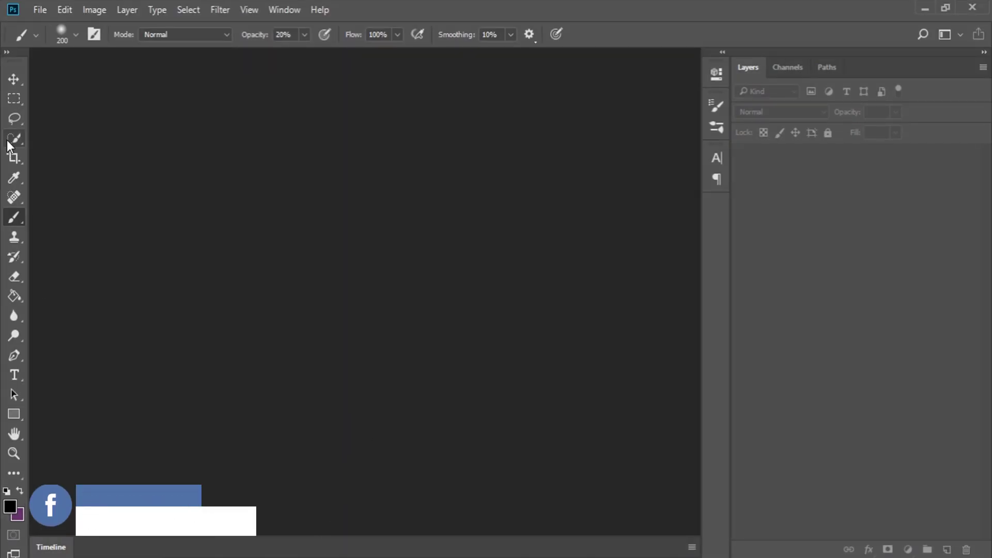
# - Create a new 2000 × 2000 px, 300 ppi document from the Art & Illustration preset
pyautogui.click(39, 9)
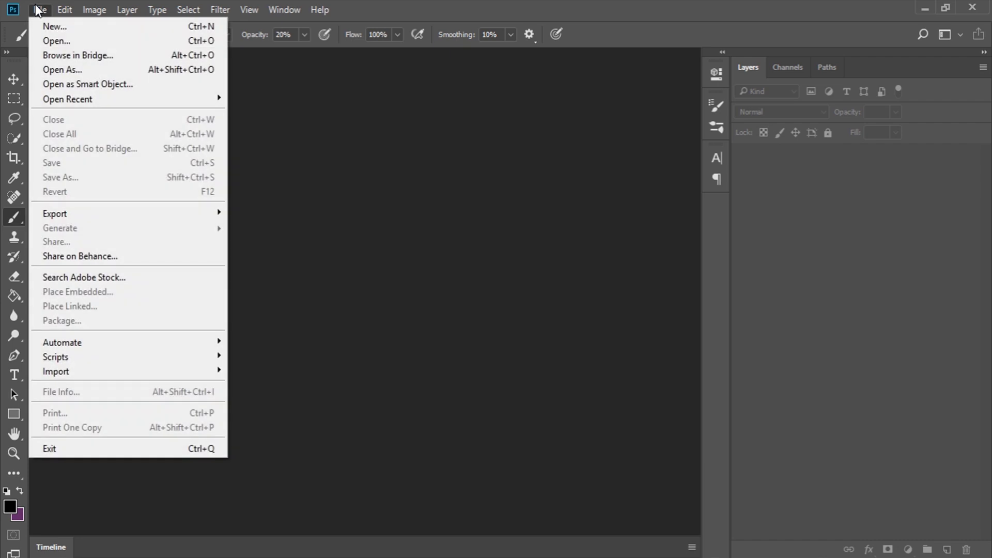
pyautogui.click(70, 25)
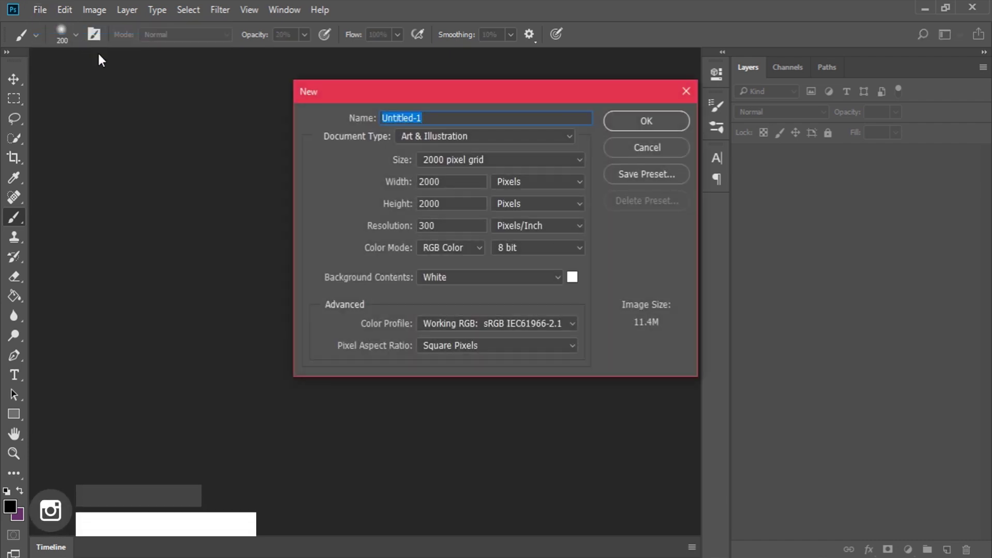
pyautogui.click(429, 135)
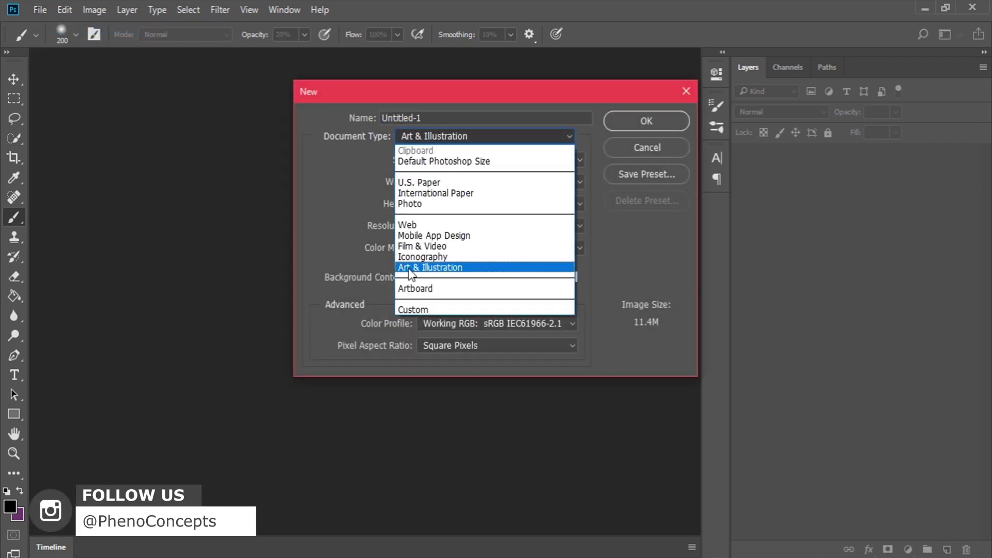
pyautogui.click(447, 268)
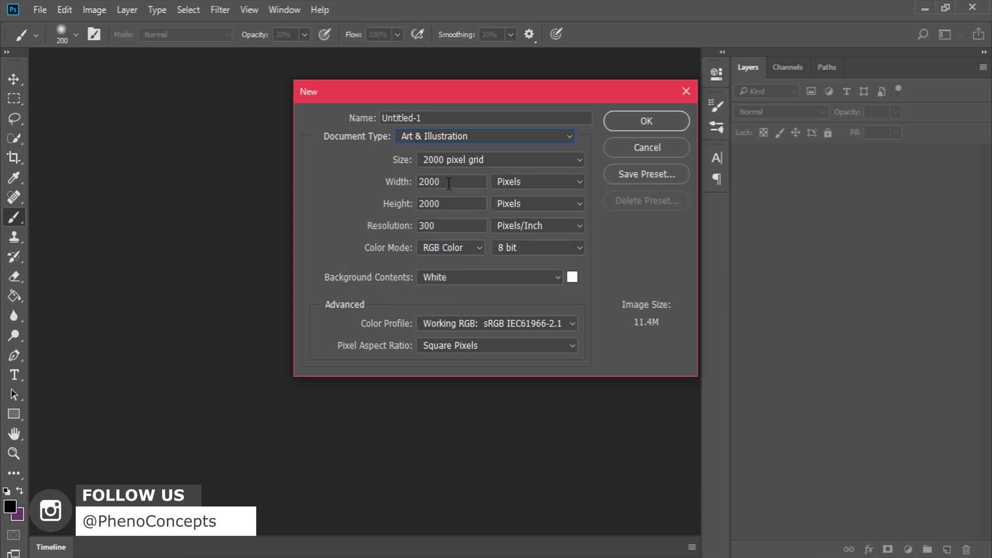
pyautogui.click(409, 186)
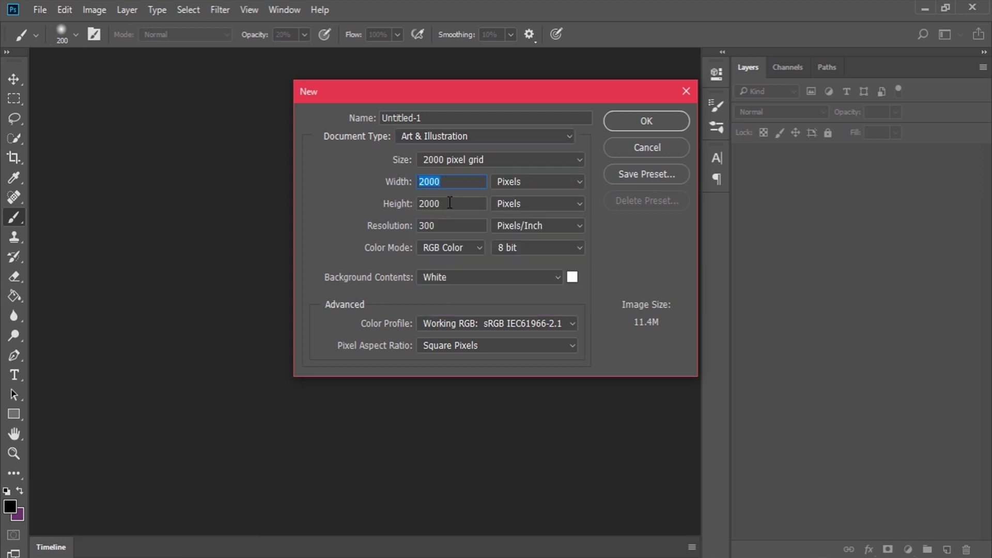
pyautogui.click(411, 203)
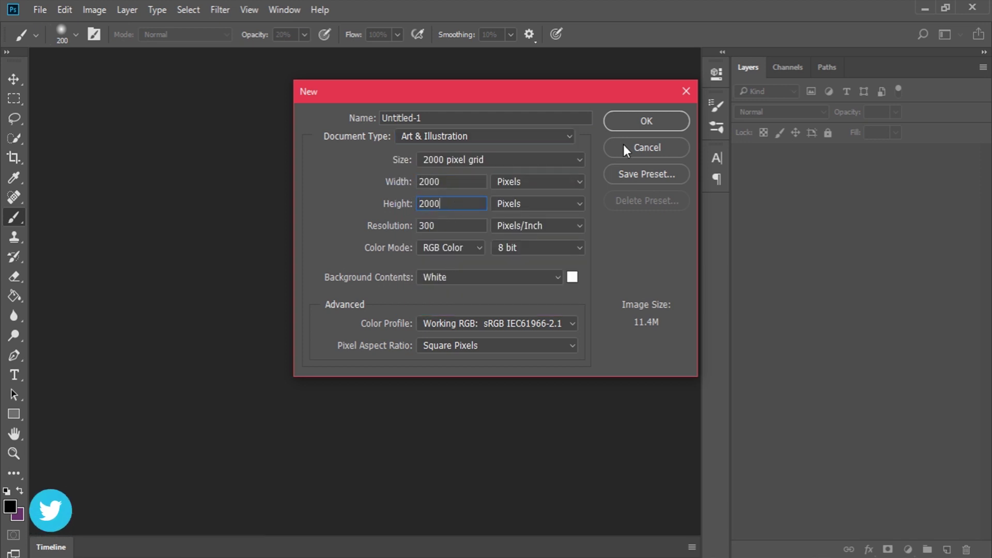
pyautogui.click(646, 123)
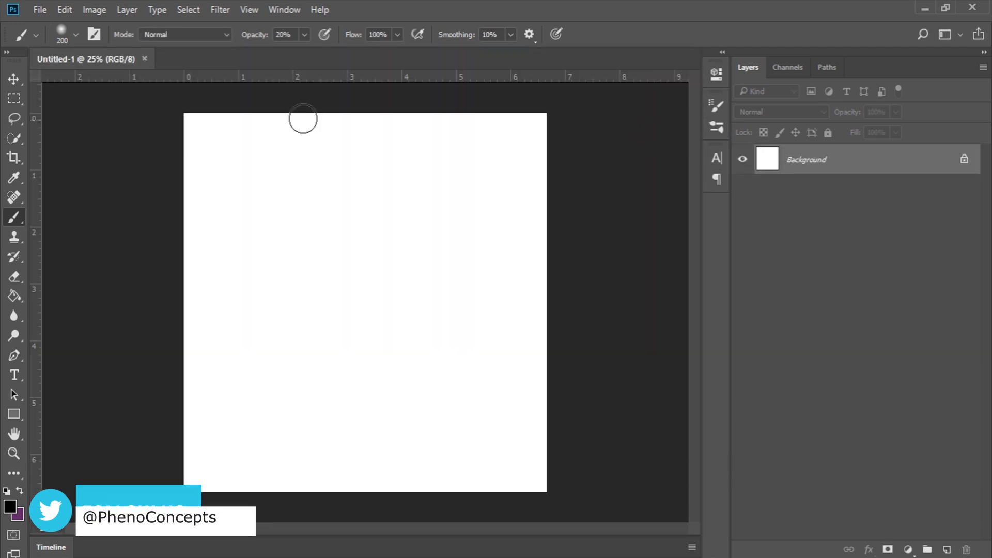
# - Fit the new white canvas to the window
pyautogui.click(14, 454)
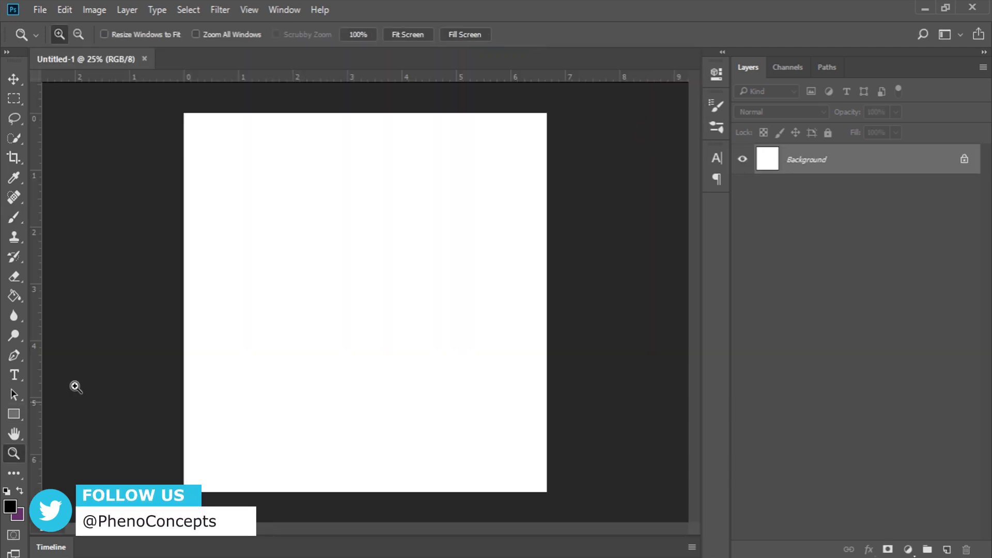
pyautogui.click(398, 36)
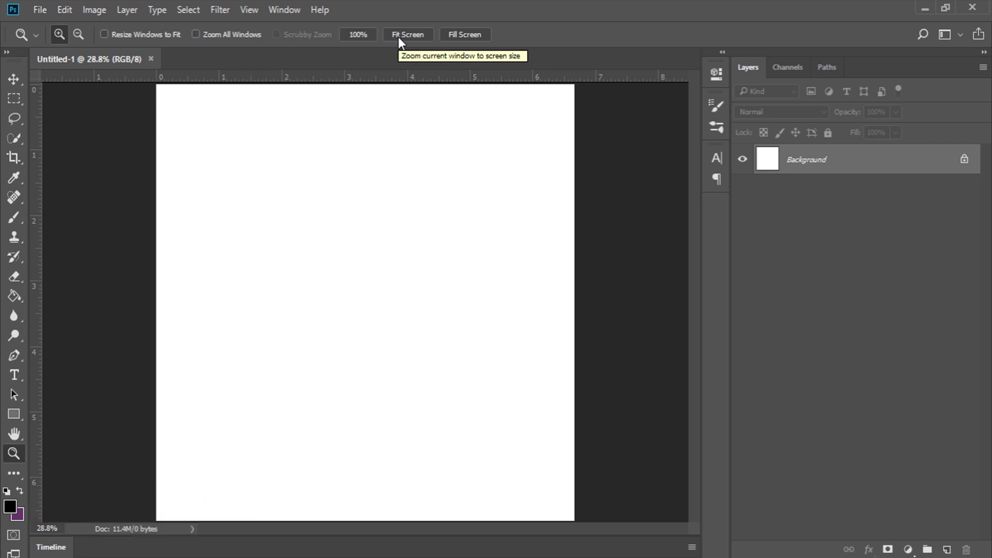
pyautogui.click(14, 413)
# - Draw a large ellipse across the lower part of the canvas with the Ellipse Tool
pyautogui.rightClick(14, 413)
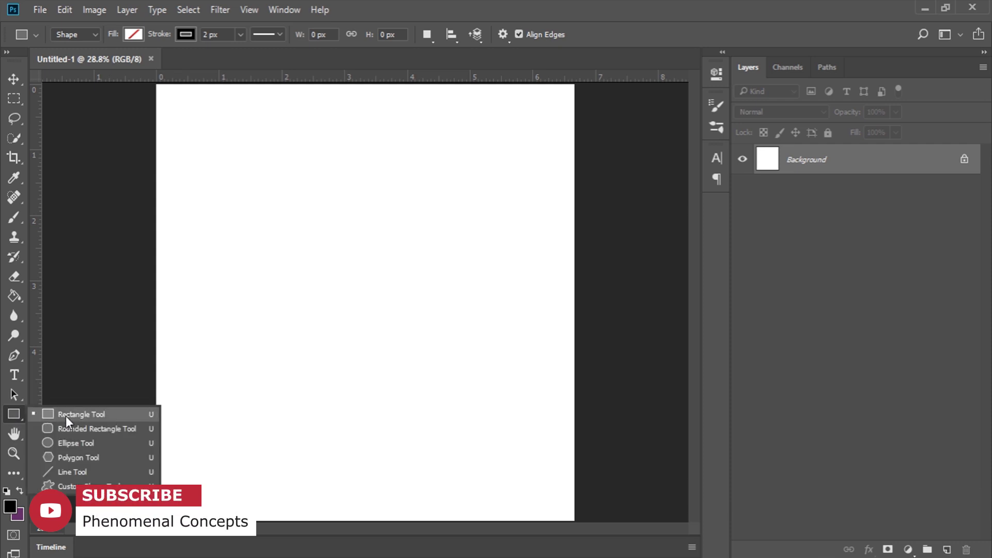
pyautogui.click(80, 443)
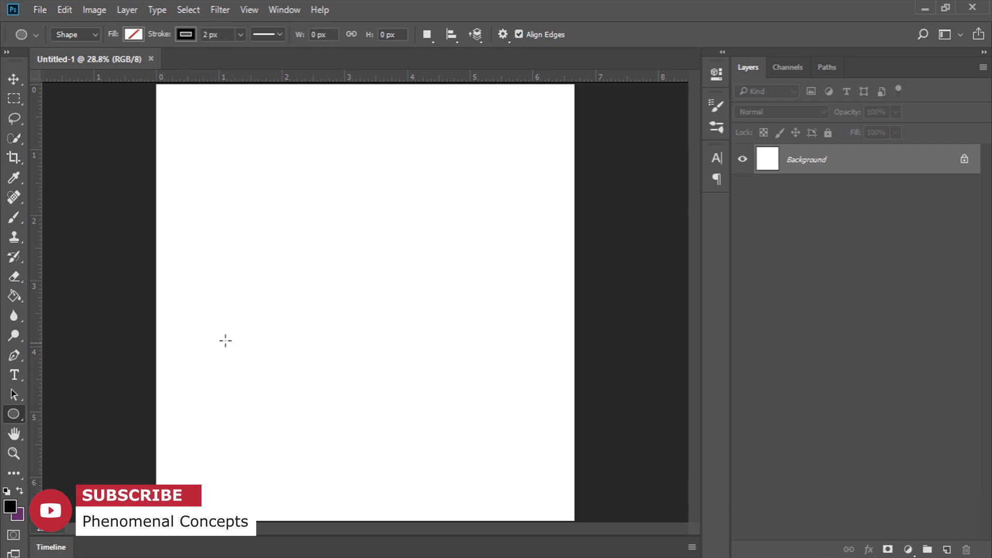
pyautogui.moveTo(180, 196); pyautogui.dragTo(552, 527)
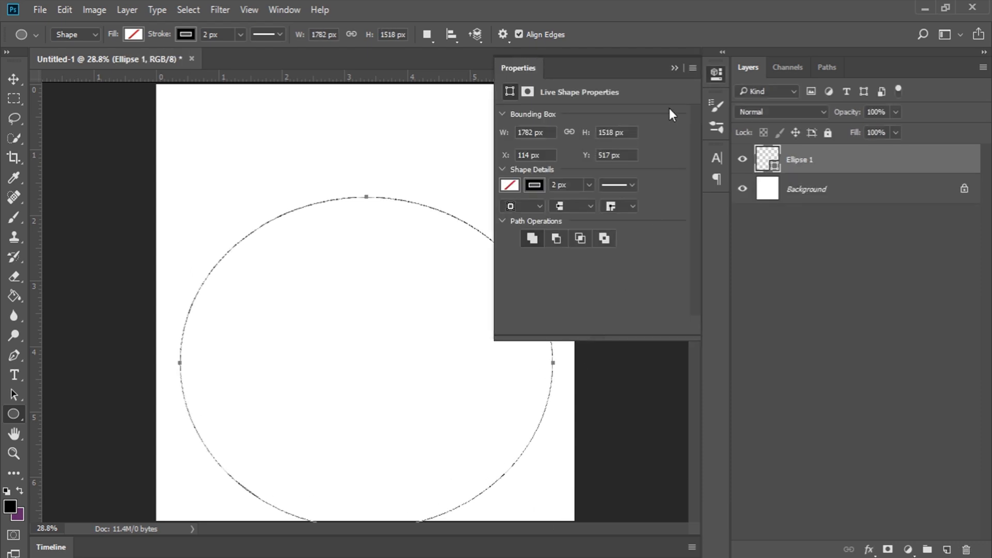
pyautogui.click(717, 79)
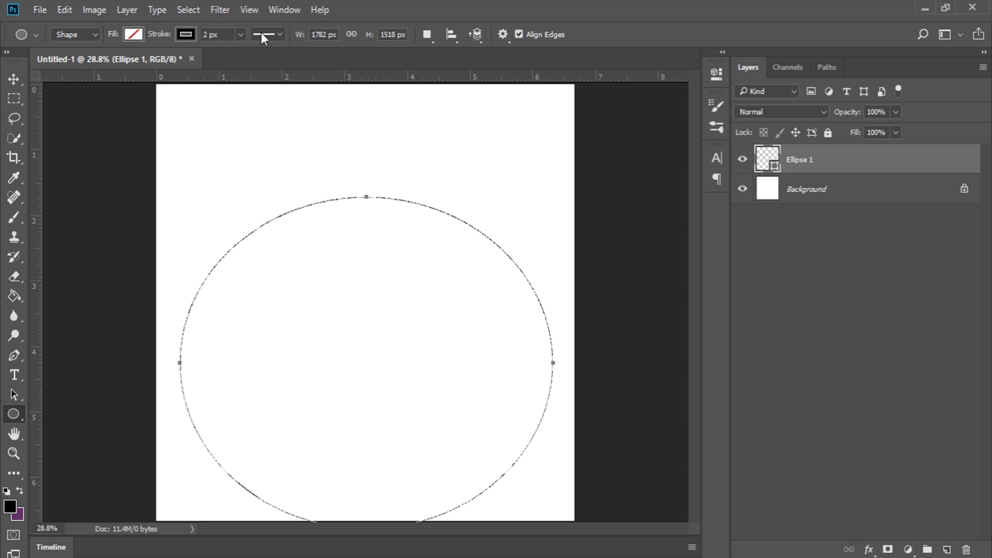
# - Give the ellipse no stroke and a solid black fill
pyautogui.click(186, 35)
pyautogui.click(122, 69)
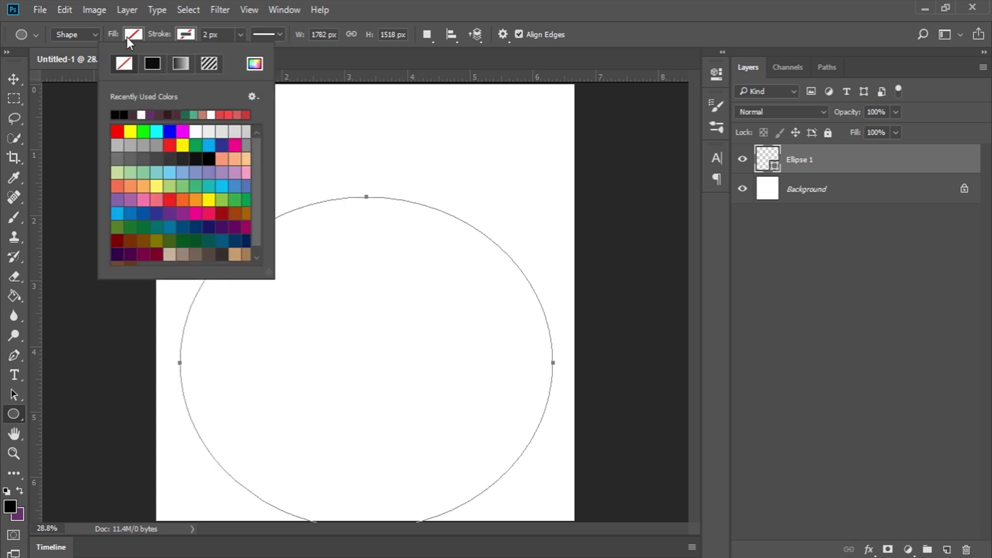
pyautogui.click(127, 35)
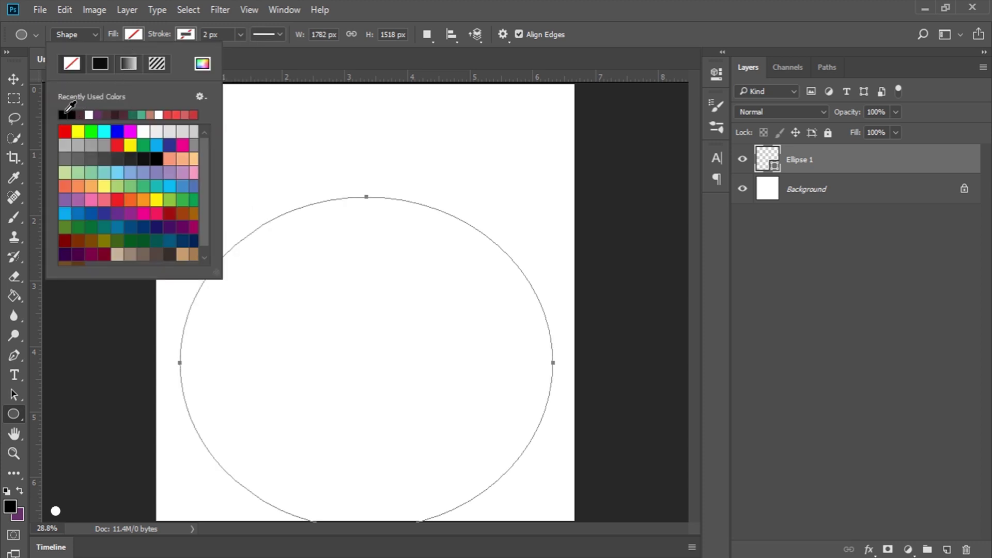
pyautogui.click(67, 111)
pyautogui.click(768, 165)
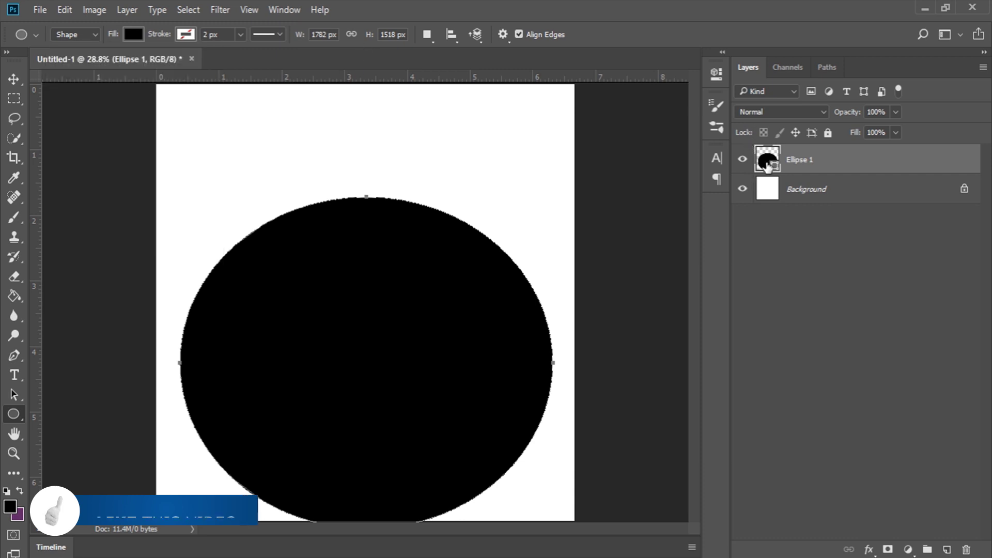
# - Scale the black ellipse up to about 252% and move it down below the canvas
pyautogui.press('z')
pyautogui.keyDown('alt'); pyautogui.click(346, 309); pyautogui.keyUp('alt')
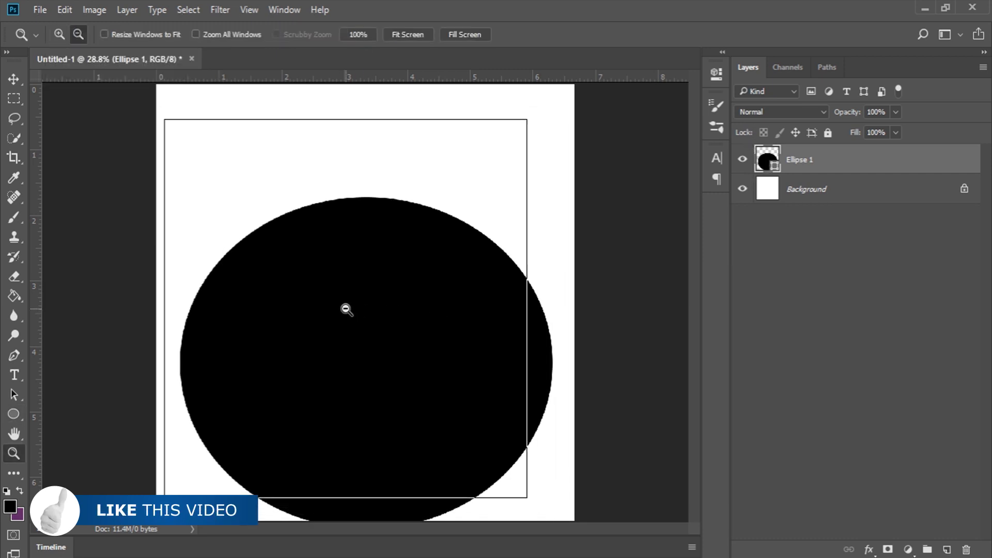
pyautogui.keyDown('alt'); pyautogui.click(346, 309); pyautogui.keyUp('alt')
pyautogui.keyDown('alt'); pyautogui.click(346, 309); pyautogui.keyUp('alt')
pyautogui.keyDown('alt'); pyautogui.click(346, 309); pyautogui.keyUp('alt')
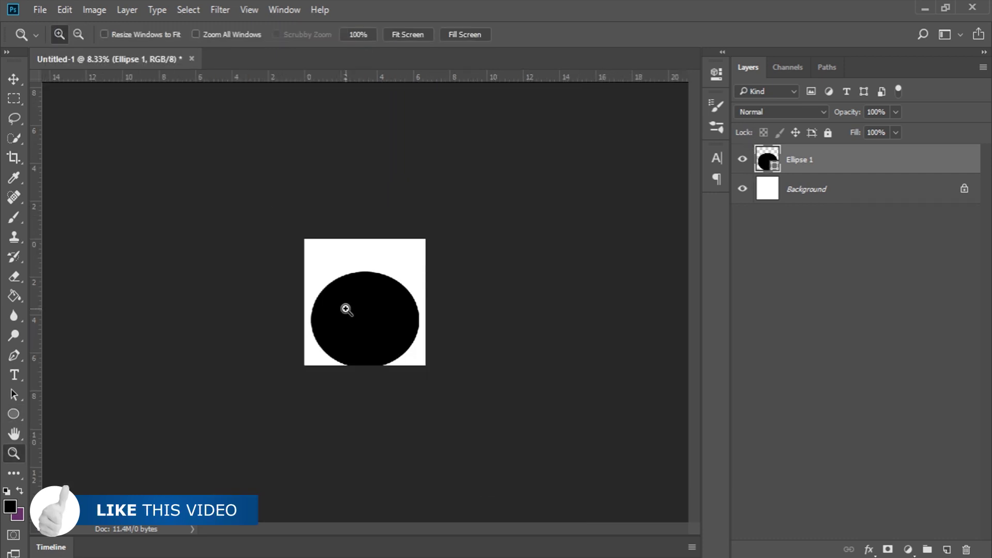
pyautogui.press('v')
pyautogui.moveTo(425, 240); pyautogui.dragTo(501, 198)
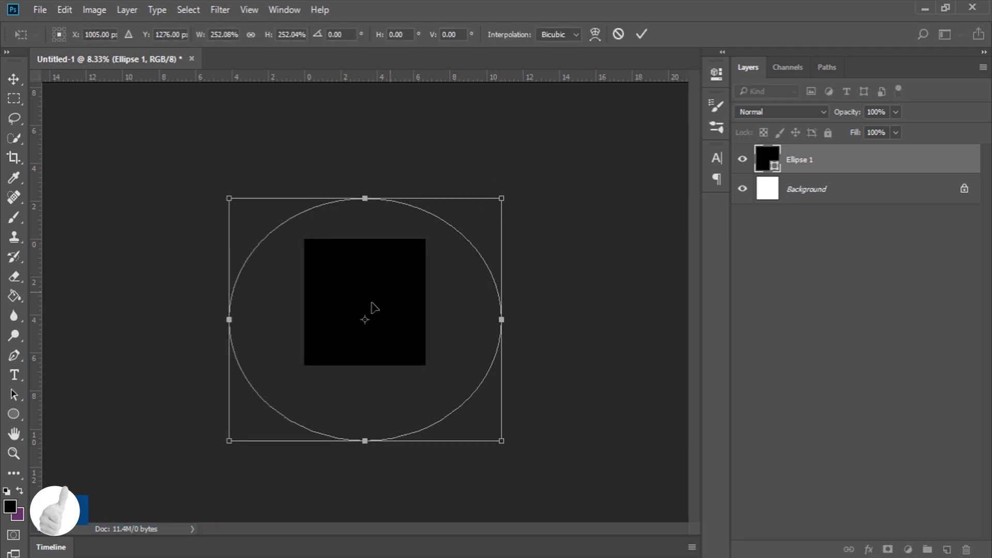
pyautogui.moveTo(371, 302); pyautogui.dragTo(375, 438)
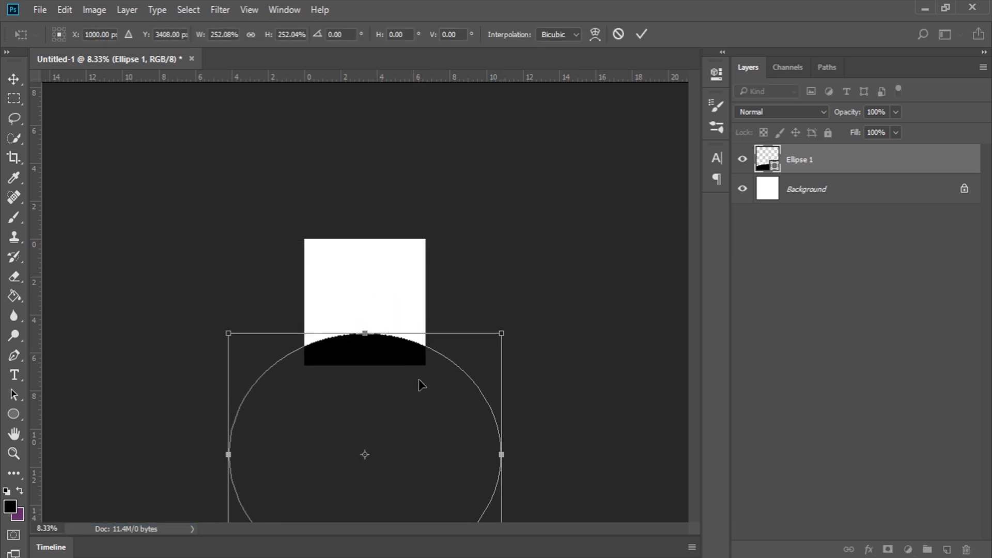
# - Stretch the ellipse to about 323% wide, fine-tune its height, commit, and fit the canvas
pyautogui.moveTo(507, 457); pyautogui.dragTo(539, 455)
pyautogui.moveTo(351, 376); pyautogui.dragTo(359, 388)
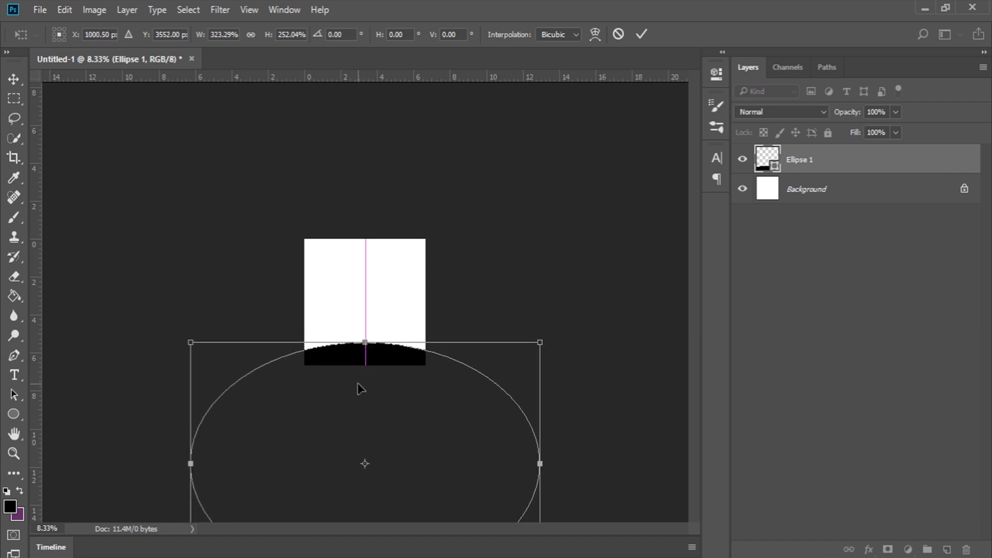
pyautogui.moveTo(381, 372); pyautogui.dragTo(381, 365)
pyautogui.click(641, 35)
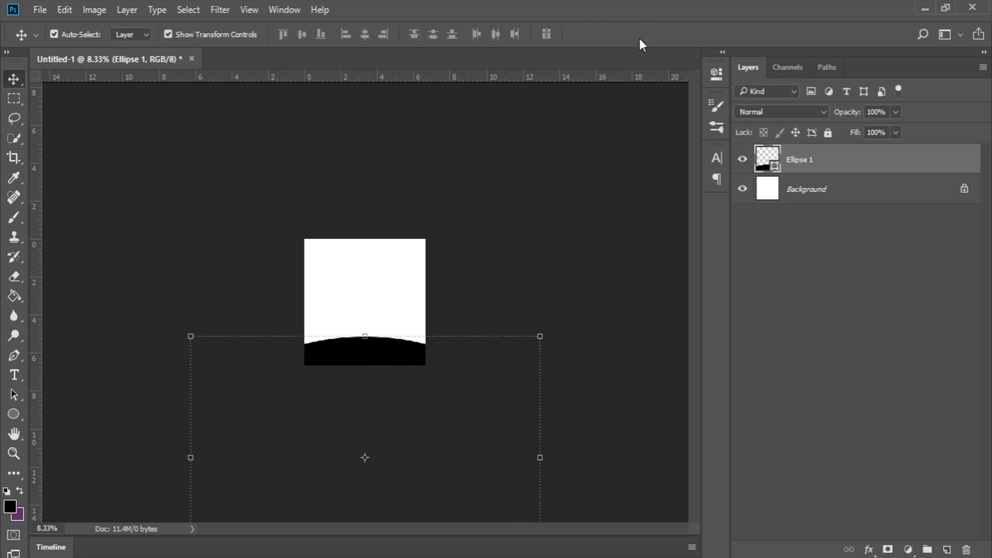
pyautogui.press('z')
pyautogui.click(391, 34)
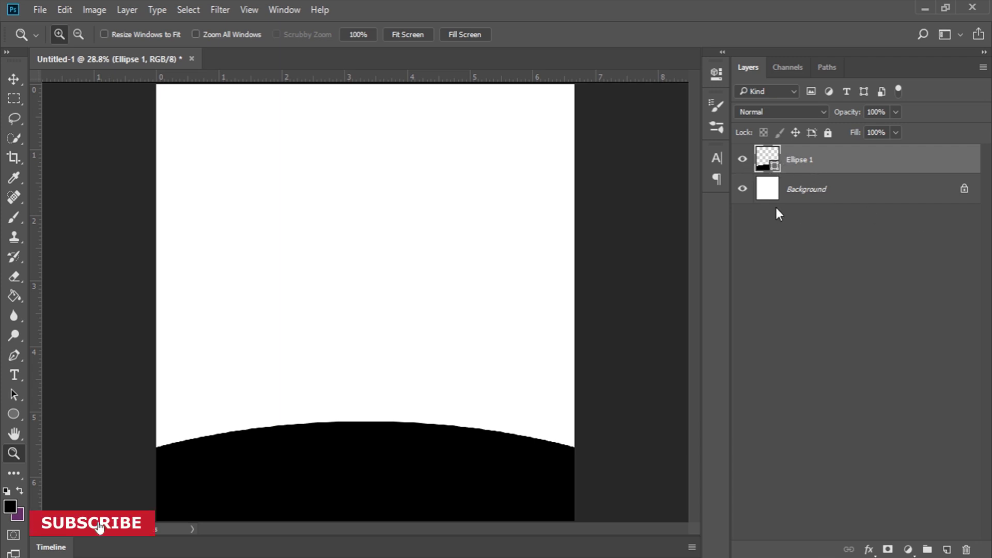
# - Open father-and-son-walking-016.jpg from Windows Photo Viewer in Adobe Photoshop CC 2018
pyautogui.click(539, 551)
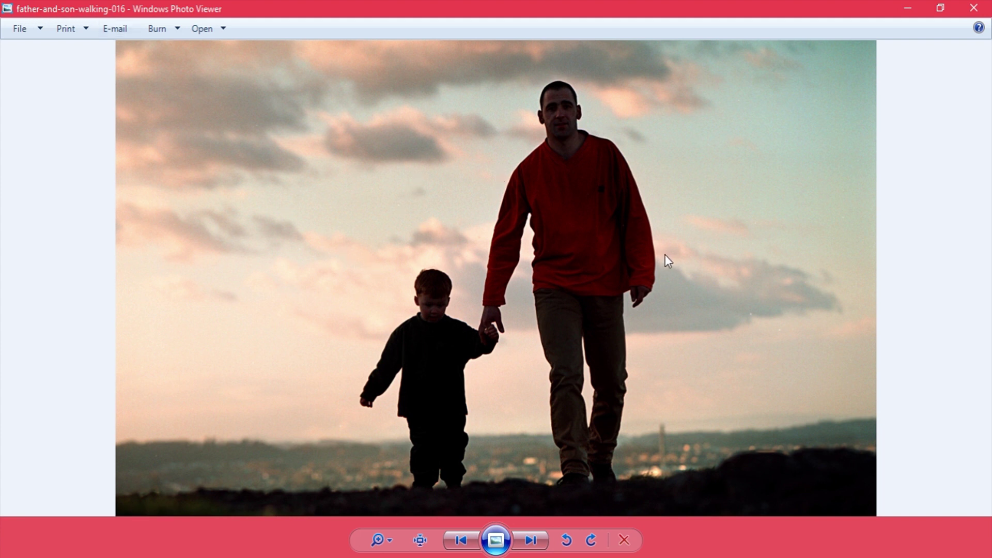
pyautogui.rightClick(364, 151)
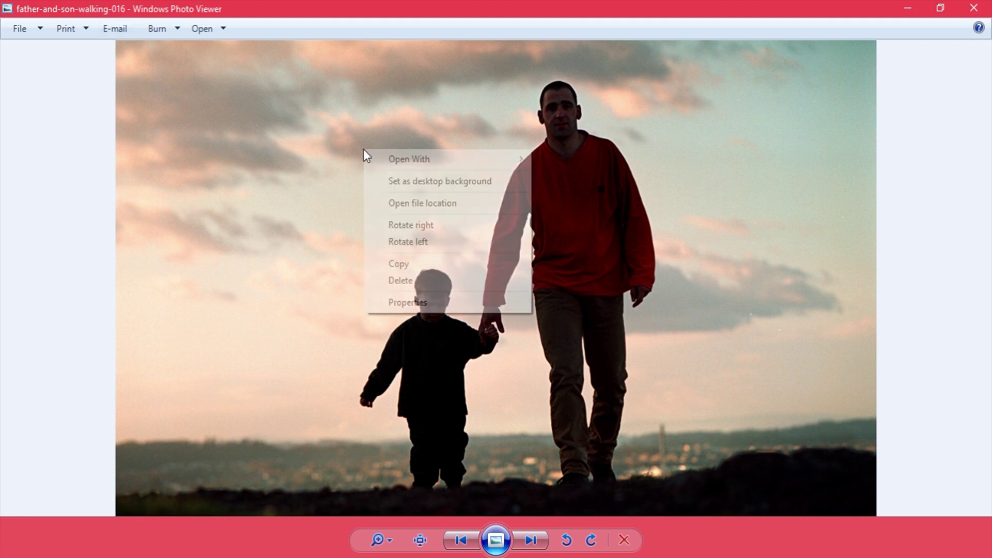
pyautogui.click(493, 132)
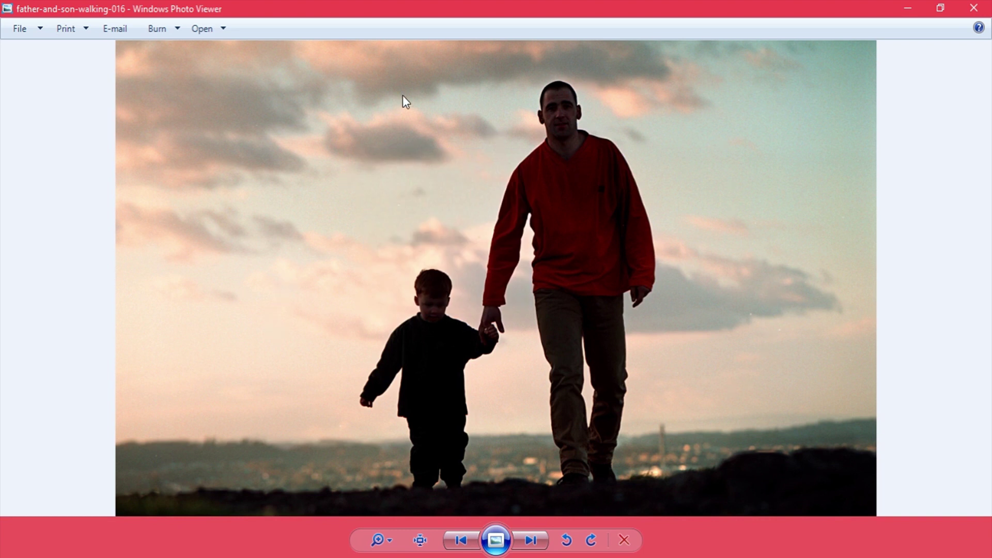
pyautogui.rightClick(419, 174)
pyautogui.click(523, 184)
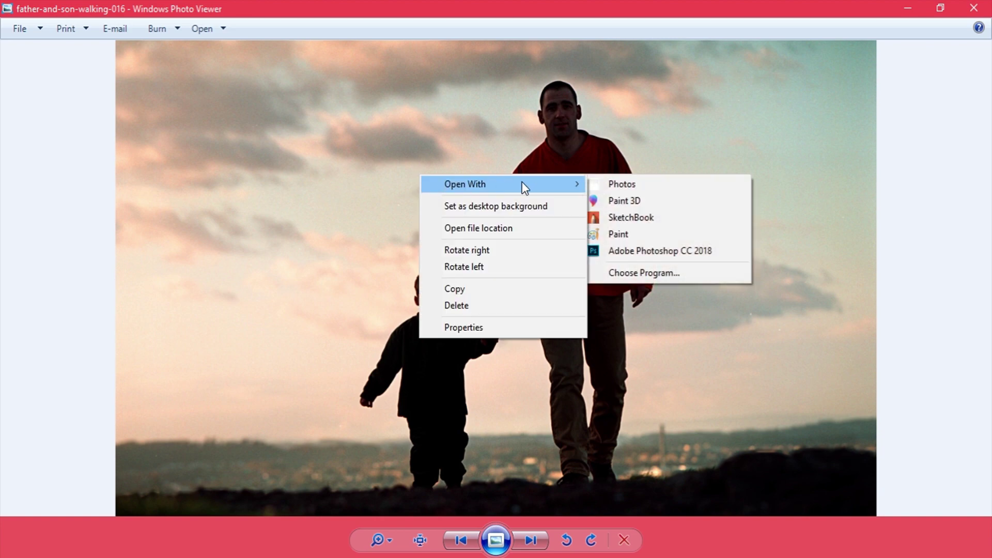
pyautogui.click(646, 247)
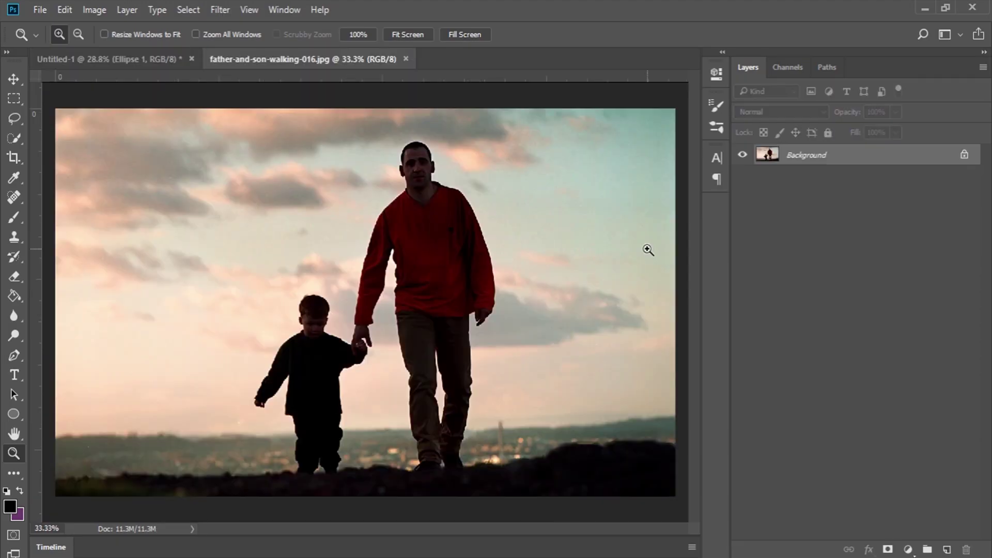
# - Quick-select the sky around and between the boy and man, plus the lower-right ground
pyautogui.click(10, 138)
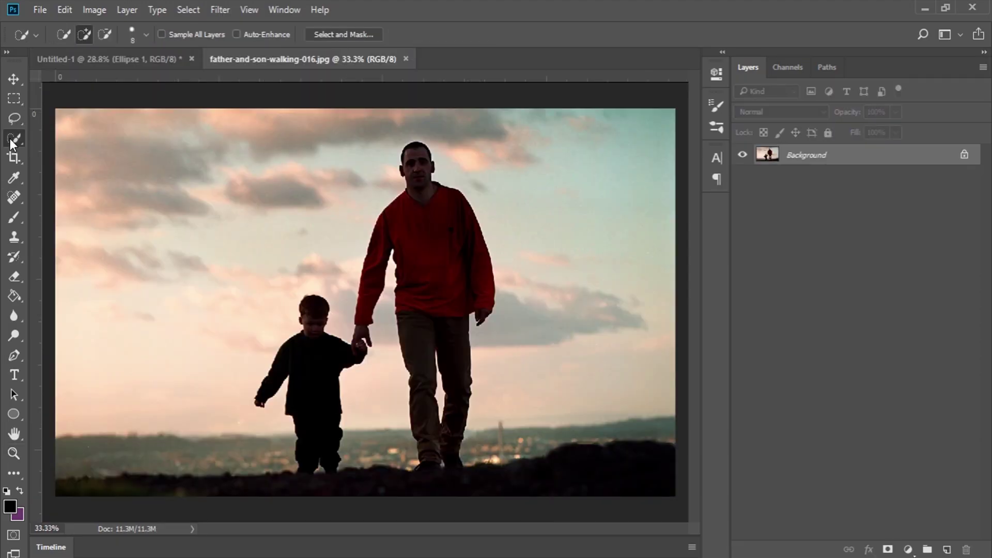
pyautogui.rightClick(10, 138)
pyautogui.click(58, 138)
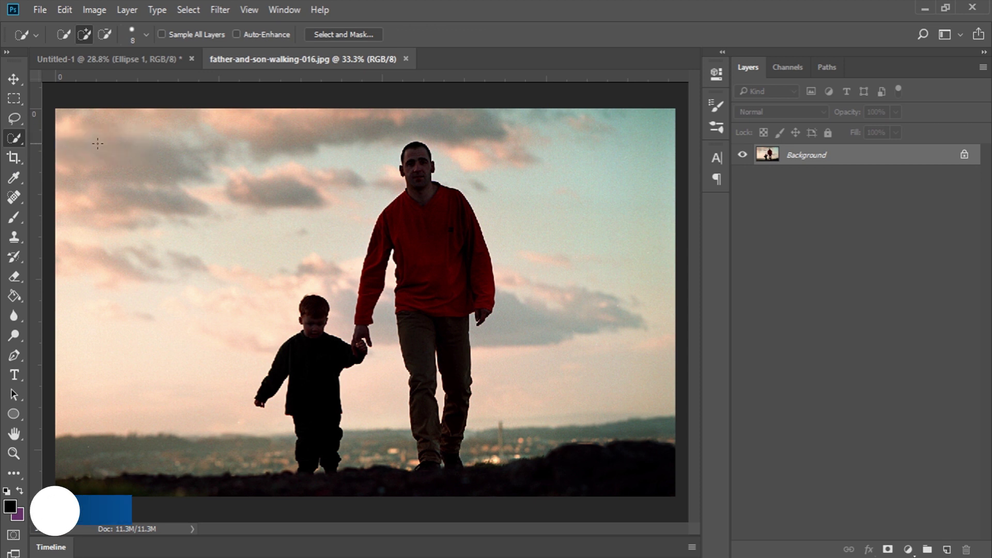
pyautogui.moveTo(103, 155)
pyautogui.mouseDown()
pyautogui.moveTo(273, 193)
pyautogui.moveTo(368, 149)
pyautogui.moveTo(401, 119)
pyautogui.moveTo(550, 128)
pyautogui.moveTo(578, 186)
pyautogui.moveTo(577, 220)
pyautogui.mouseUp()
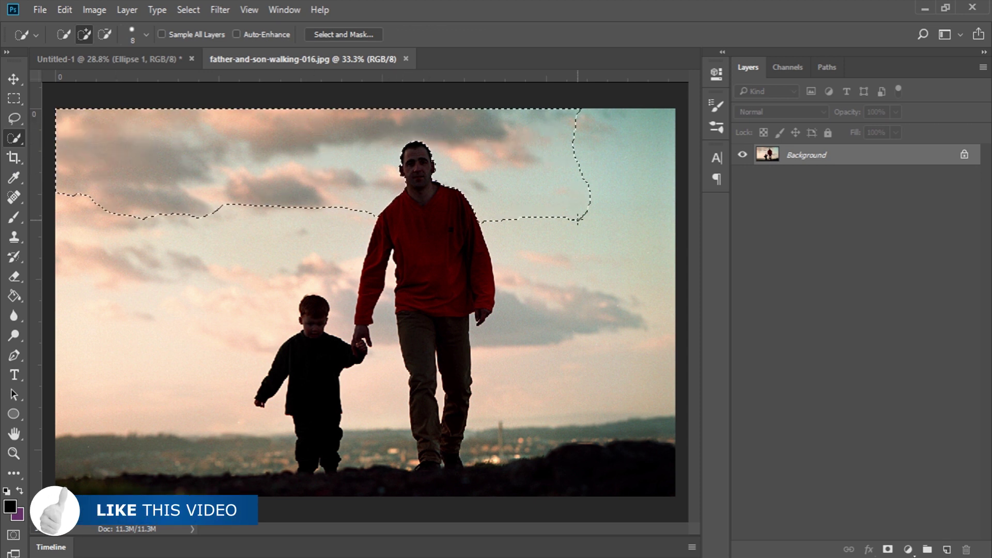
pyautogui.moveTo(545, 383); pyautogui.dragTo(548, 431)
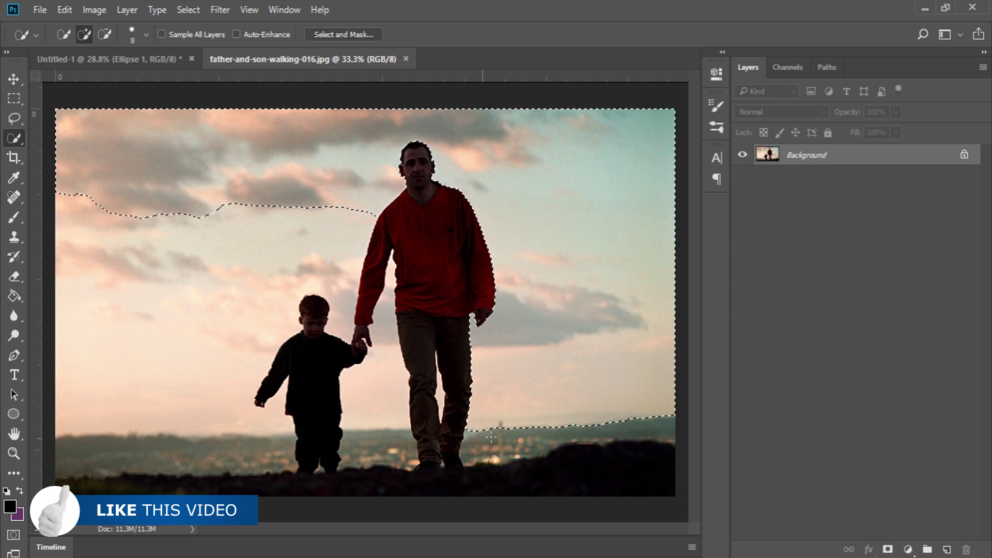
pyautogui.moveTo(394, 350)
pyautogui.mouseDown()
pyautogui.moveTo(387, 409)
pyautogui.moveTo(377, 409)
pyautogui.mouseUp()
pyautogui.moveTo(292, 268)
pyautogui.mouseDown()
pyautogui.moveTo(241, 303)
pyautogui.moveTo(180, 375)
pyautogui.mouseUp()
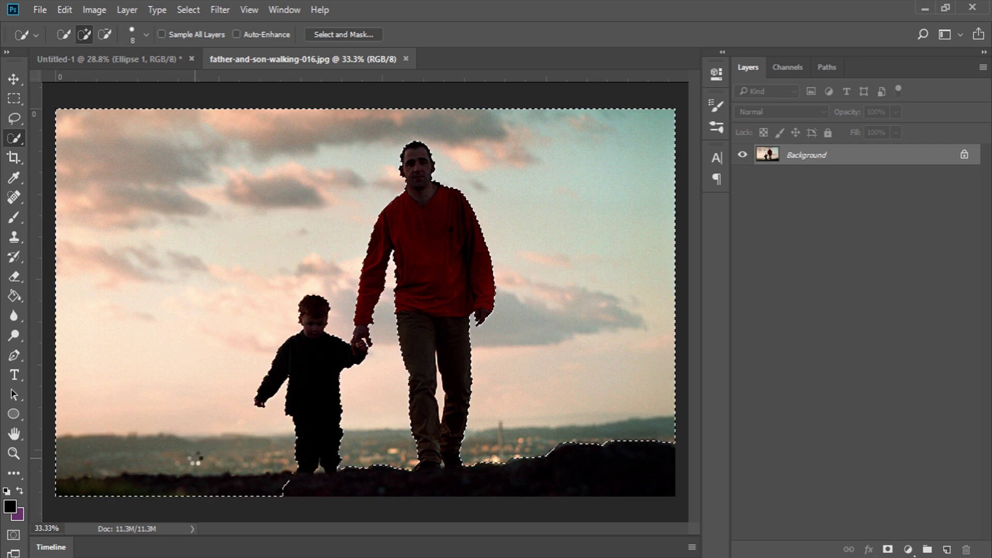
pyautogui.moveTo(343, 484); pyautogui.dragTo(577, 481)
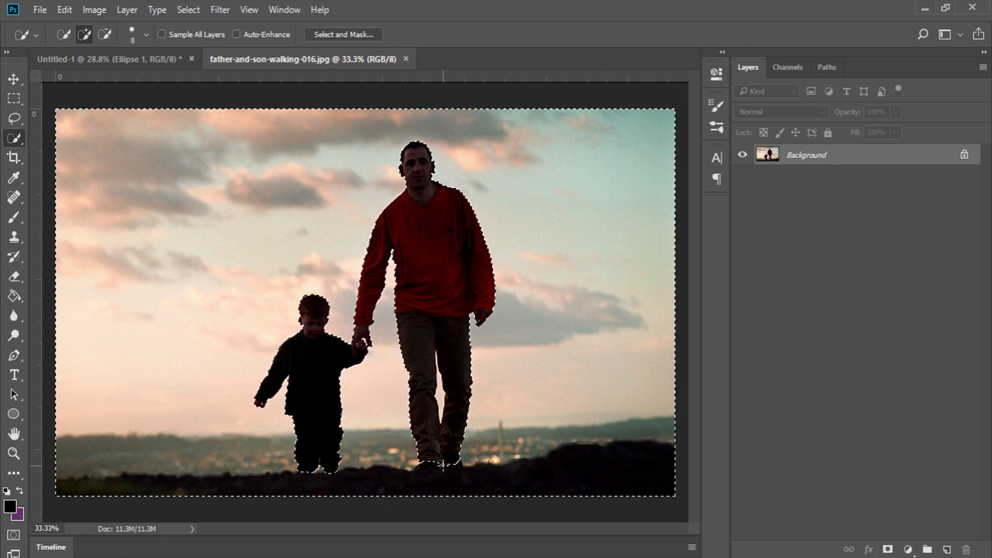
pyautogui.press('alt')
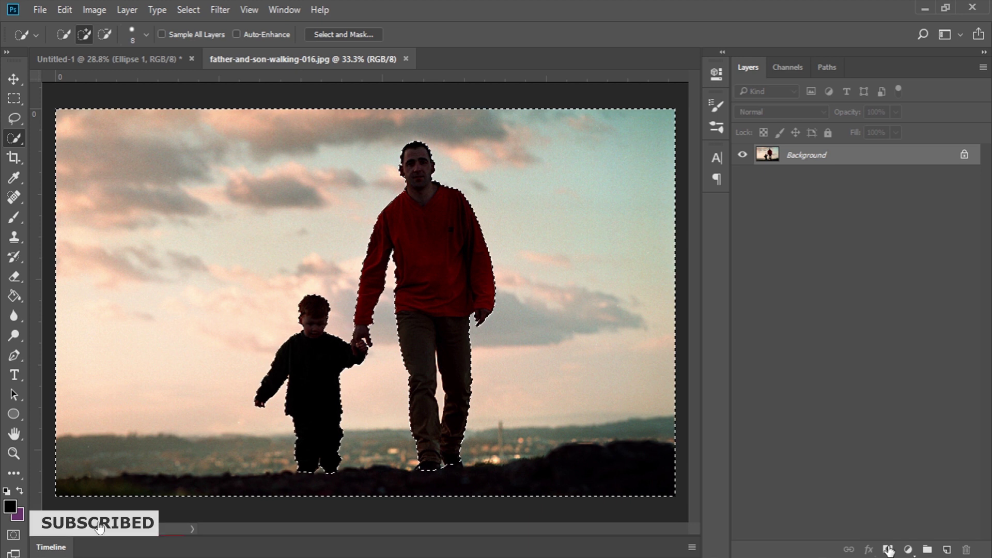
# - Add a layer mask from the selection, invert it, and apply it to Layer 0
pyautogui.keyDown('alt'); pyautogui.click(888, 549); pyautogui.keyUp('alt')
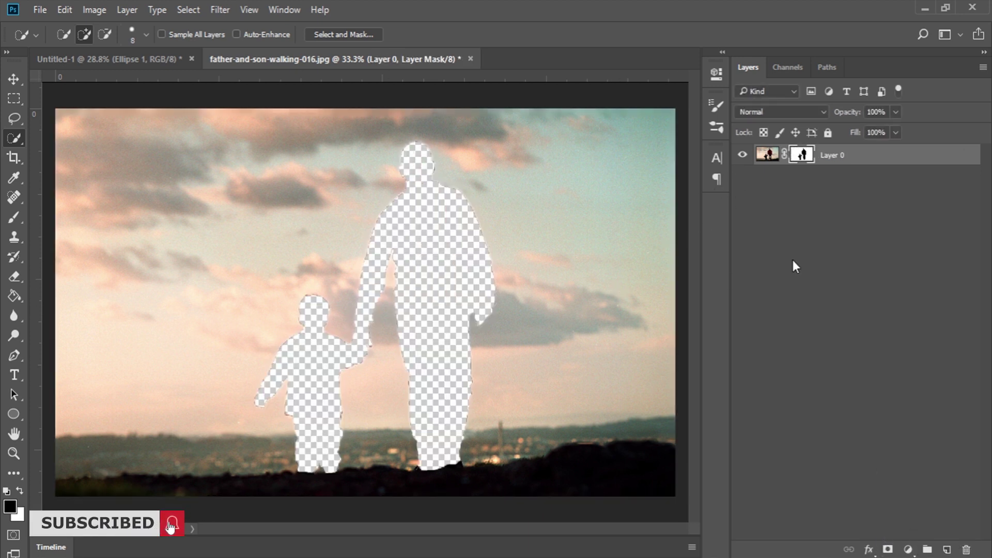
pyautogui.click(769, 157)
pyautogui.click(801, 156)
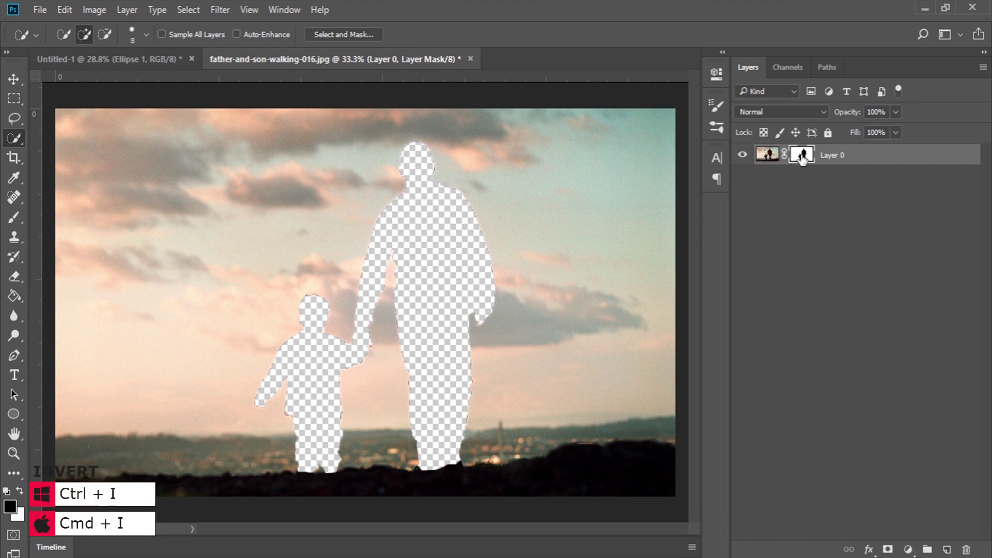
pyautogui.moveTo(802, 159); pyautogui.dragTo(804, 162)
pyautogui.hotkey('ctrl', 'i')
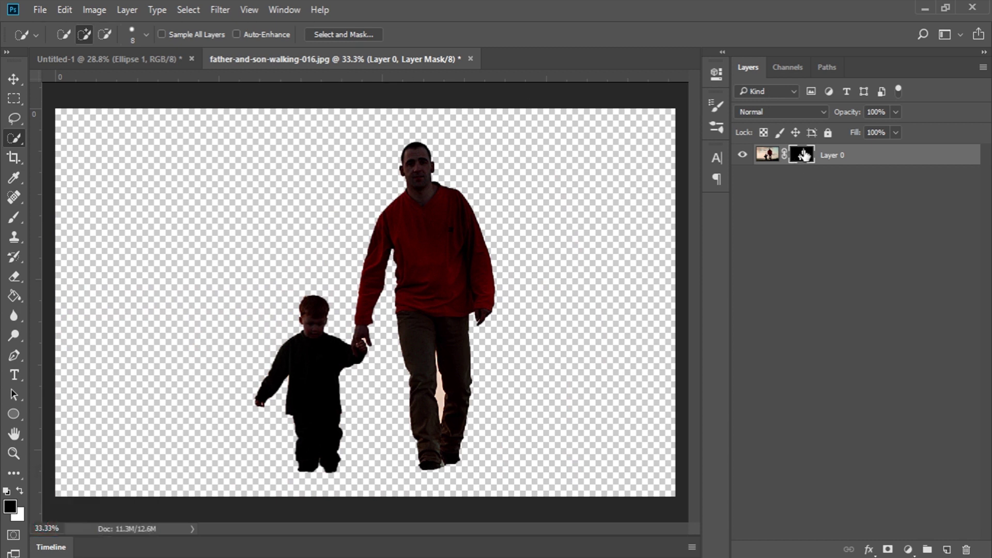
pyautogui.rightClick(803, 158)
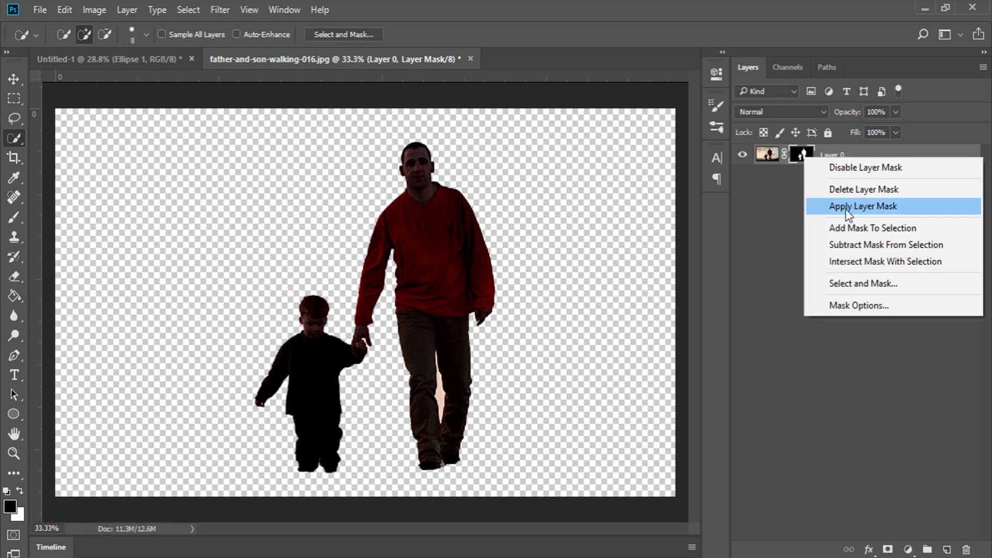
pyautogui.click(847, 207)
# - Zoom in and quick-select the bright gap between the man's legs with a size-4 brush
pyautogui.press('z')
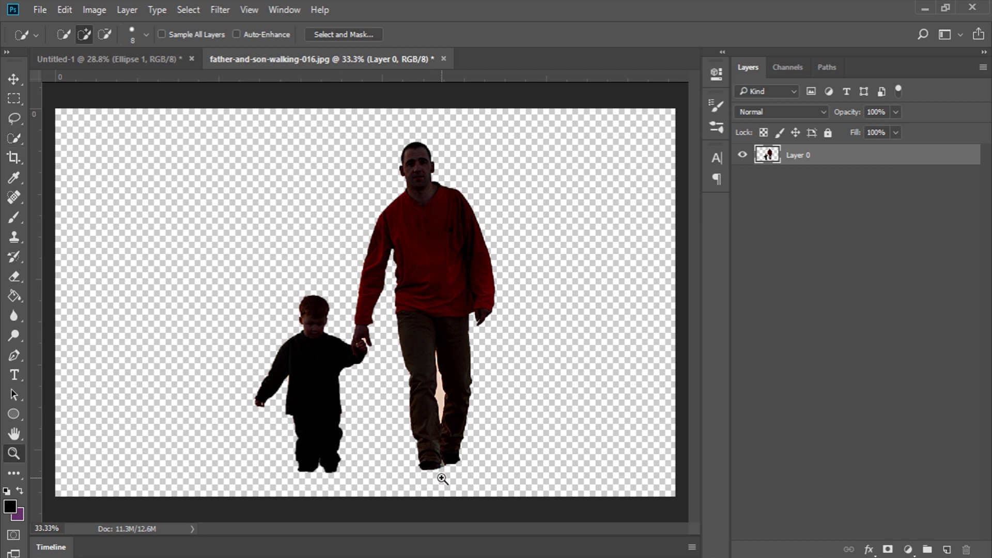
pyautogui.moveTo(373, 324); pyautogui.dragTo(505, 483)
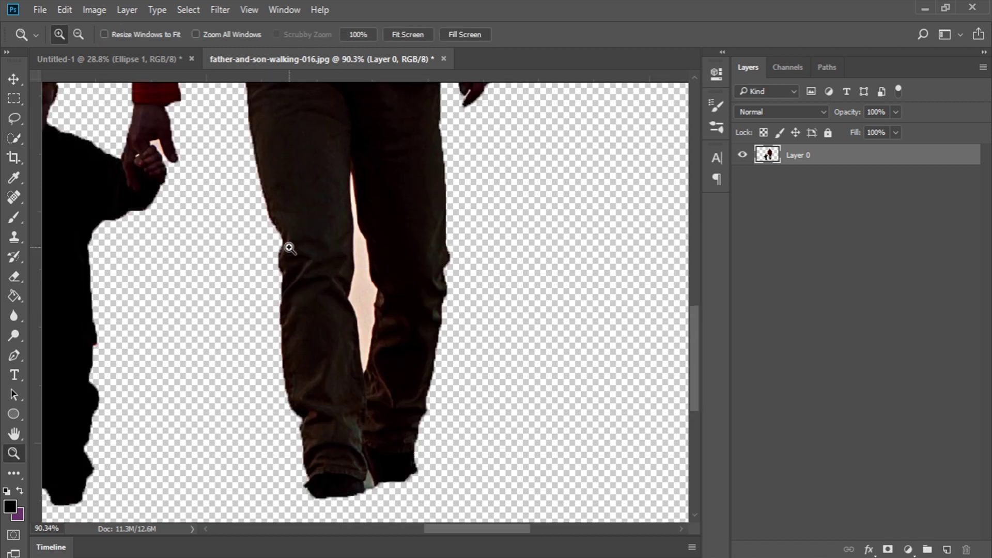
pyautogui.moveTo(241, 173); pyautogui.dragTo(443, 447)
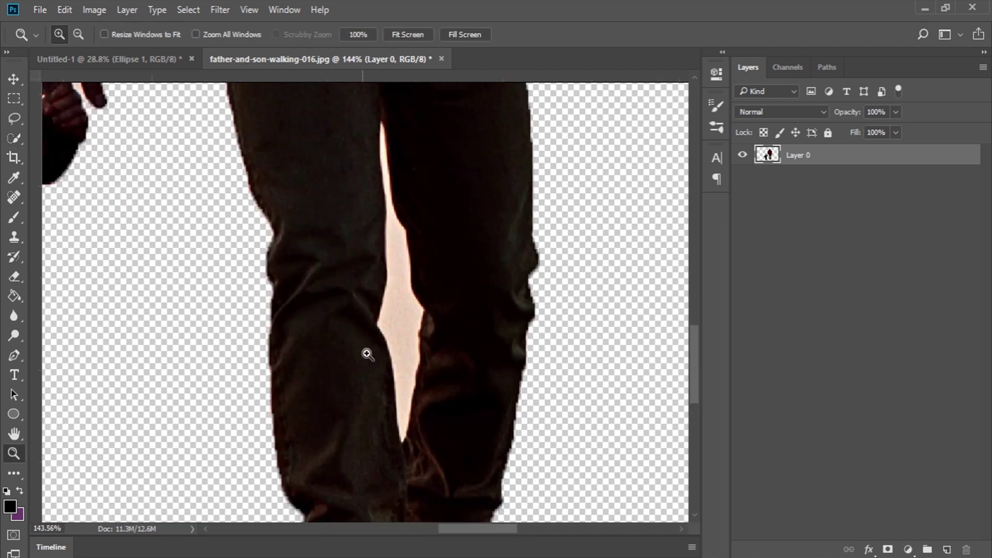
pyautogui.press('w')
pyautogui.moveTo(401, 269)
pyautogui.mouseDown()
pyautogui.moveTo(401, 305)
pyautogui.moveTo(385, 211)
pyautogui.mouseUp()
pyautogui.press('[')
pyautogui.press('[')
pyautogui.press('[')
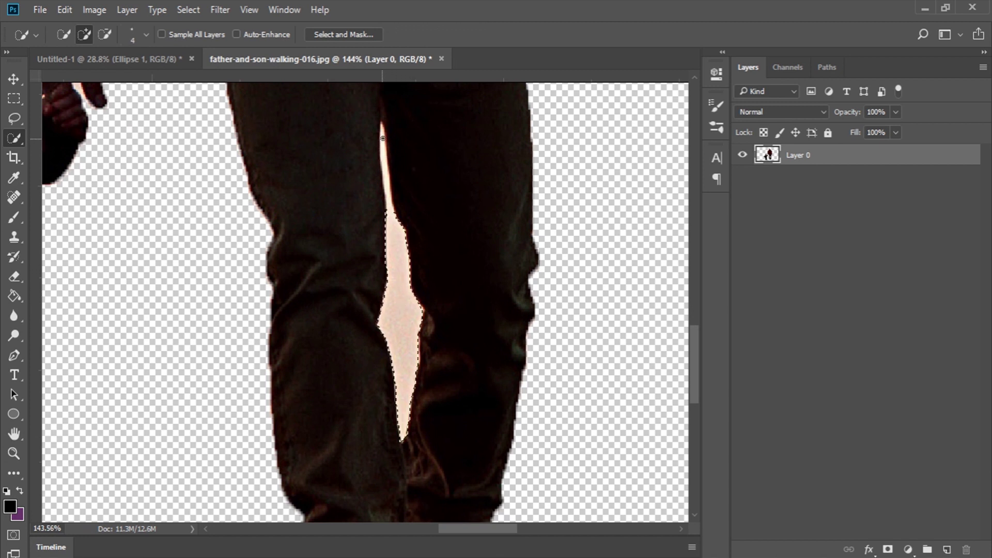
pyautogui.press('[')
pyautogui.moveTo(380, 146); pyautogui.dragTo(385, 137)
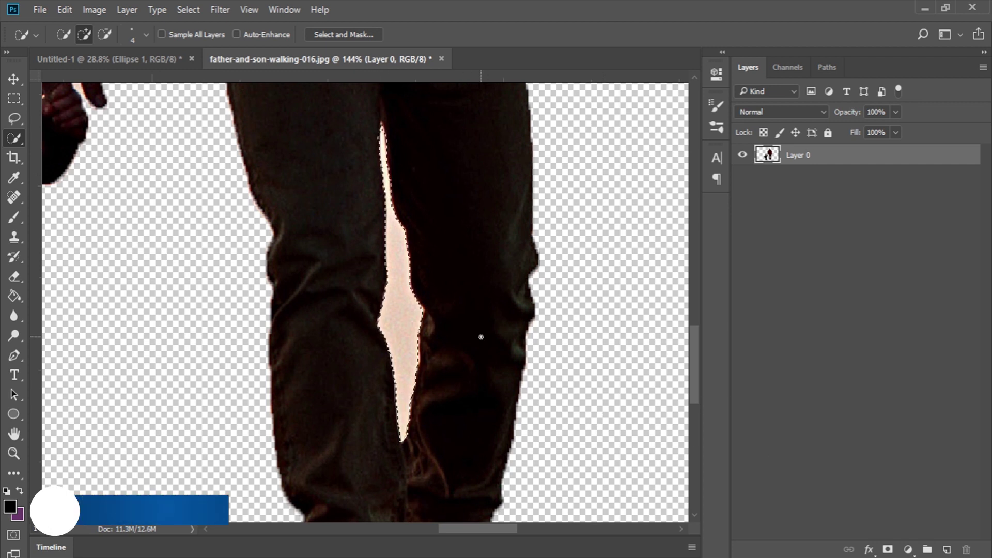
# - Erase the selected sky sliver, deselect, and fit the image to the window
pyautogui.press('e')
pyautogui.moveTo(390, 185)
pyautogui.mouseDown()
pyautogui.moveTo(343, 219)
pyautogui.moveTo(412, 399)
pyautogui.mouseUp()
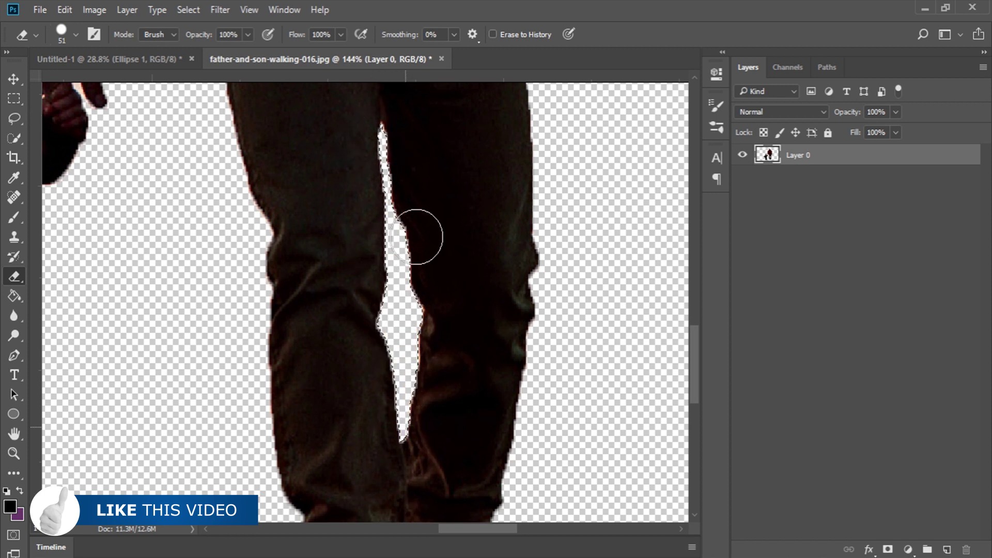
pyautogui.hotkey('ctrl', 'd')
pyautogui.press('z')
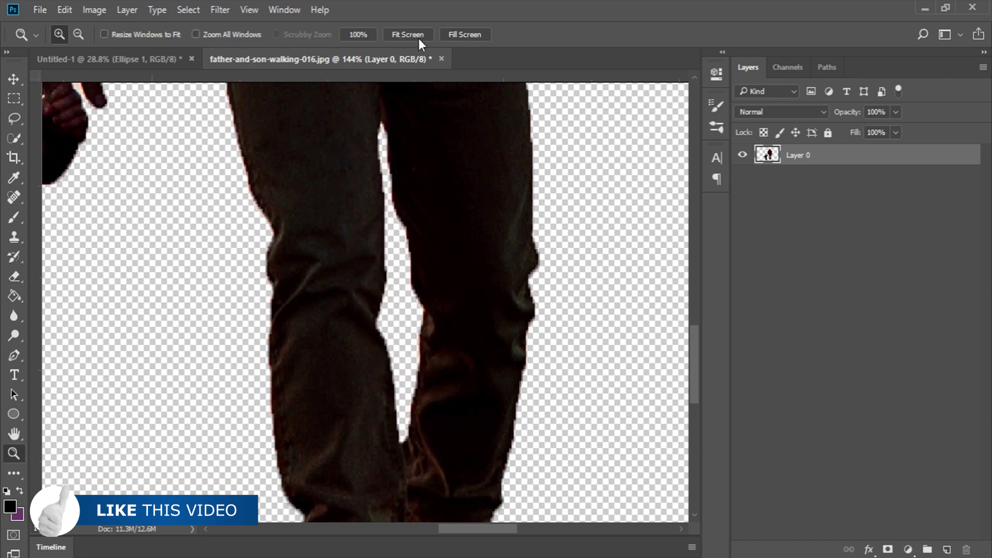
pyautogui.click(419, 37)
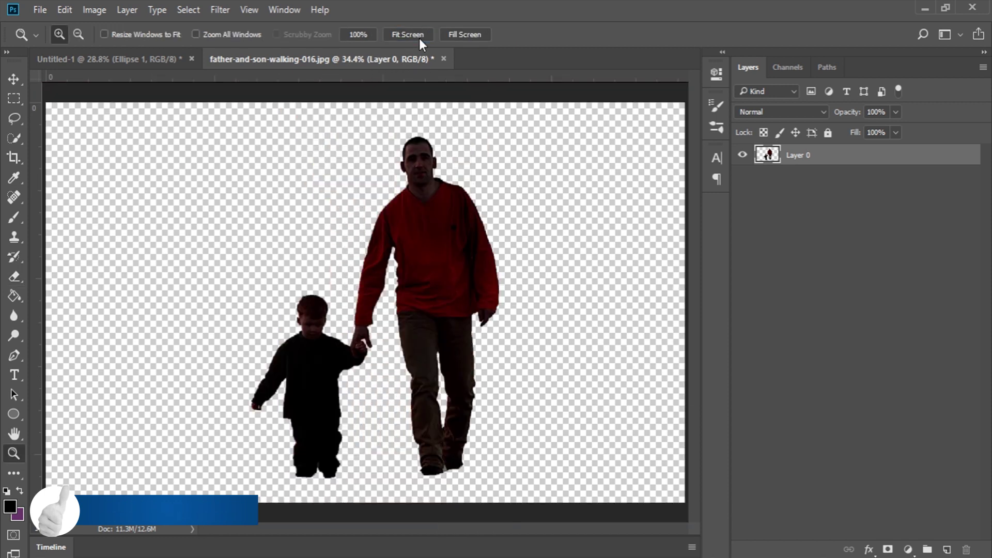
# - Load the figures' selection and add a Hue/Saturation layer with Lightness at -100
pyautogui.keyDown('ctrl'); pyautogui.click(769, 155); pyautogui.keyUp('ctrl')
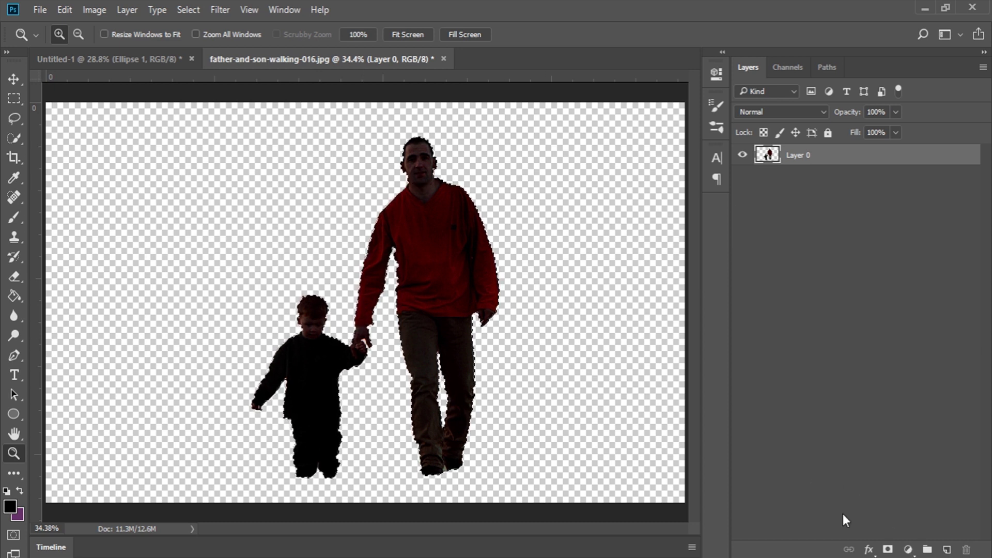
pyautogui.click(907, 549)
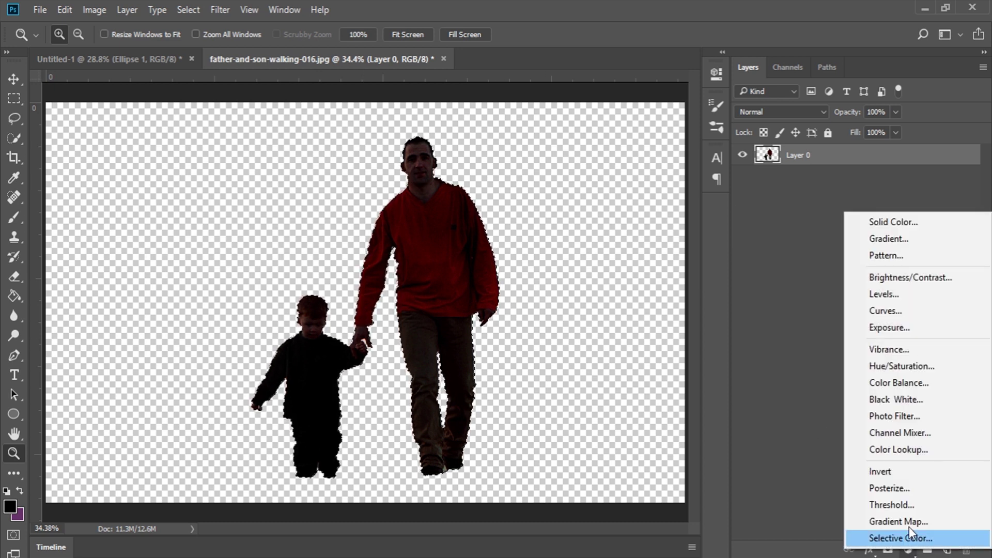
pyautogui.click(926, 364)
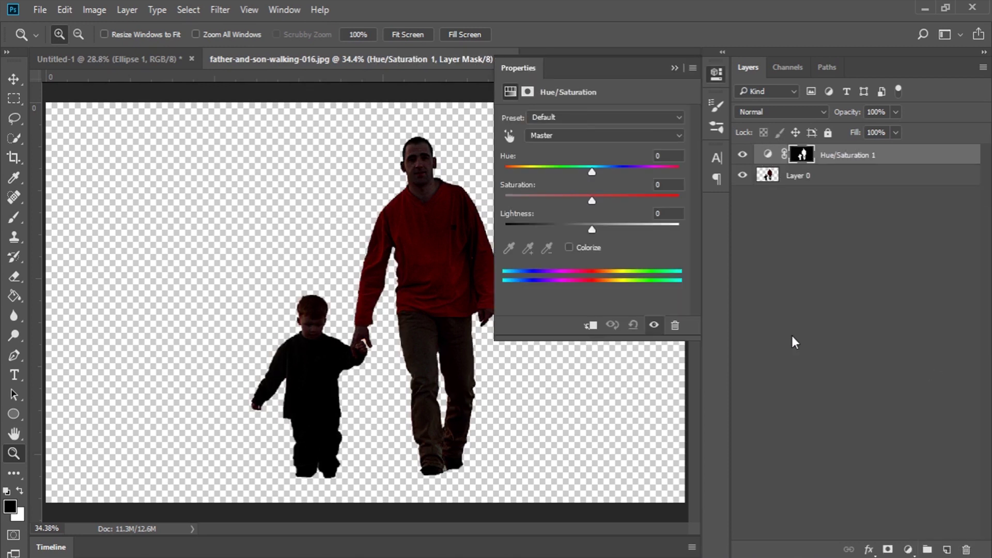
pyautogui.moveTo(595, 228); pyautogui.dragTo(497, 235)
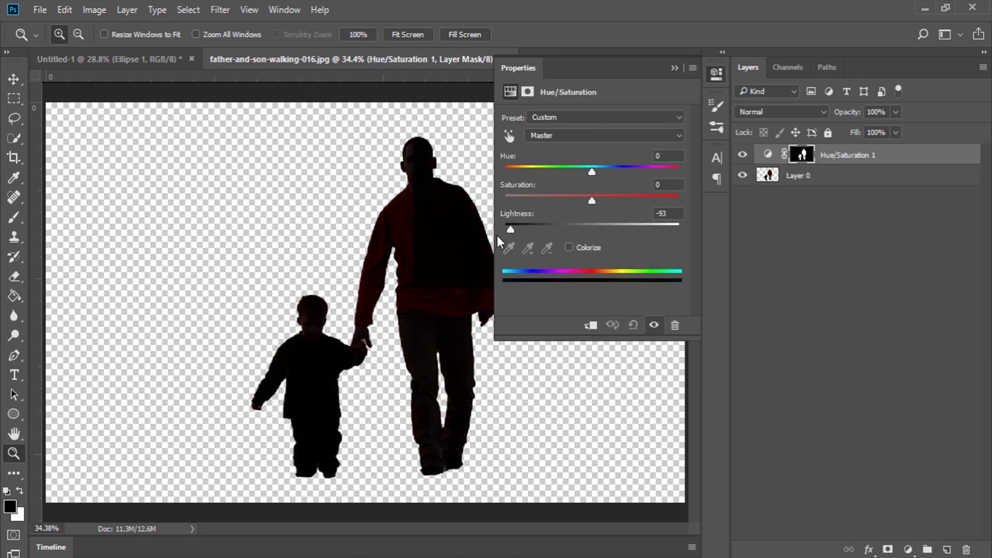
pyautogui.click(715, 74)
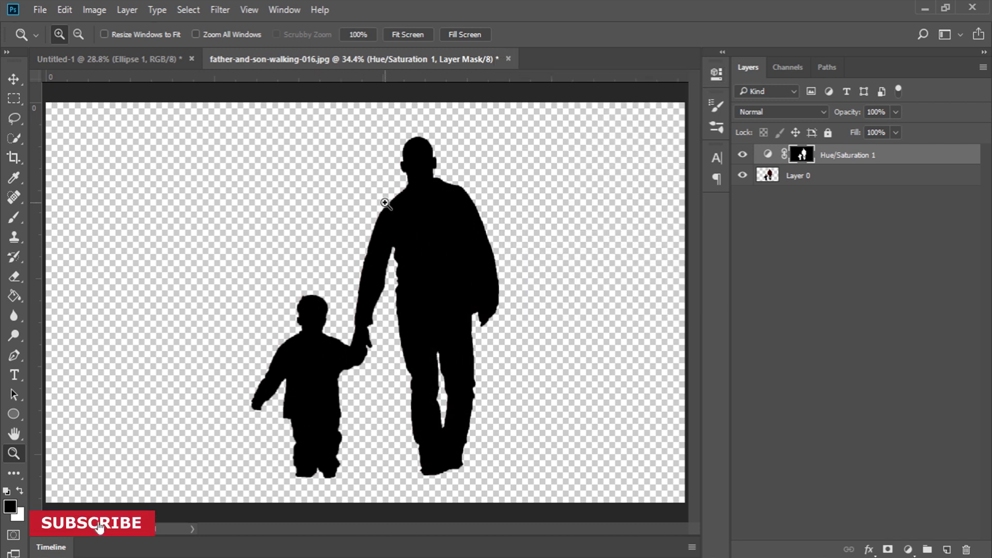
# - Merge the Hue/Saturation layer down into Layer 0 as a single silhouette layer
pyautogui.click(742, 175)
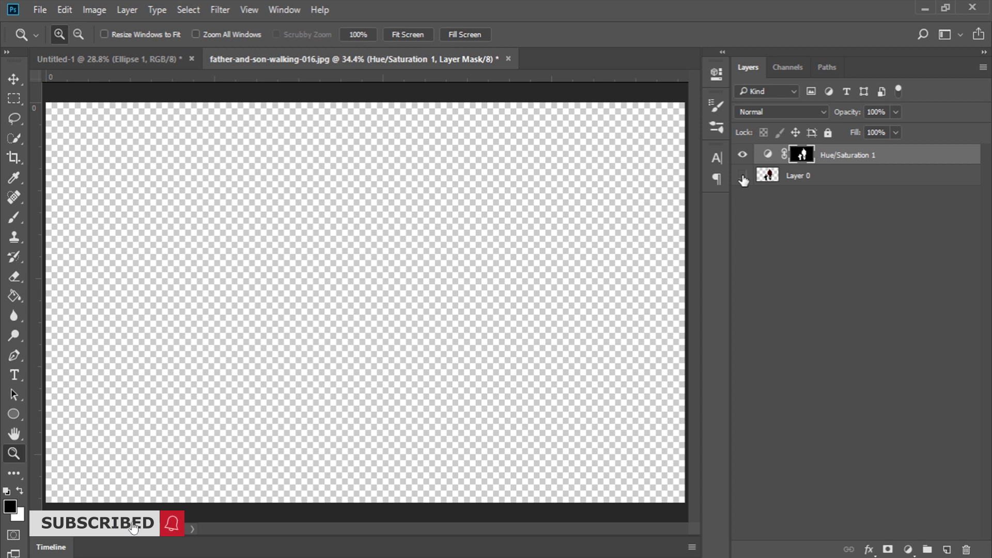
pyautogui.click(742, 175)
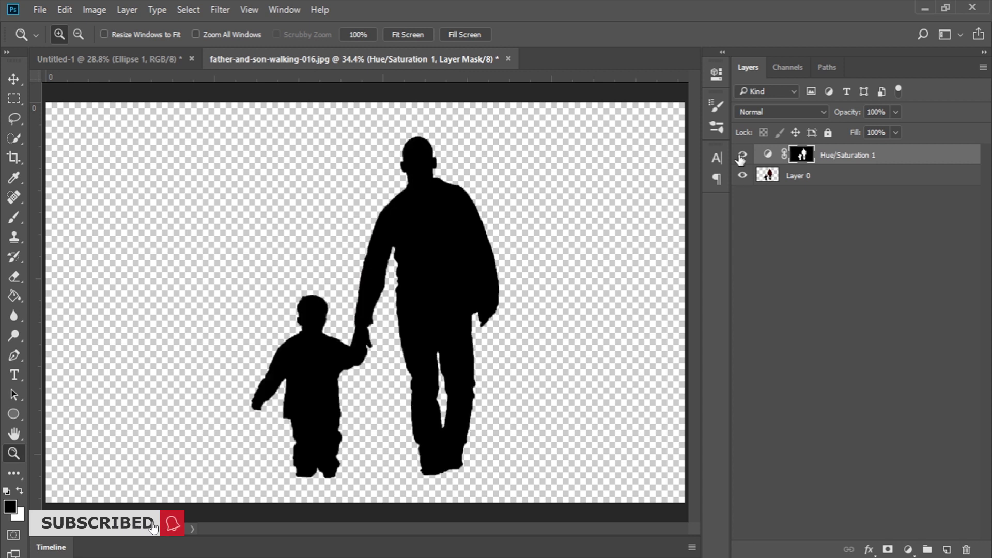
pyautogui.keyDown('shift'); pyautogui.click(839, 176); pyautogui.keyUp('shift')
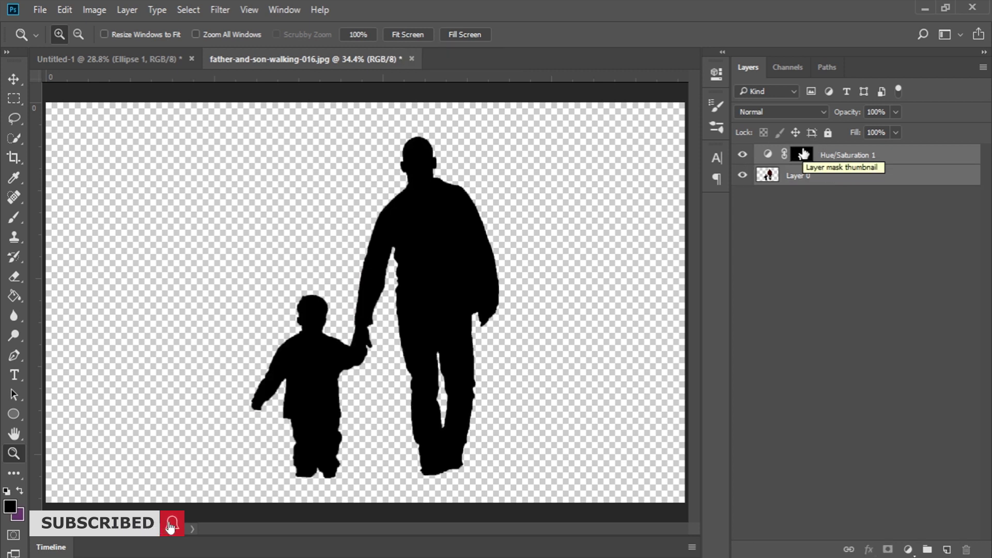
pyautogui.moveTo(804, 154); pyautogui.dragTo(804, 154)
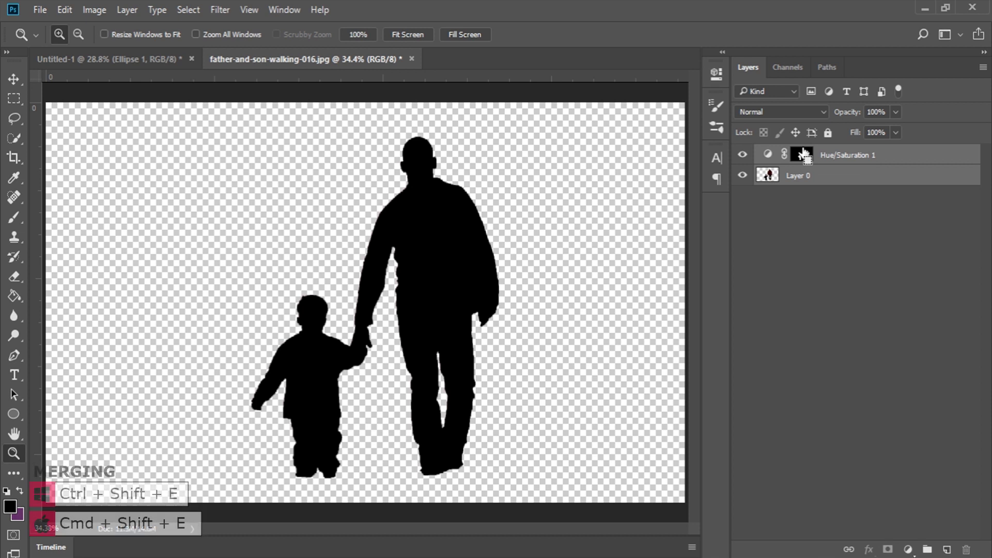
pyautogui.hotkey('ctrl', 'shift', 'e')
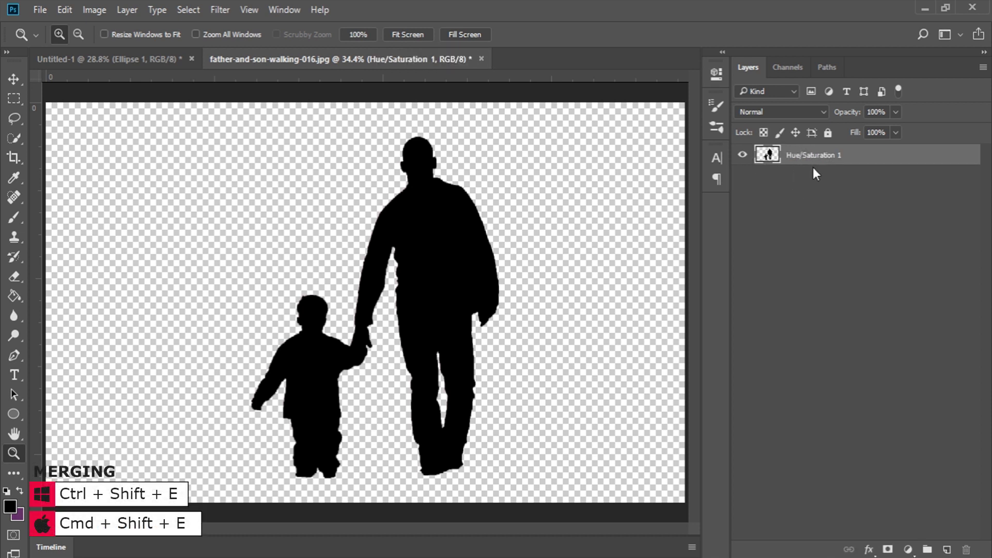
pyautogui.hotkey('ctrl', 'z')
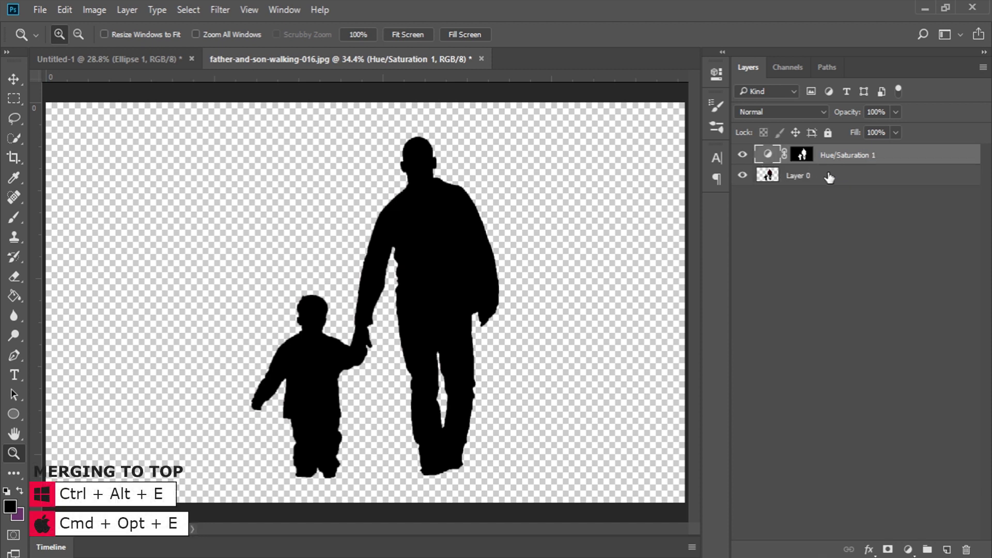
pyautogui.keyDown('shift'); pyautogui.click(829, 177); pyautogui.keyUp('shift')
pyautogui.hotkey('ctrl', 'alt', 'e')
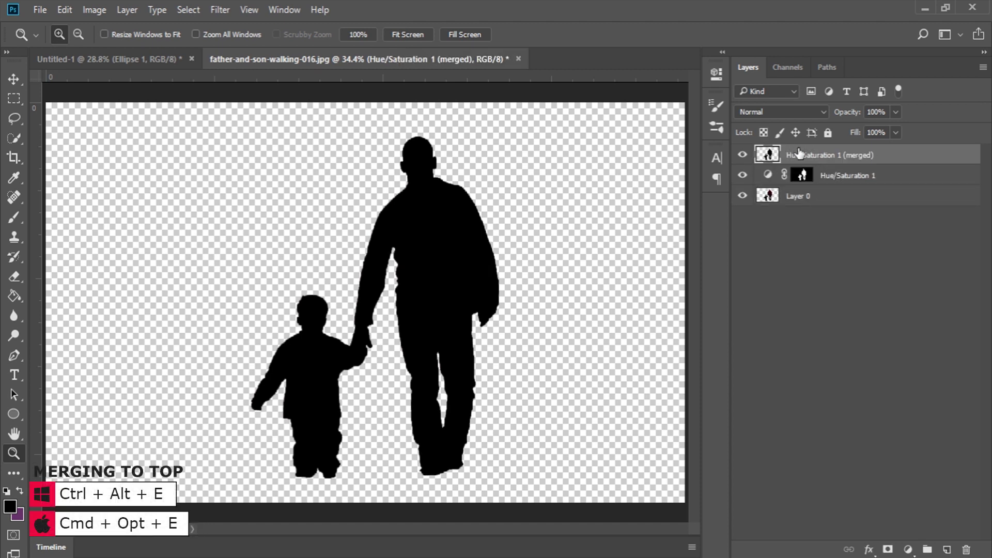
pyautogui.hotkey('ctrl', 'z')
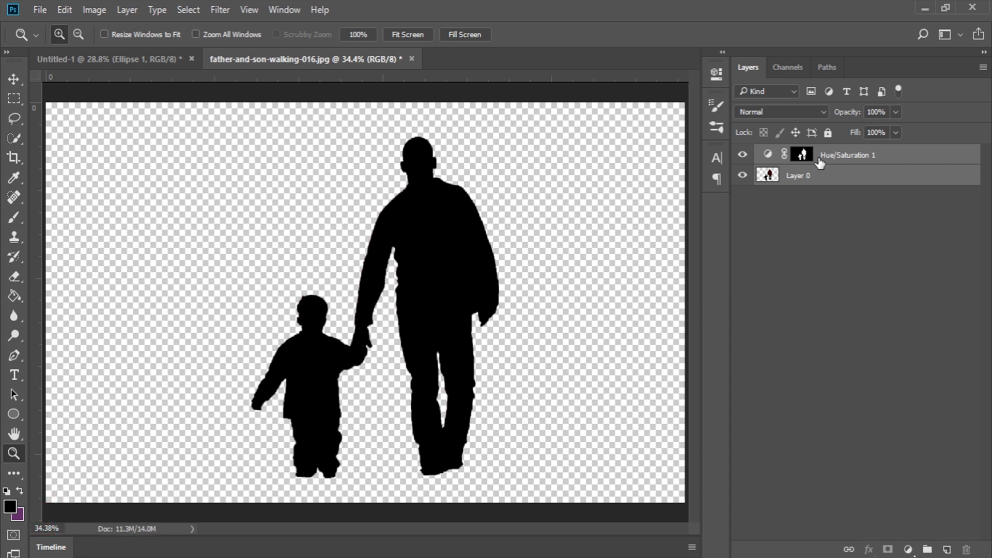
pyautogui.hotkey('ctrl', 'e')
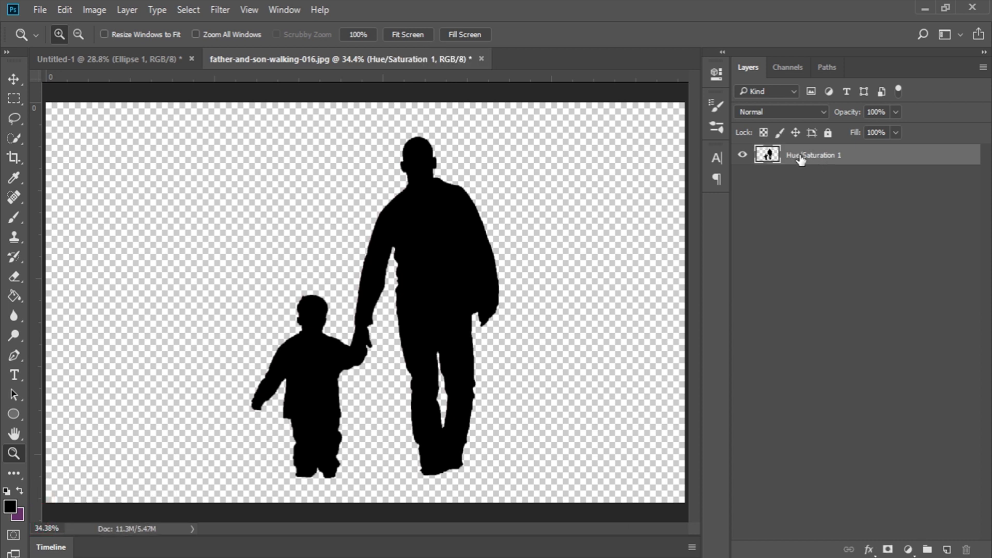
# - Select all, cut the silhouette, and close the father-and-son photo
pyautogui.hotkey('ctrl', 'a')
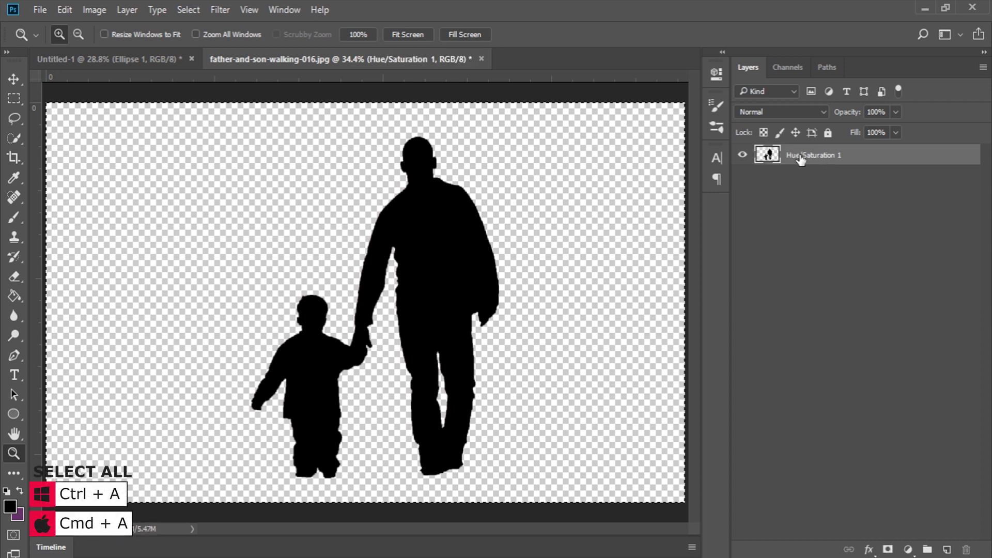
pyautogui.hotkey('ctrl', 'x')
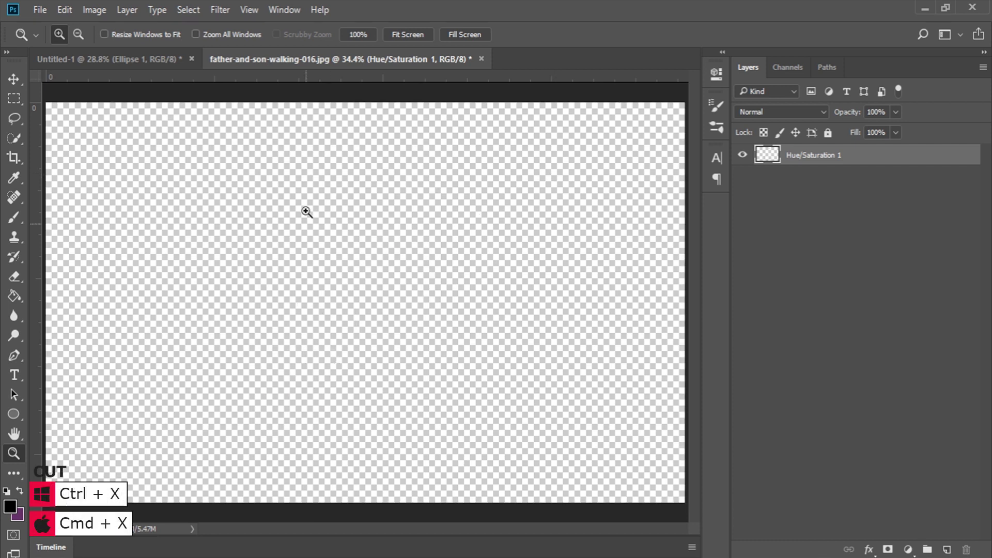
pyautogui.hotkey('ctrl', 'w')
# - Discard the photo's changes, paste the silhouette into the poster, and scale it to about 68%
pyautogui.click(500, 229)
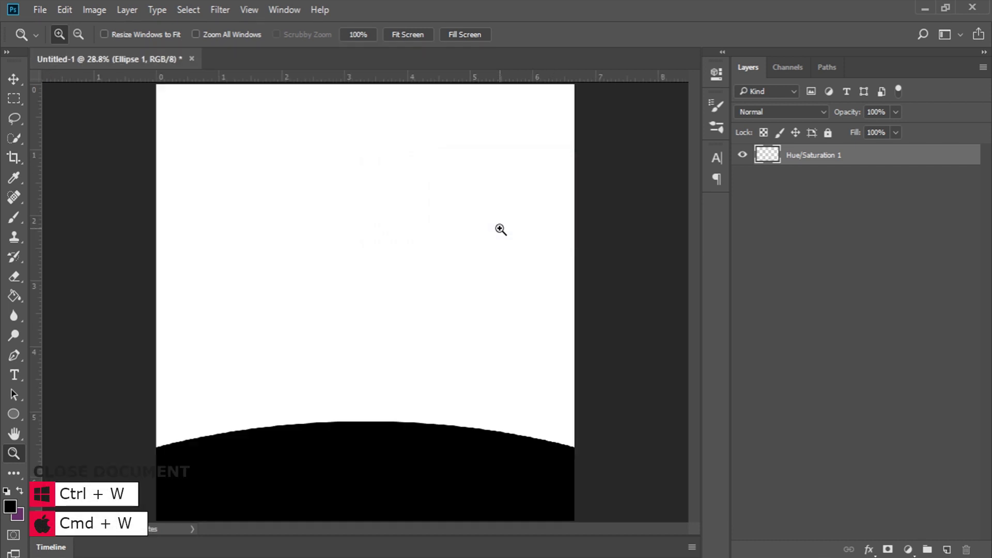
pyautogui.hotkey('ctrl', 'v')
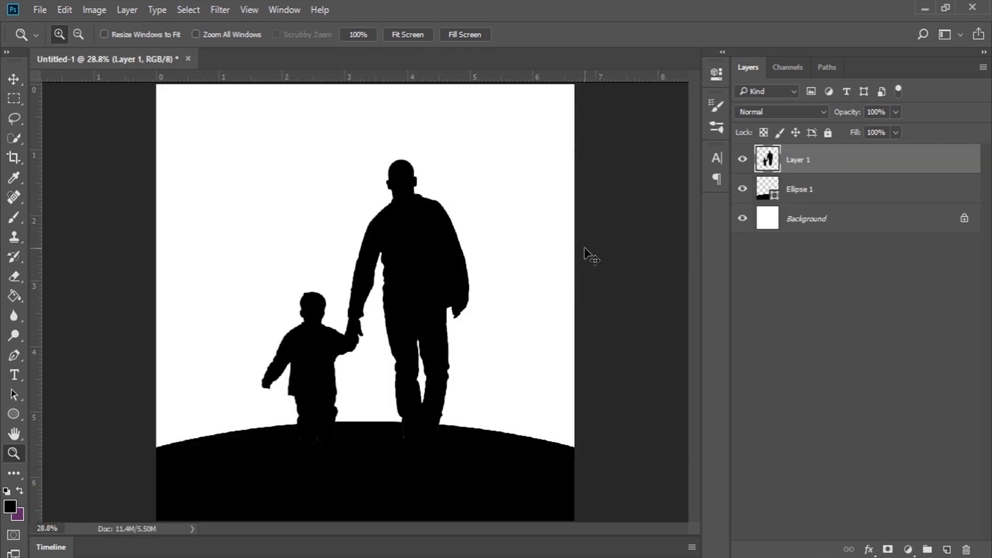
pyautogui.press('v')
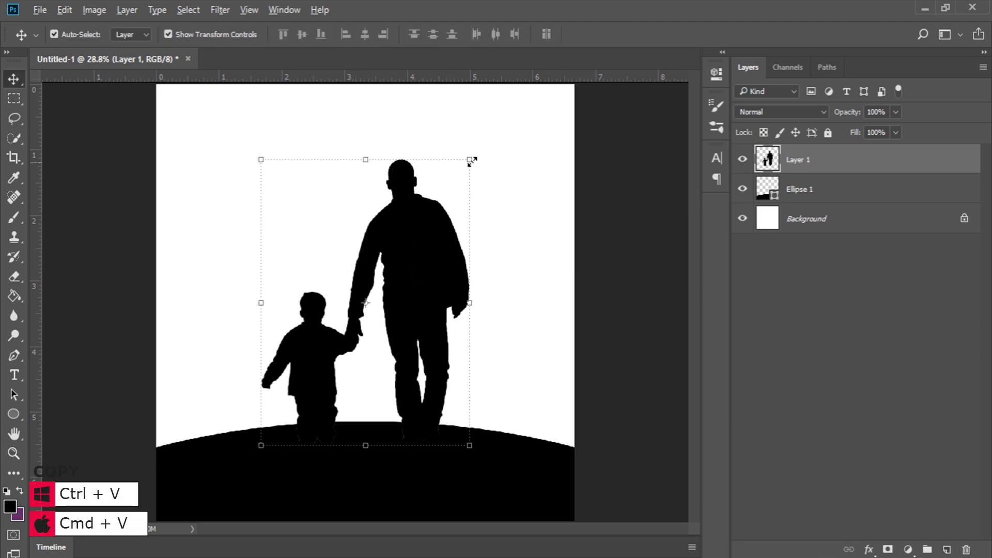
pyautogui.moveTo(468, 156); pyautogui.dragTo(436, 203)
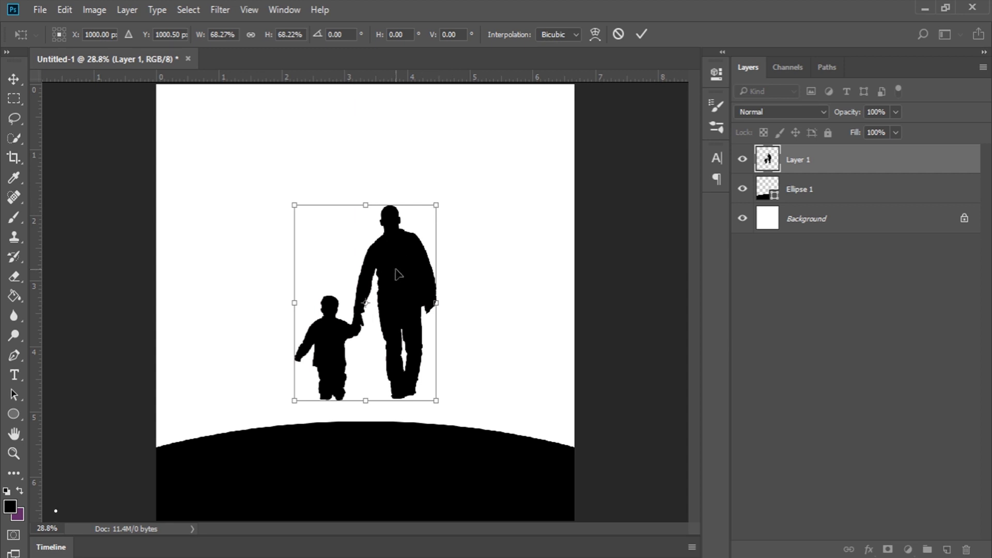
pyautogui.moveTo(397, 275); pyautogui.dragTo(393, 306)
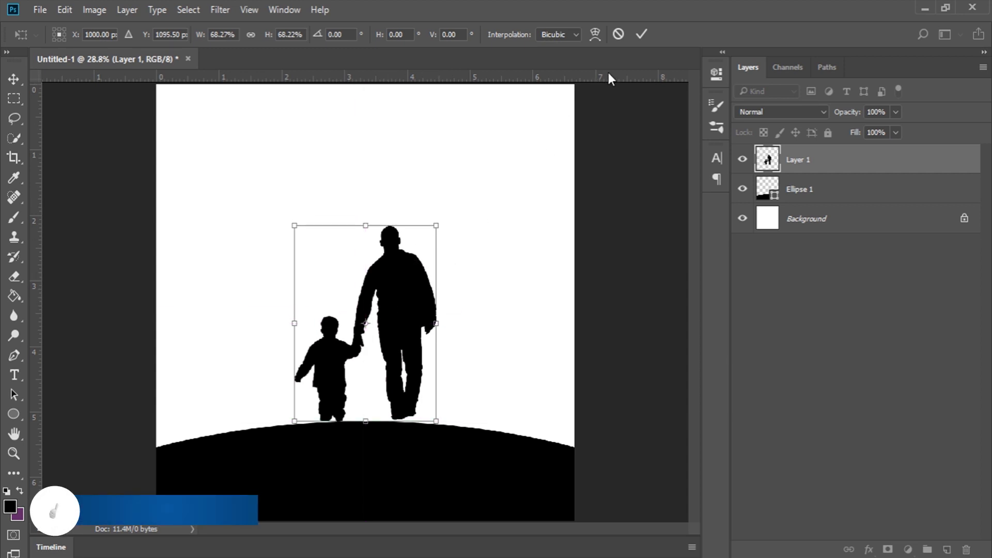
pyautogui.click(640, 35)
# - Lower the silhouettes onto the crest of the hill and fit the poster in the window
pyautogui.press('z')
pyautogui.moveTo(247, 156); pyautogui.dragTo(441, 447)
pyautogui.scroll(-2, 427, 436)
pyautogui.press('v')
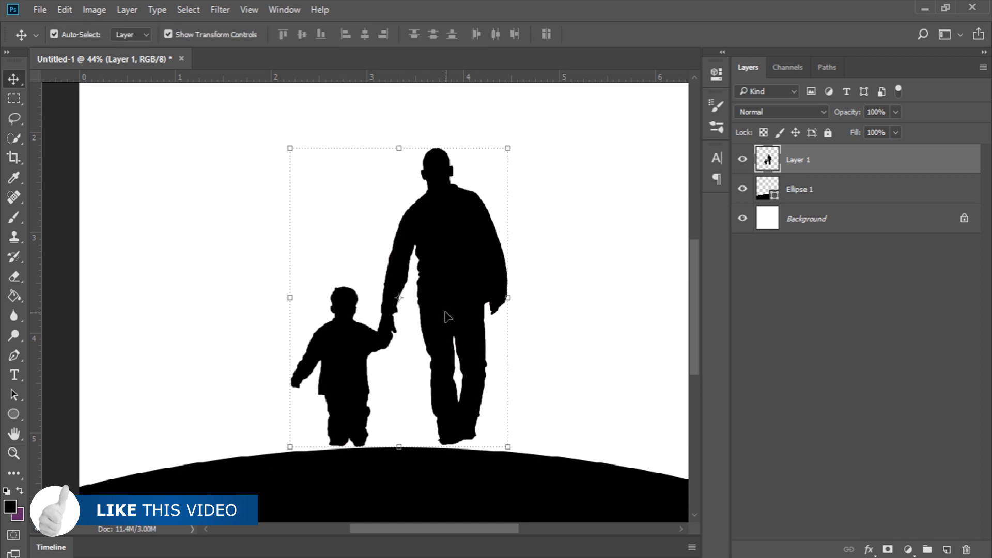
pyautogui.moveTo(426, 301); pyautogui.dragTo(424, 315)
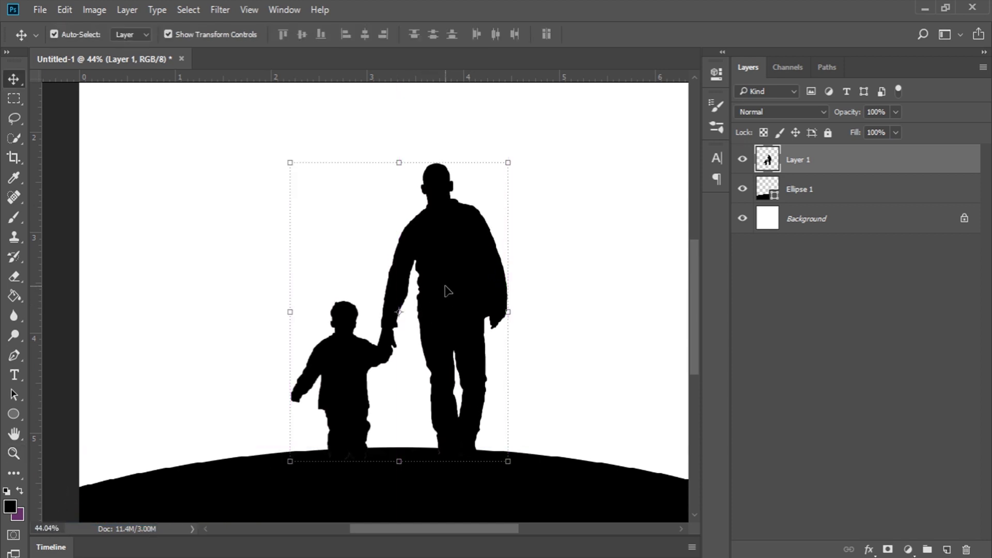
pyautogui.press('z')
pyautogui.click(420, 34)
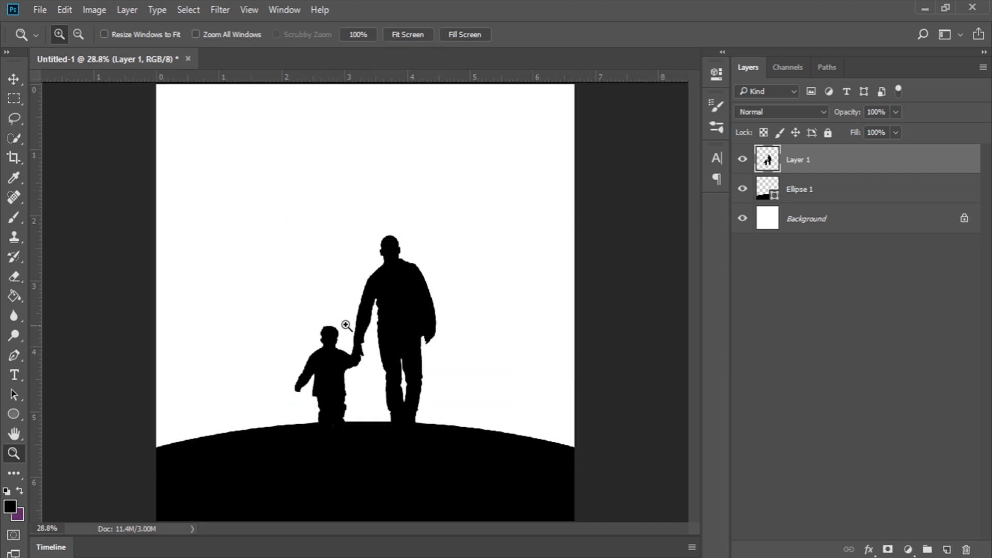
pyautogui.press('v')
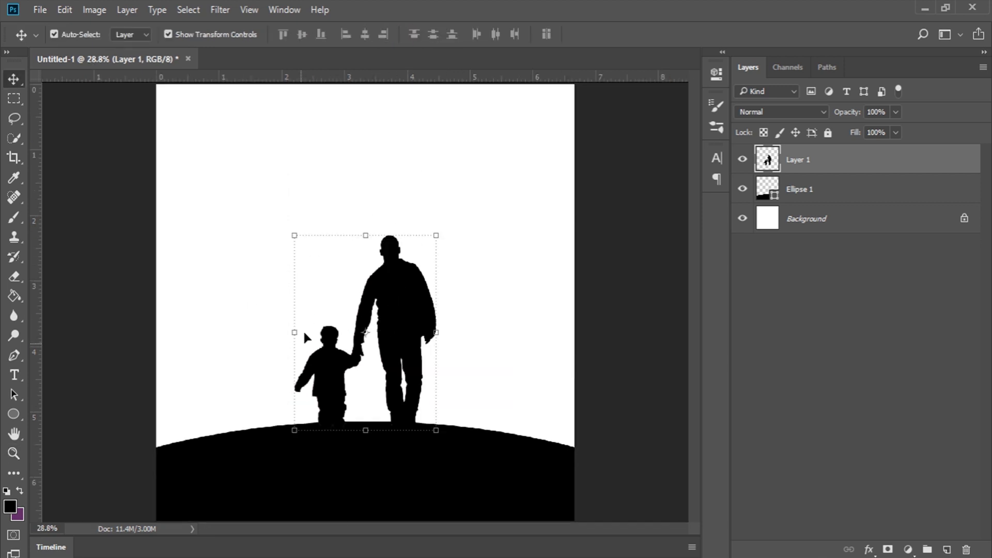
pyautogui.rightClick(413, 323)
# - Flip Layer 1's silhouettes horizontally with Free Transform's Flip Horizontal
pyautogui.click(421, 300)
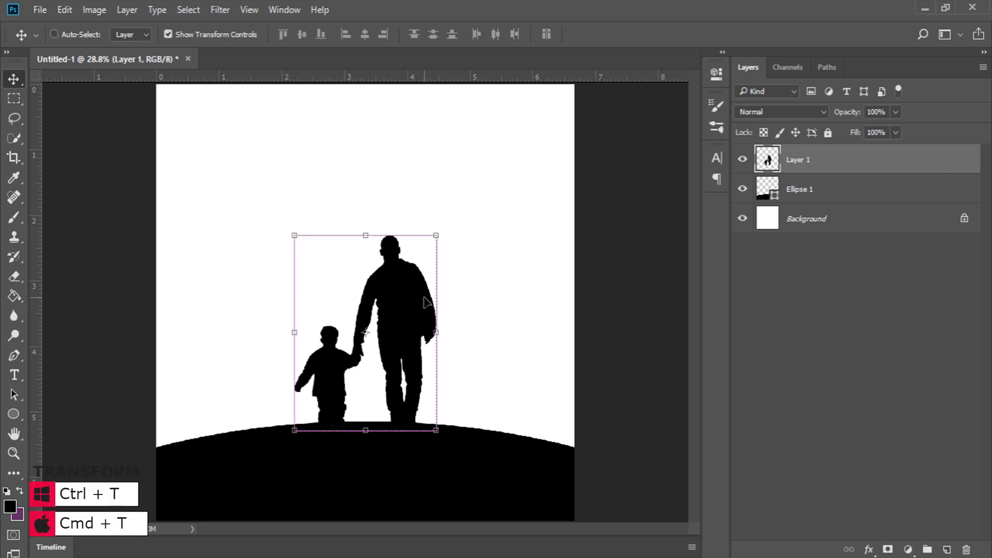
pyautogui.hotkey('ctrl', 't')
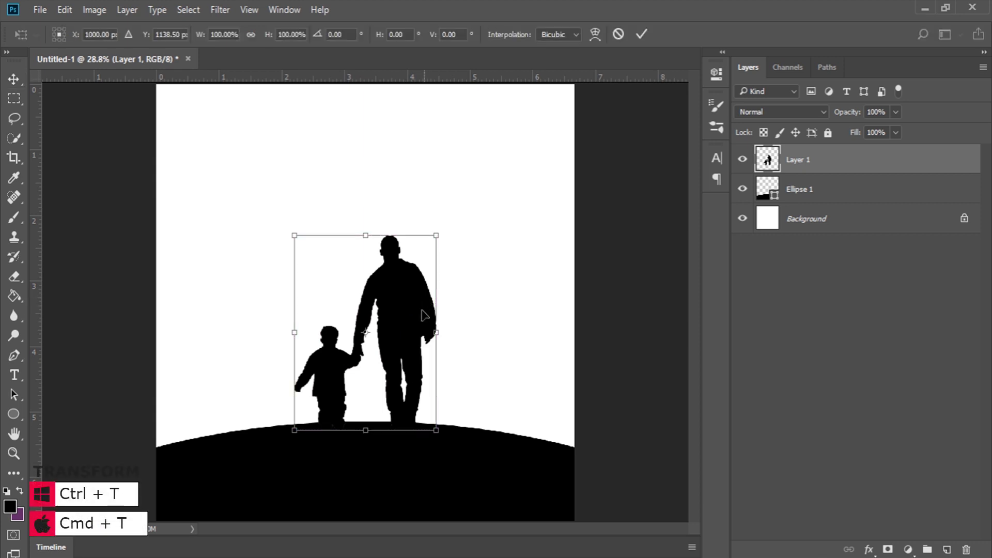
pyautogui.click(618, 35)
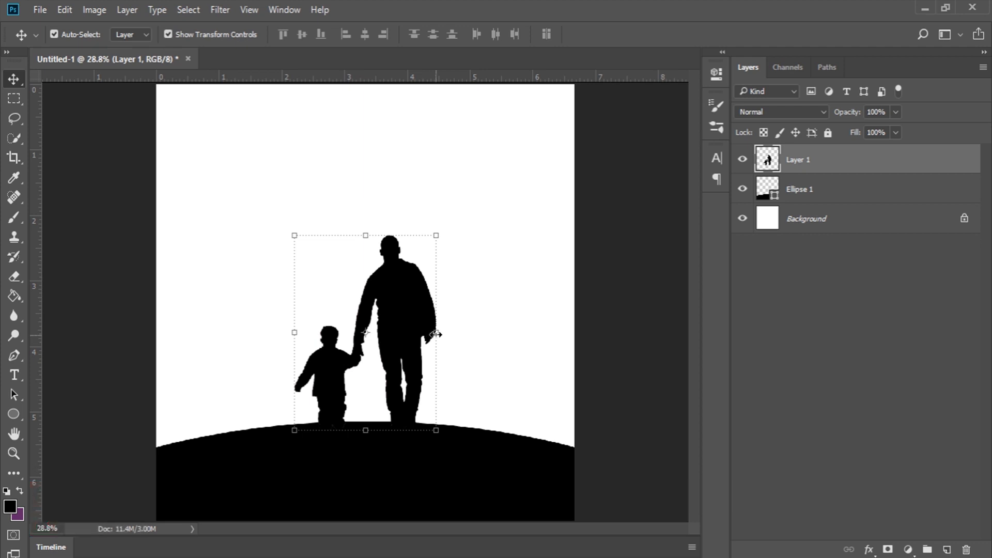
pyautogui.hotkey('ctrl', 't')
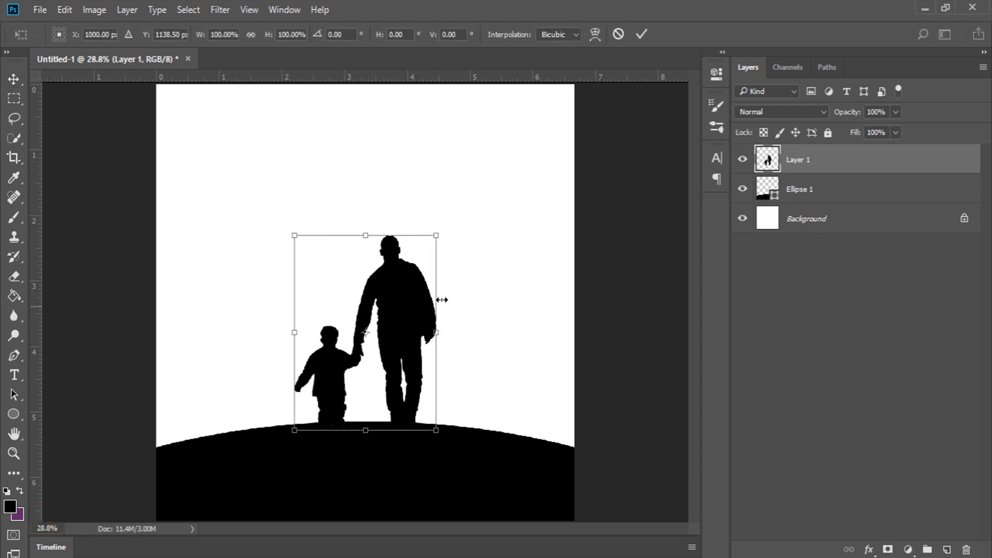
pyautogui.rightClick(406, 317)
pyautogui.click(443, 282)
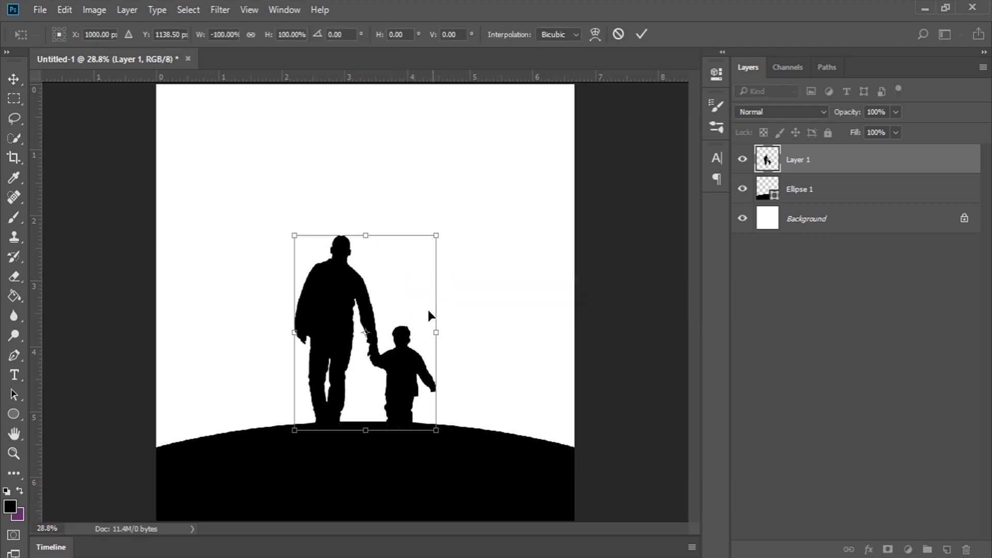
pyautogui.click(641, 34)
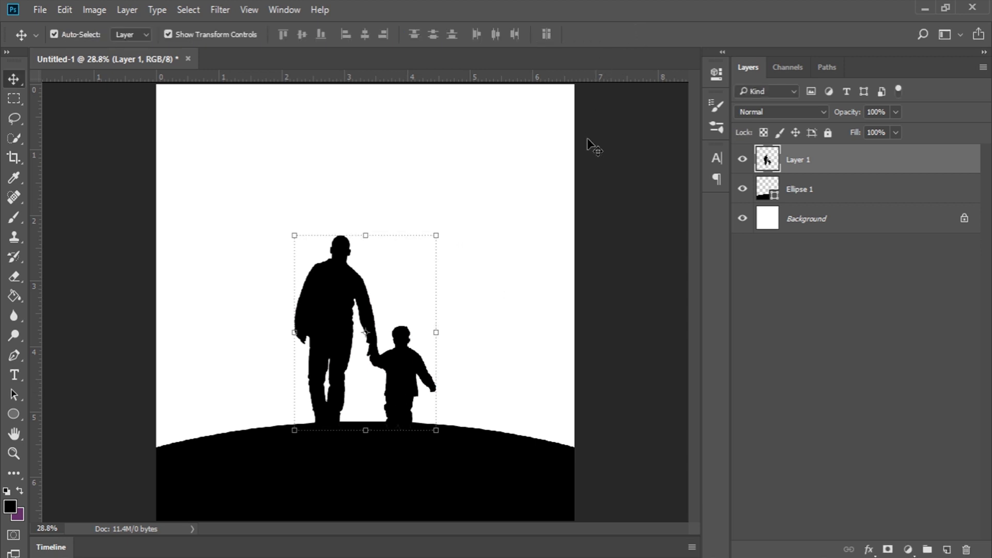
# - Zoom in and nudge the silhouettes so their feet meet the hill, then fit the poster on screen
pyautogui.press('z')
pyautogui.moveTo(239, 463); pyautogui.dragTo(464, 332)
pyautogui.press('v')
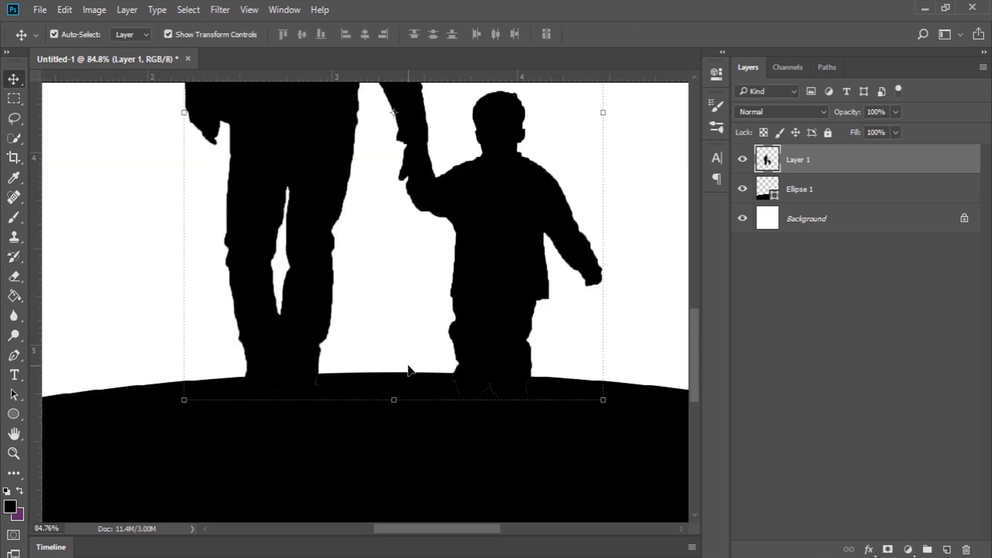
pyautogui.moveTo(407, 372); pyautogui.dragTo(472, 333)
pyautogui.press('z')
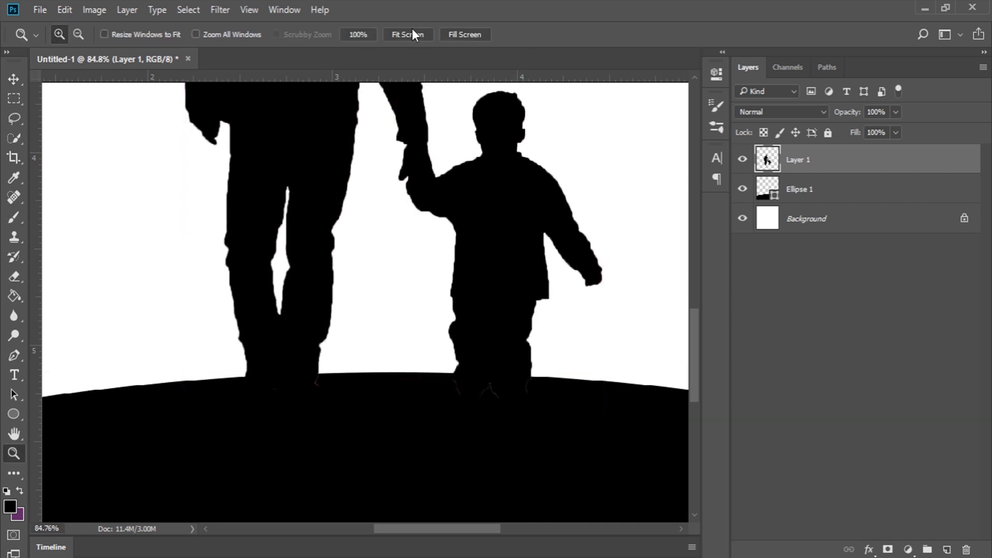
pyautogui.click(410, 32)
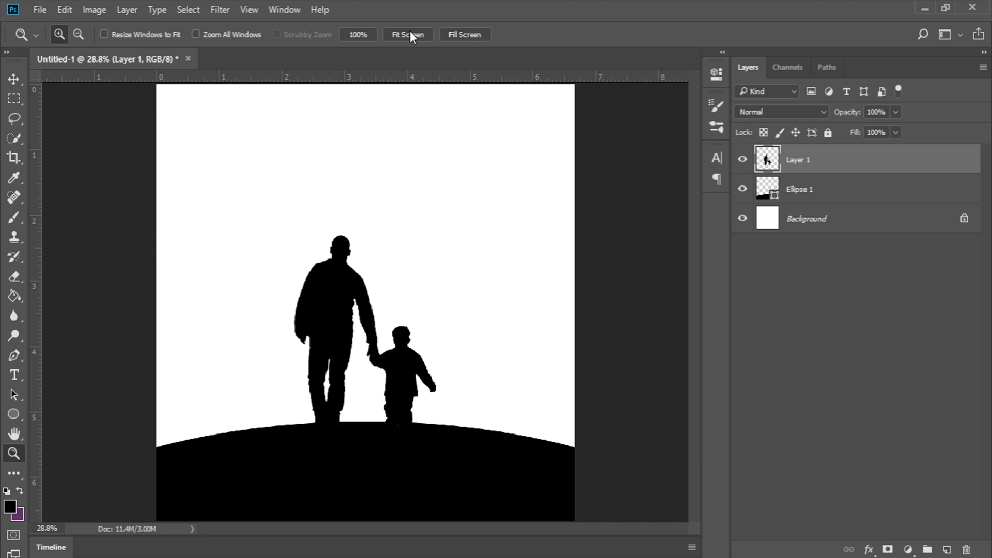
# - Load the silhouette outline as a selection and zoom in close on the figures' feet
pyautogui.keyDown('ctrl'); pyautogui.click(759, 163); pyautogui.keyUp('ctrl')
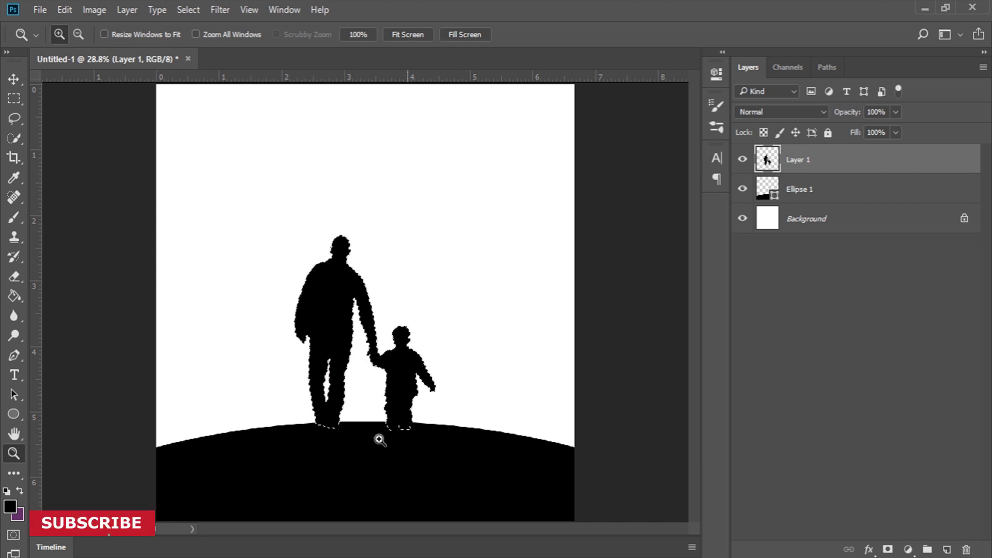
pyautogui.moveTo(370, 403); pyautogui.dragTo(454, 458)
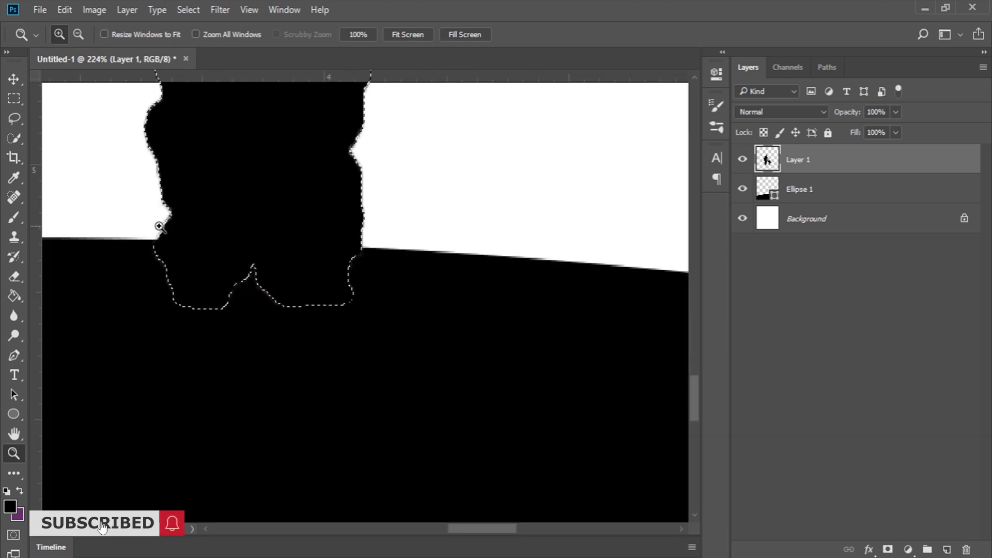
pyautogui.hotkey('ctrl', 'd')
pyautogui.moveTo(140, 215); pyautogui.dragTo(194, 251)
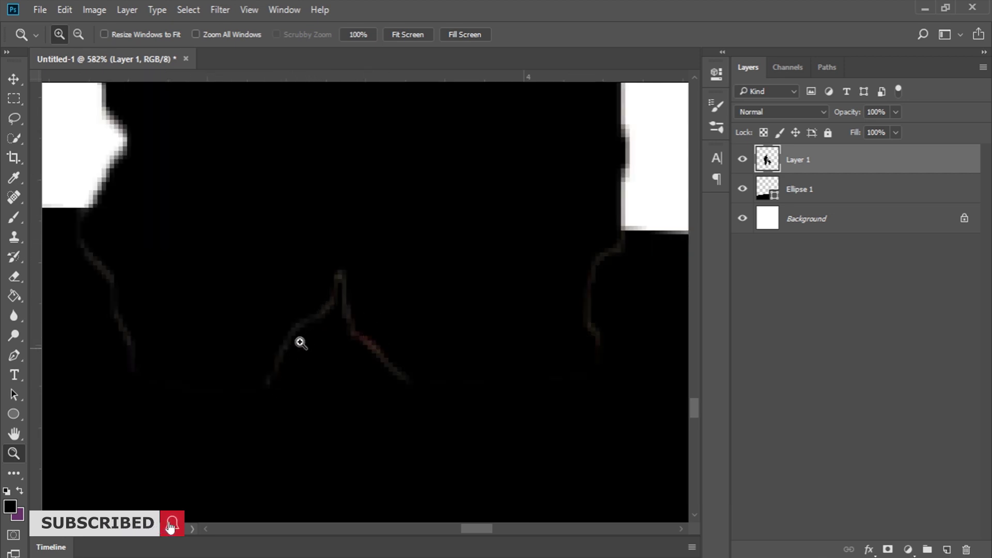
pyautogui.keyDown('ctrl'); pyautogui.click(766, 160); pyautogui.keyUp('ctrl')
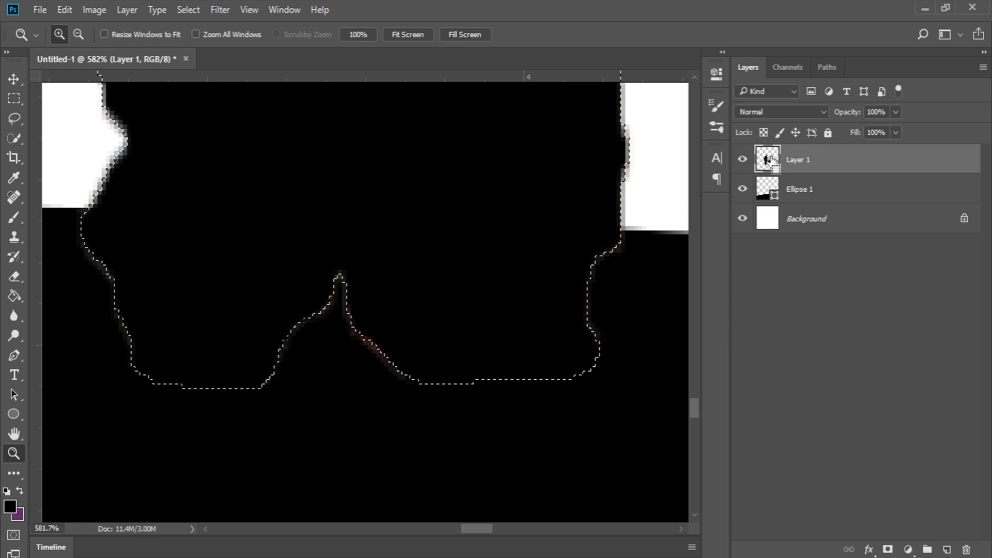
# - Contract the silhouette selection by 2 px
pyautogui.click(188, 9)
pyautogui.moveTo(247, 209)
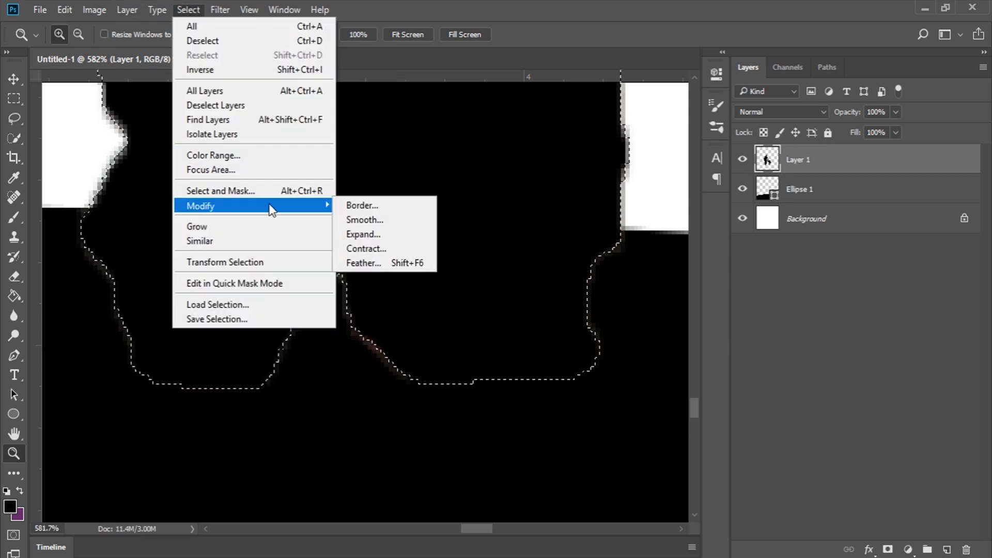
pyautogui.click(370, 249)
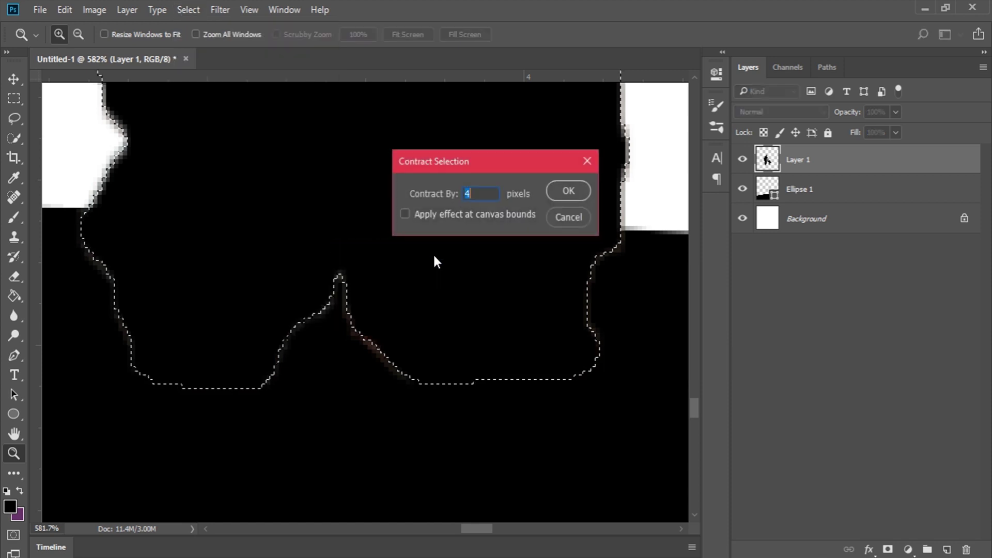
pyautogui.moveTo(479, 159); pyautogui.dragTo(638, 148)
pyautogui.write('2')
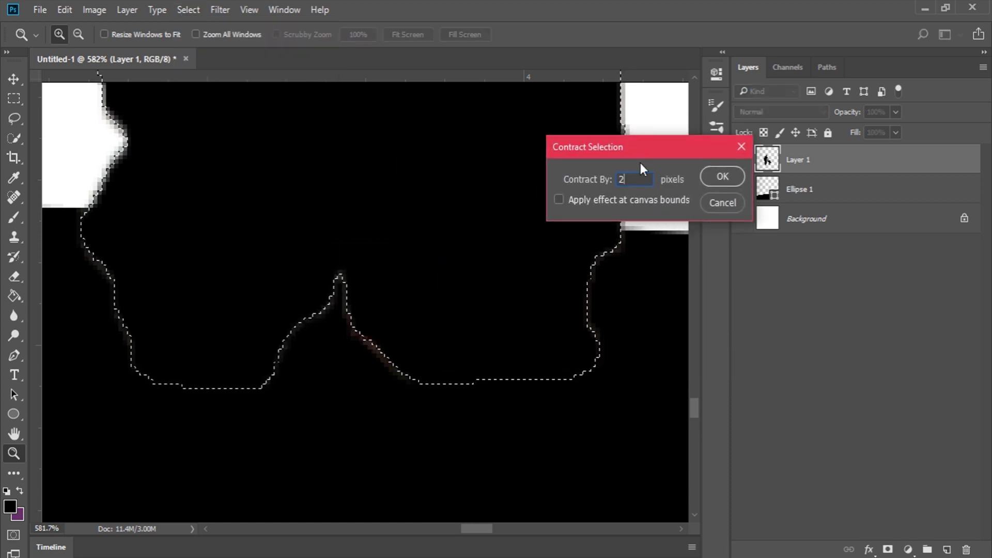
pyautogui.press('Return')
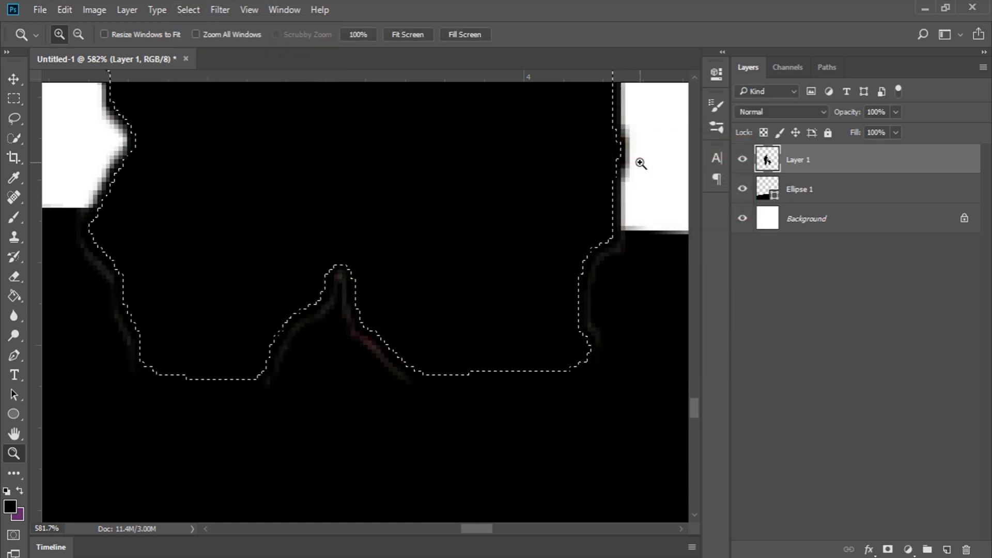
# - Contract the selection by another 1 px and invert it to target the edge fringe
pyautogui.click(188, 6)
pyautogui.moveTo(305, 205)
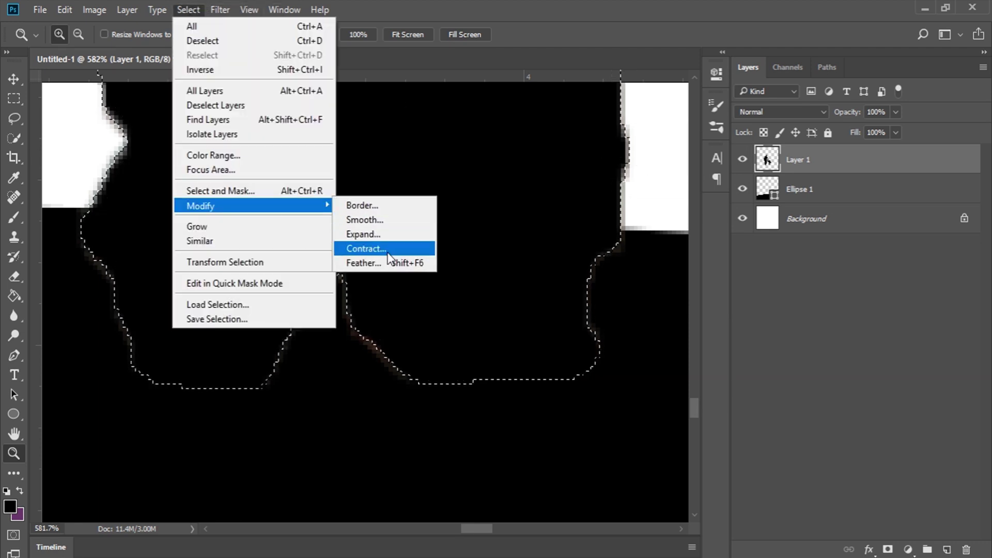
pyautogui.click(365, 248)
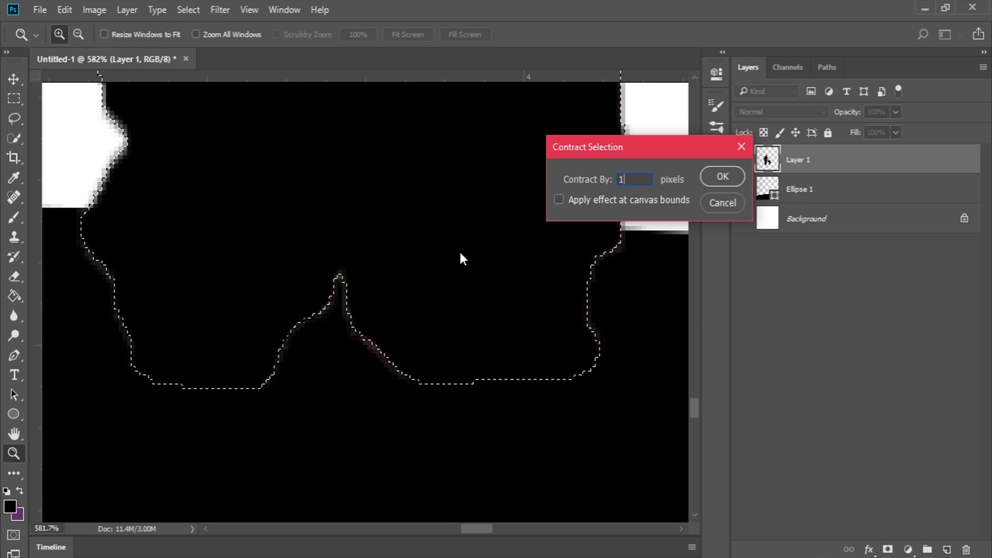
pyautogui.press('Return')
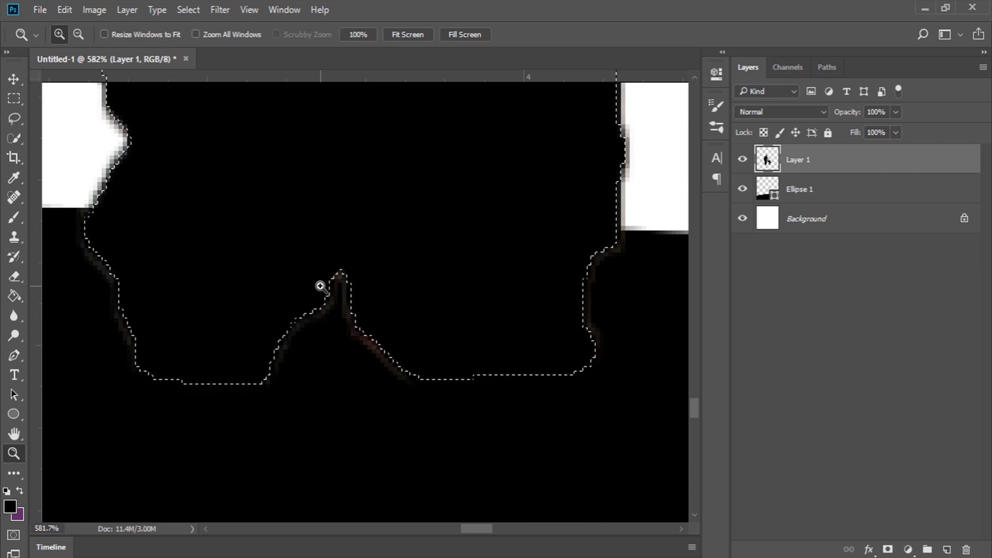
pyautogui.hotkey('ctrl', 'shift', 'i')
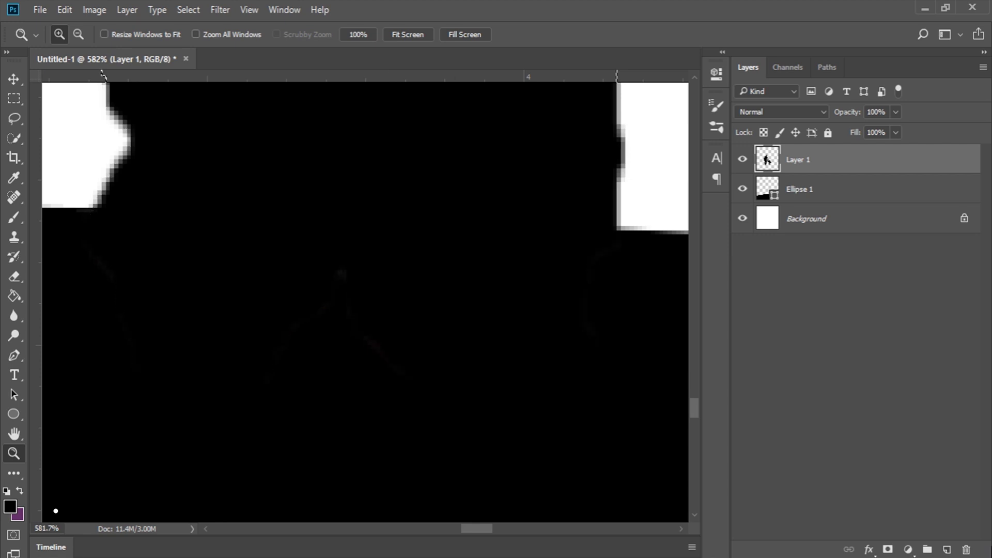
# - Fit the poster to screen and add a Solid Color fill layer above the Background
pyautogui.click(405, 34)
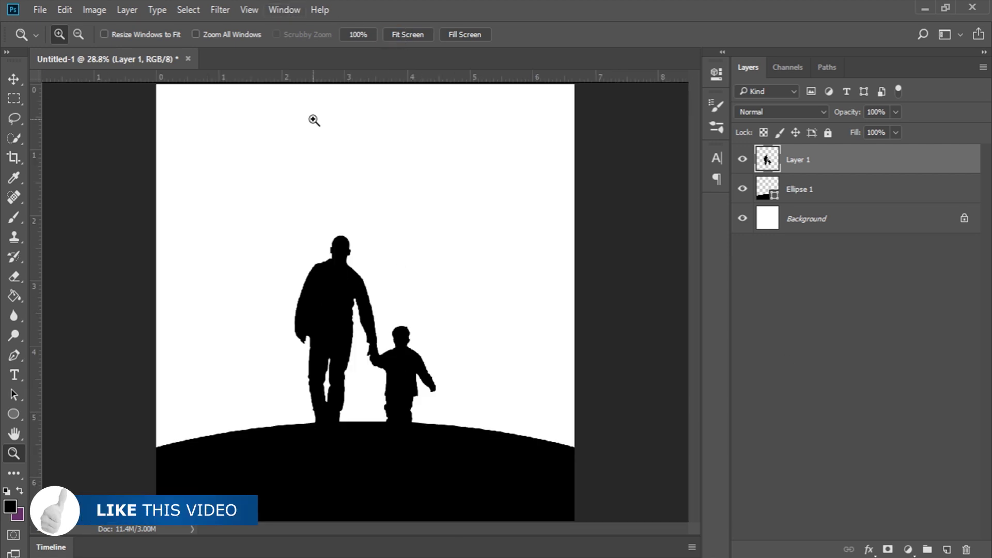
pyautogui.click(815, 193)
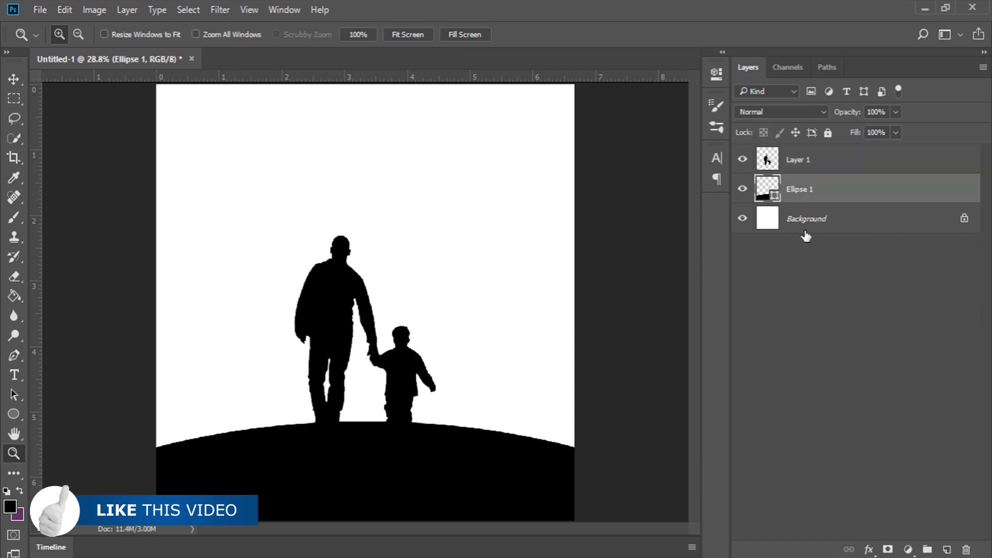
pyautogui.click(809, 226)
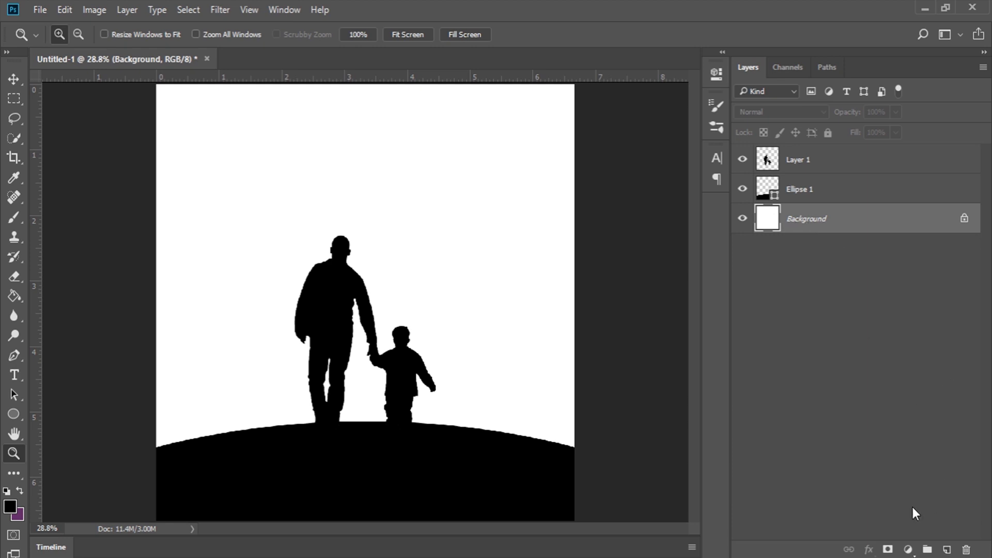
pyautogui.click(907, 549)
pyautogui.click(883, 221)
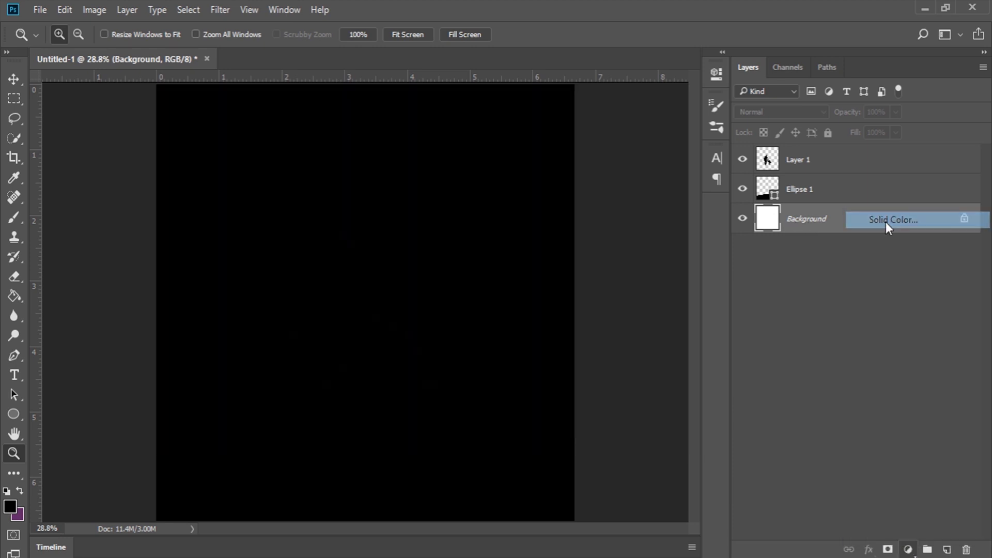
# - Pick a light orange (#ffb64e) for the fill layer and confirm it
pyautogui.moveTo(810, 210); pyautogui.dragTo(813, 225)
pyautogui.click(771, 160)
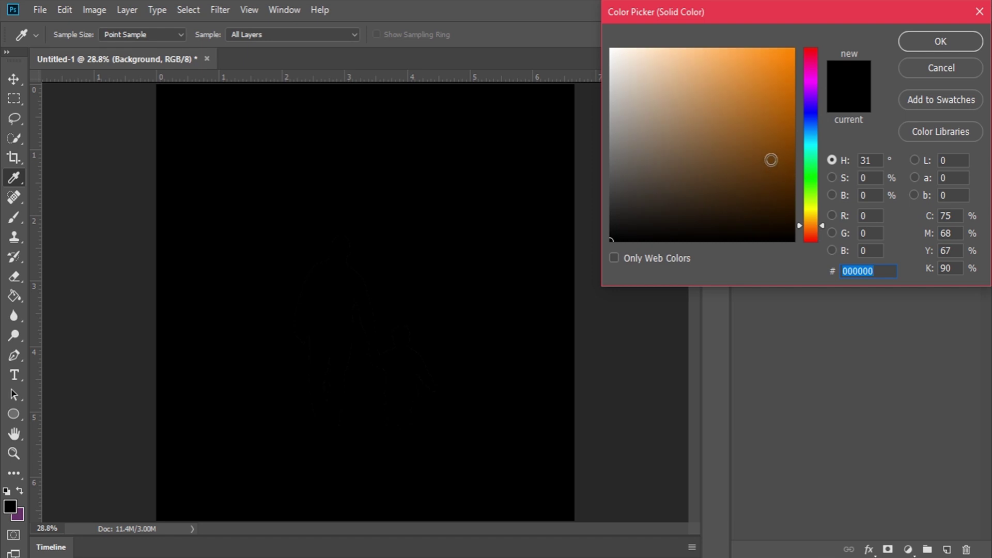
pyautogui.click(792, 135)
pyautogui.moveTo(793, 134)
pyautogui.mouseDown()
pyautogui.moveTo(793, 68)
pyautogui.moveTo(805, 49)
pyautogui.mouseUp()
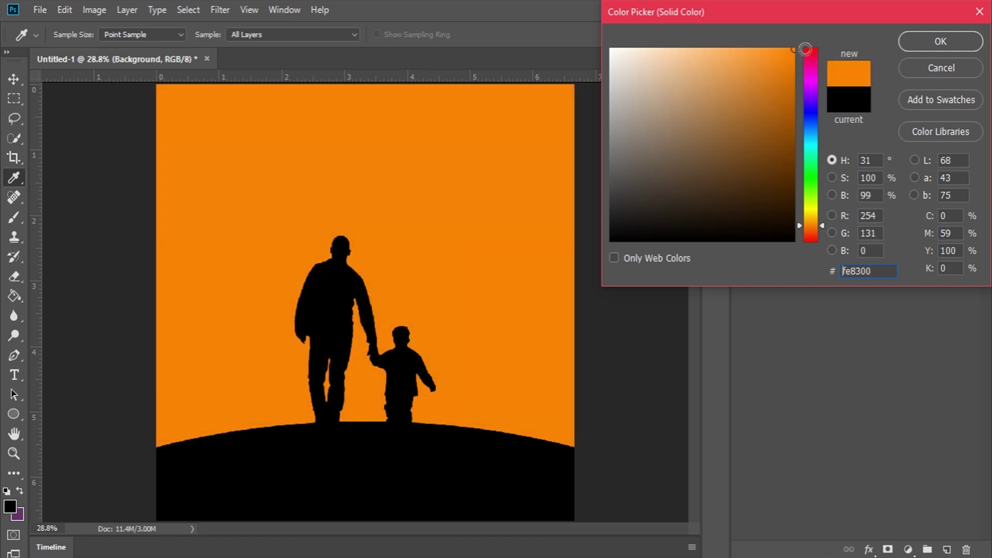
pyautogui.click(814, 223)
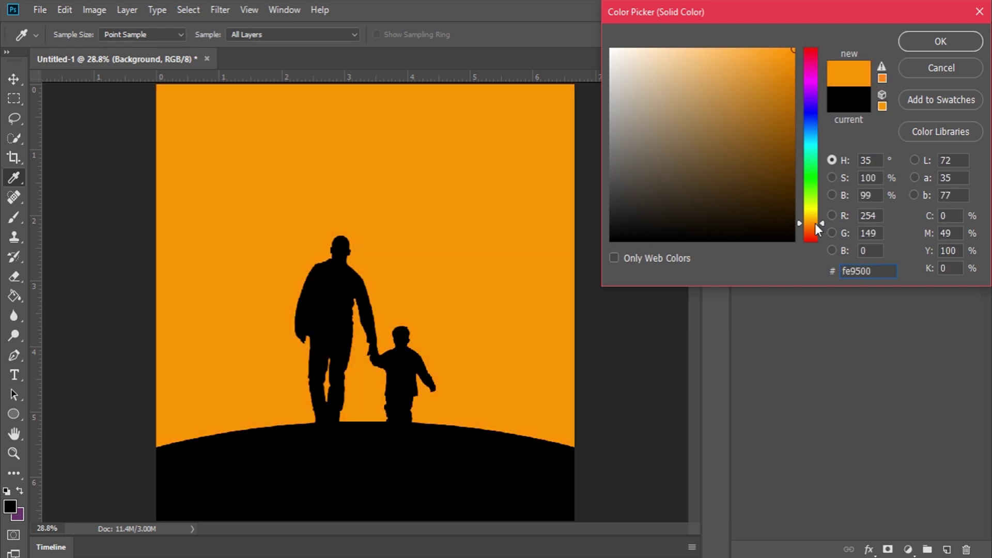
pyautogui.moveTo(754, 52)
pyautogui.mouseDown()
pyautogui.moveTo(735, 50)
pyautogui.moveTo(761, 58)
pyautogui.mouseUp()
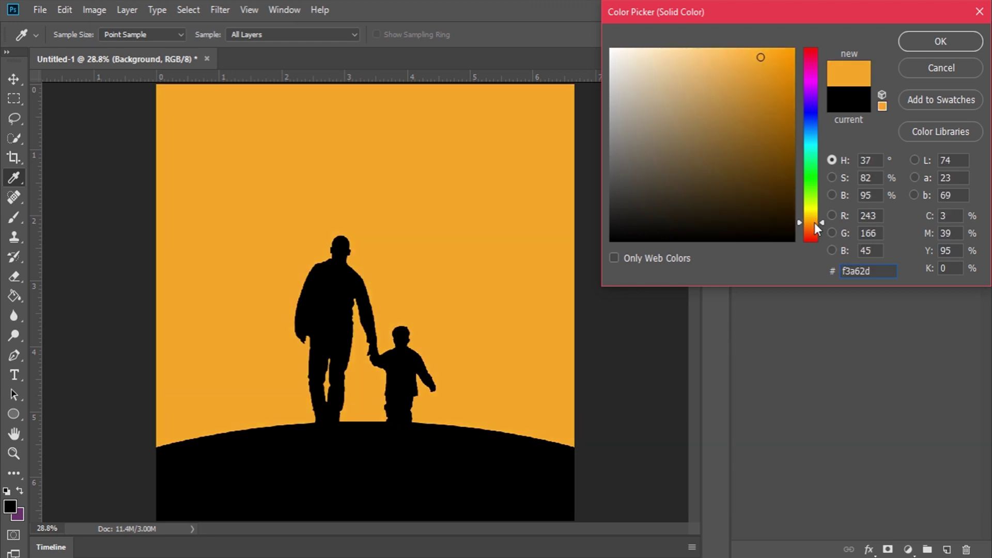
pyautogui.moveTo(814, 223); pyautogui.dragTo(814, 223)
pyautogui.click(767, 58)
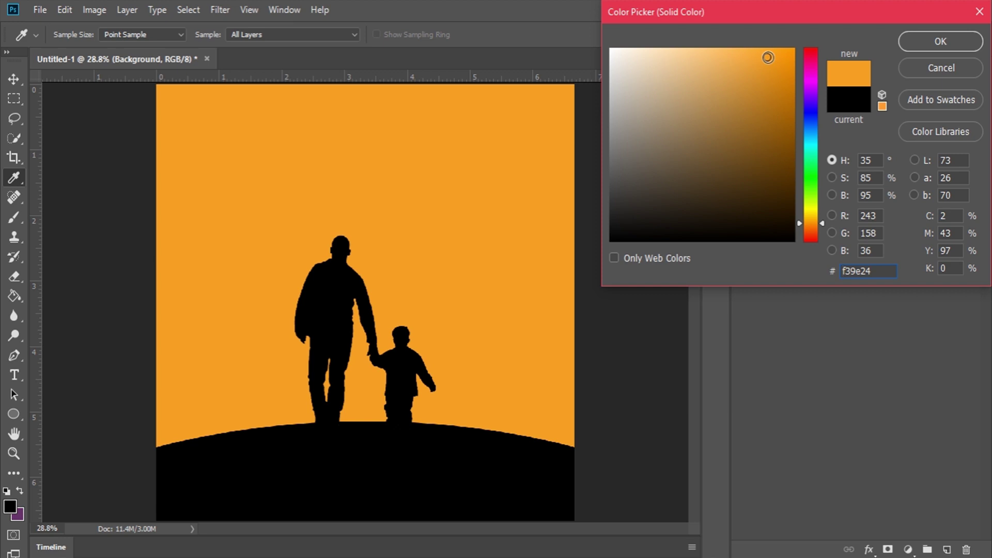
pyautogui.moveTo(768, 57)
pyautogui.mouseDown()
pyautogui.moveTo(730, 48)
pyautogui.moveTo(739, 48)
pyautogui.mouseUp()
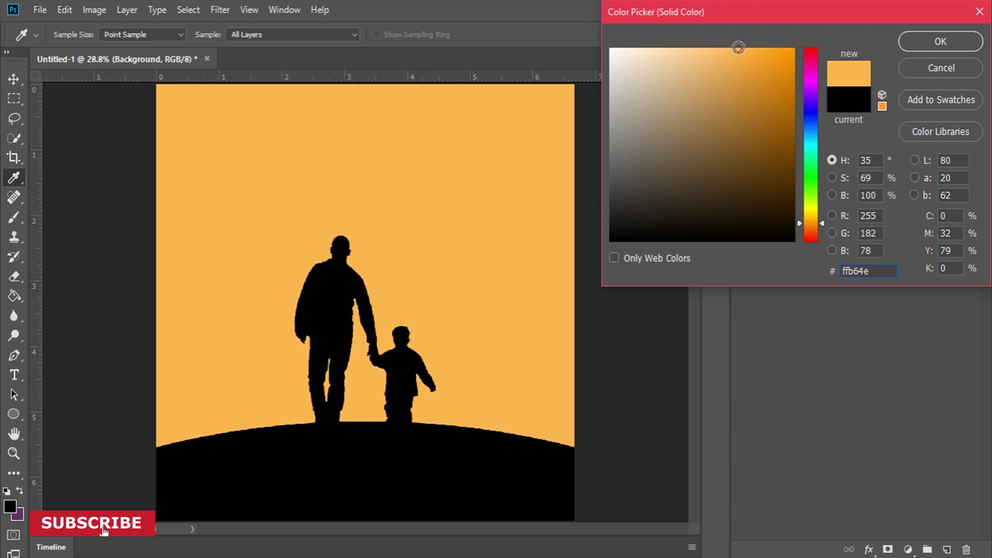
pyautogui.click(923, 40)
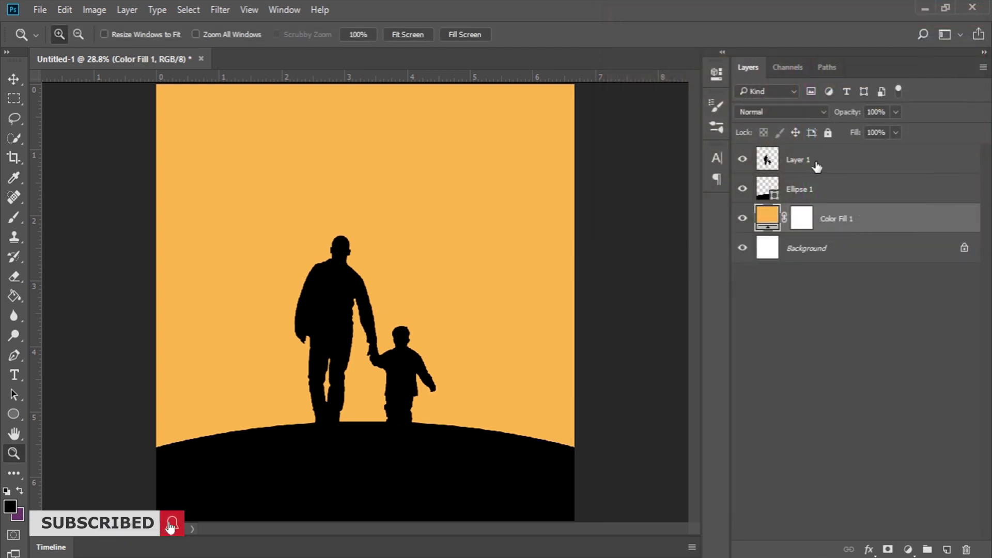
# - Scale Layer 1's silhouettes to about 70% and lower them onto the hill top
pyautogui.click(818, 160)
pyautogui.press('v')
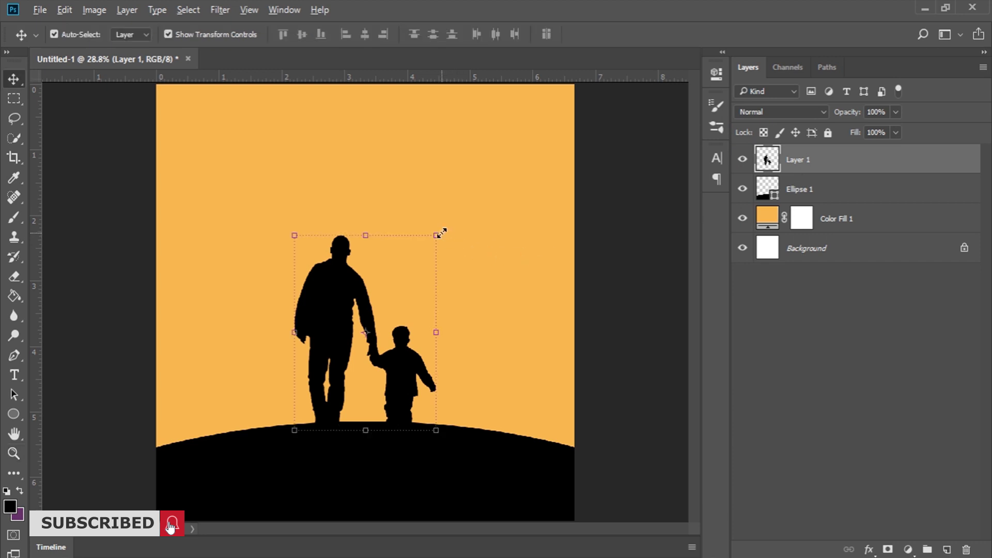
pyautogui.moveTo(440, 233); pyautogui.dragTo(416, 261)
pyautogui.moveTo(394, 309); pyautogui.dragTo(396, 343)
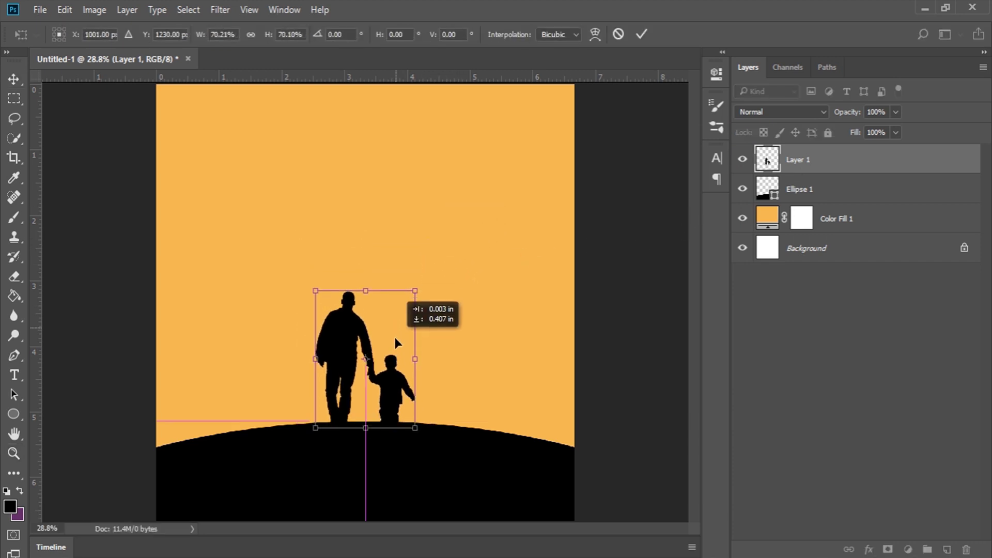
pyautogui.click(641, 35)
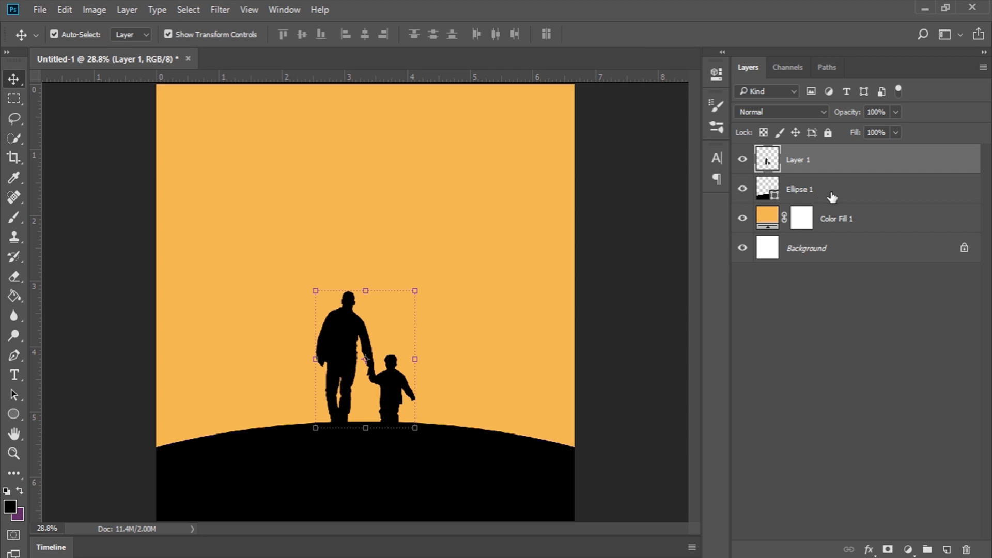
# - Select the Color Fill 1 layer and bring up the shape tools
pyautogui.click(856, 217)
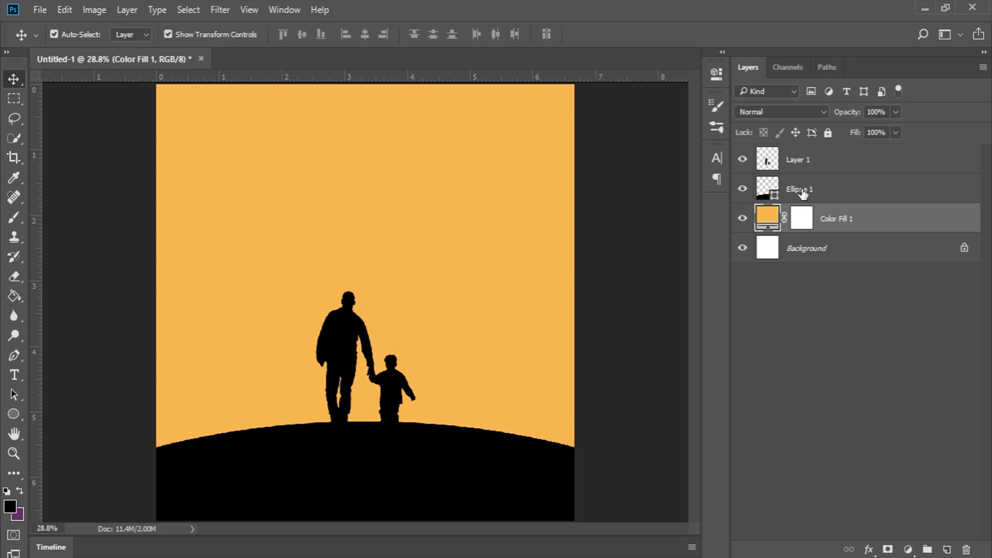
pyautogui.click(806, 192)
pyautogui.click(839, 223)
pyautogui.click(13, 411)
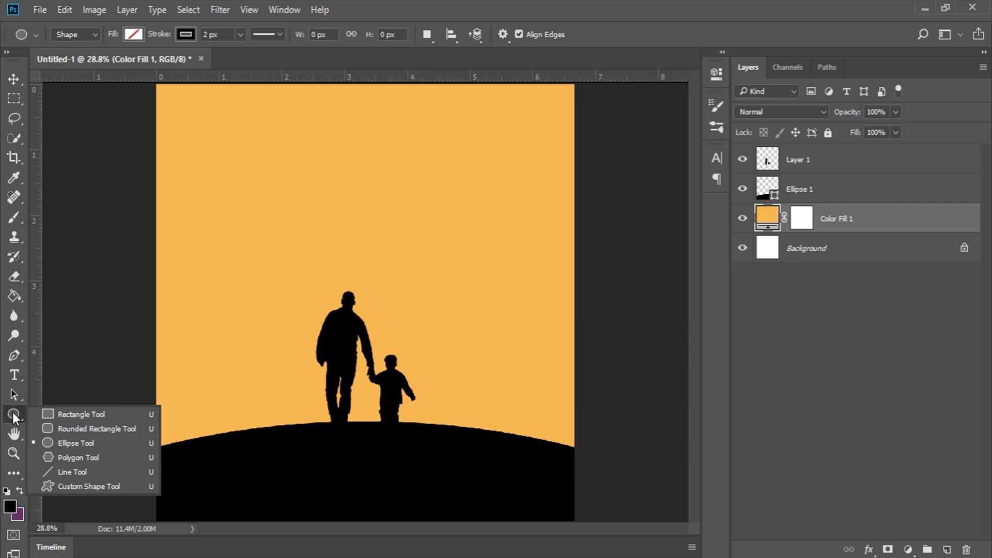
# - Choose the Ellipse tool and set its shape fill to solid black
pyautogui.click(116, 443)
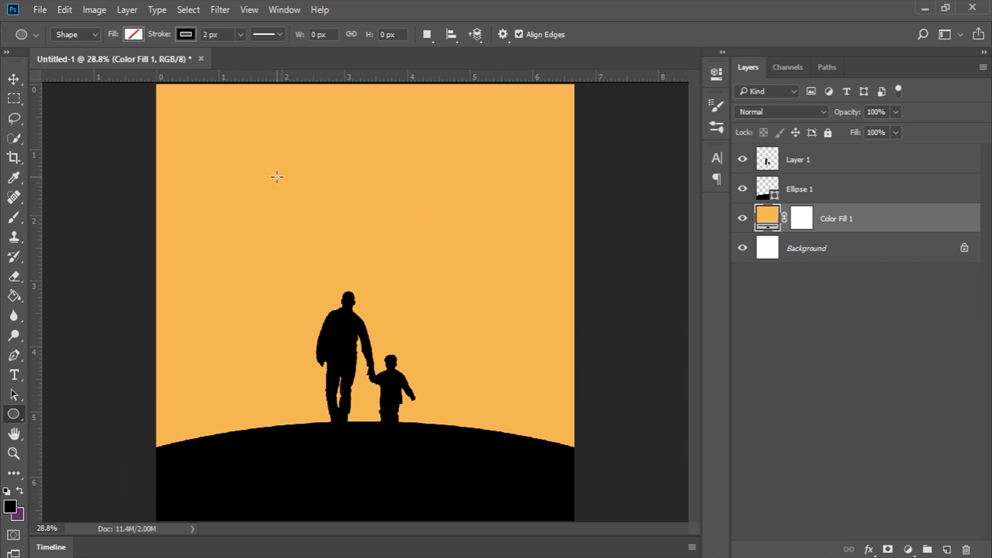
pyautogui.moveTo(277, 176); pyautogui.dragTo(451, 353)
pyautogui.hotkey('ctrl', 'z')
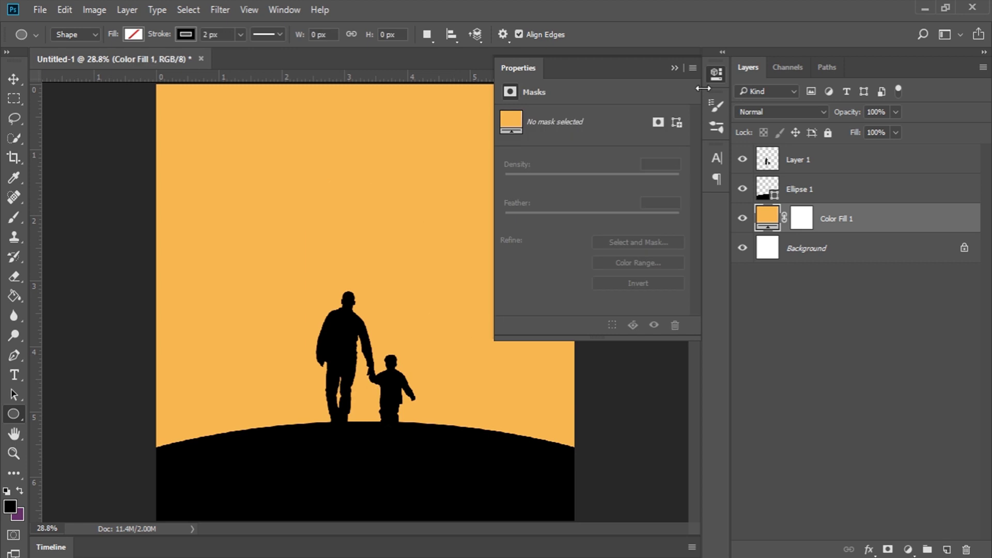
pyautogui.click(715, 72)
pyautogui.click(185, 34)
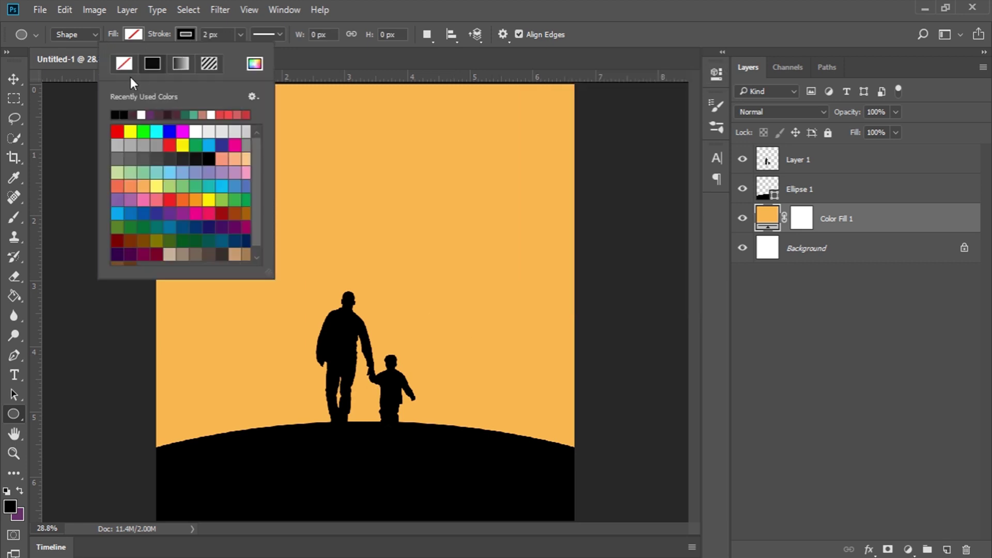
pyautogui.click(132, 34)
pyautogui.click(64, 115)
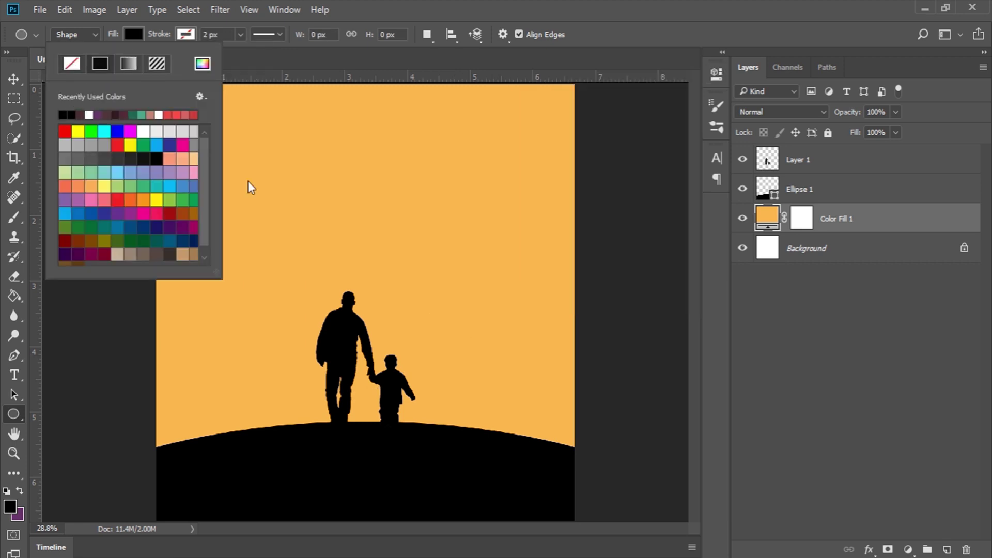
# - Create an exact 100 x 100 px black circle
pyautogui.moveTo(320, 221); pyautogui.dragTo(459, 415)
pyautogui.hotkey('ctrl', 'z')
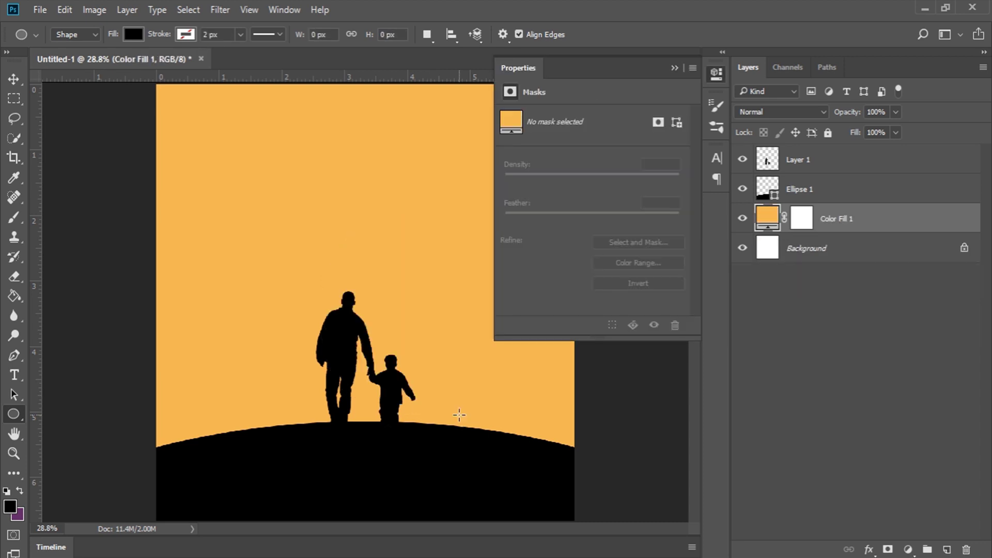
pyautogui.click(319, 300)
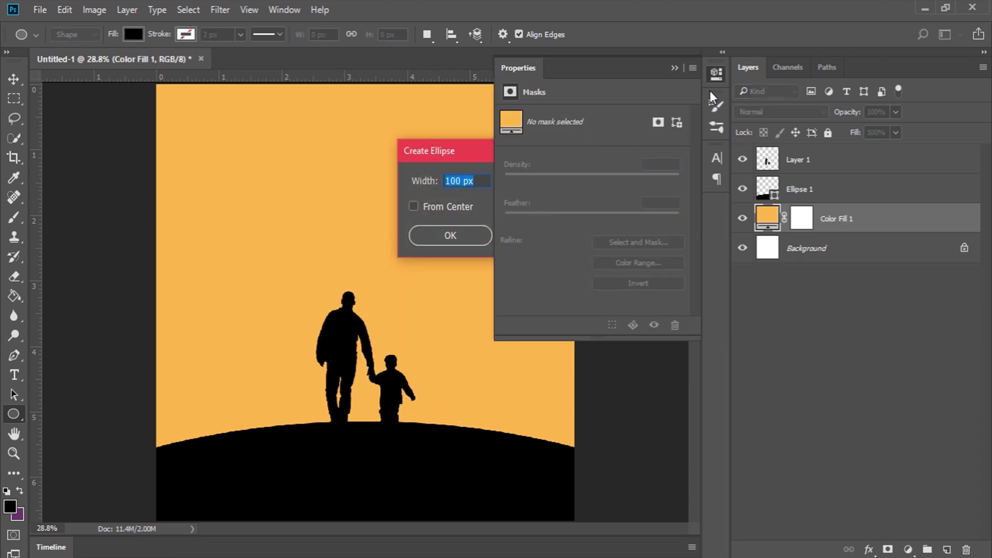
pyautogui.click(716, 73)
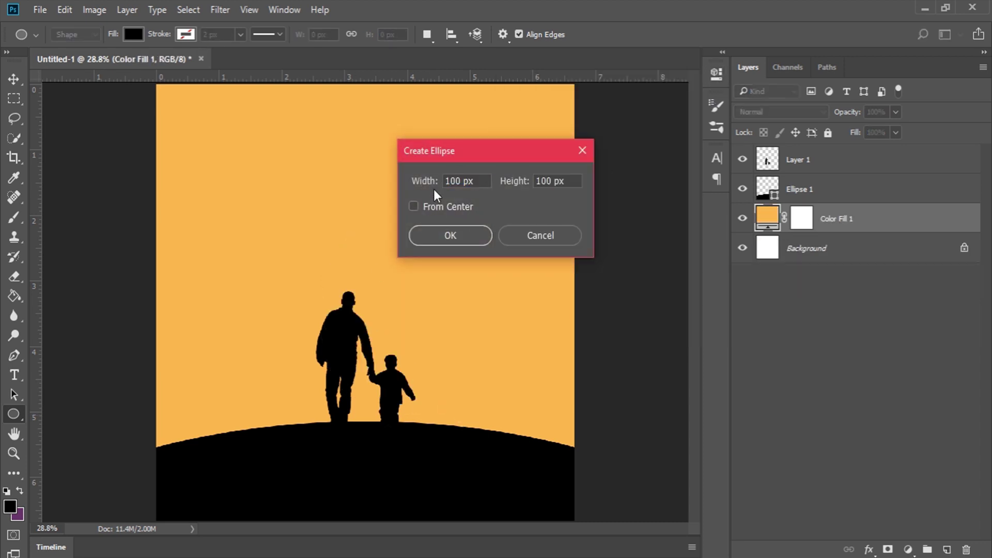
pyautogui.click(456, 235)
pyautogui.click(715, 75)
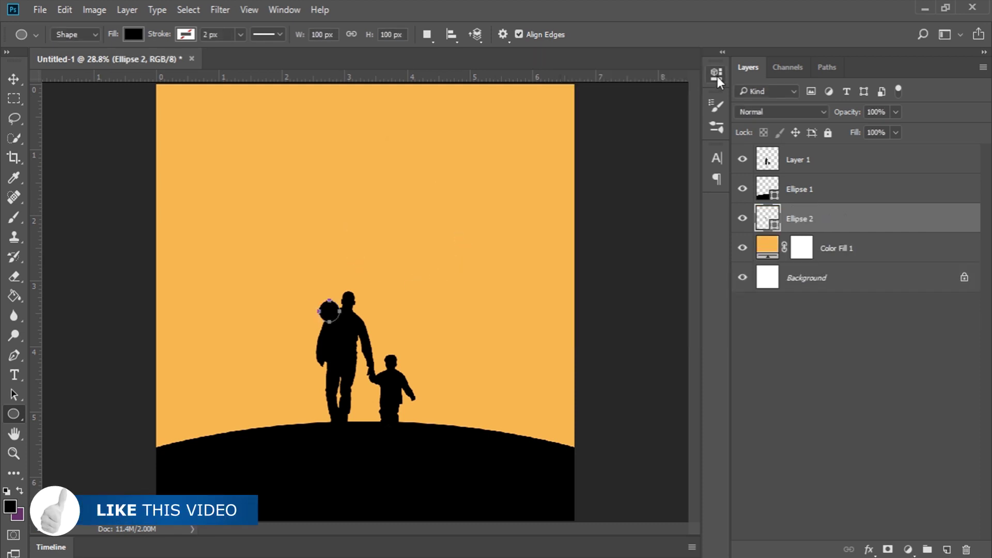
# - Scale the circle up around its centre and place it in the middle above the hill
pyautogui.press('v')
pyautogui.hotkey('ctrl', 't')
pyautogui.moveTo(339, 300); pyautogui.dragTo(470, 203)
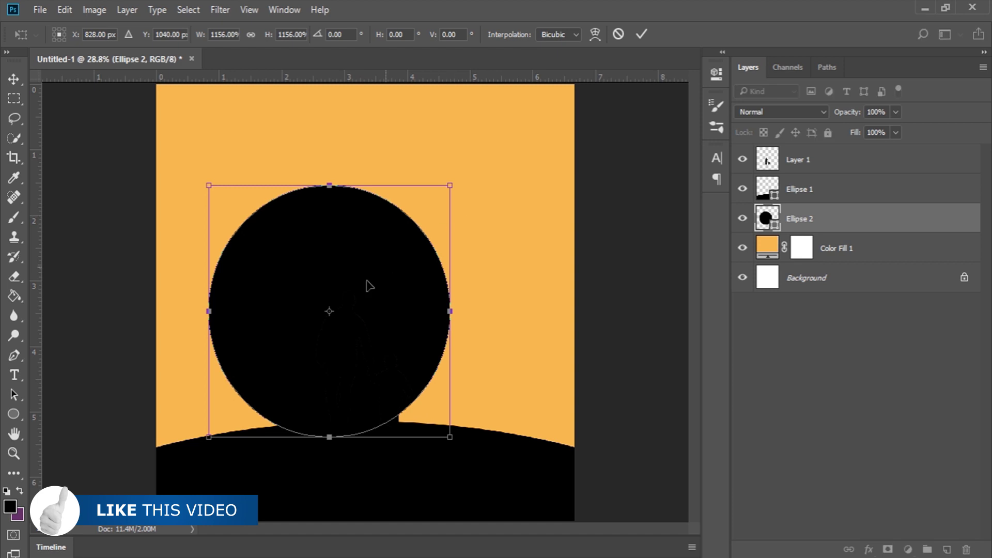
pyautogui.moveTo(368, 284); pyautogui.dragTo(396, 325)
# - Apply the circle's transform and colour Ellipse 2 bright yellow (ffea00)
pyautogui.click(642, 35)
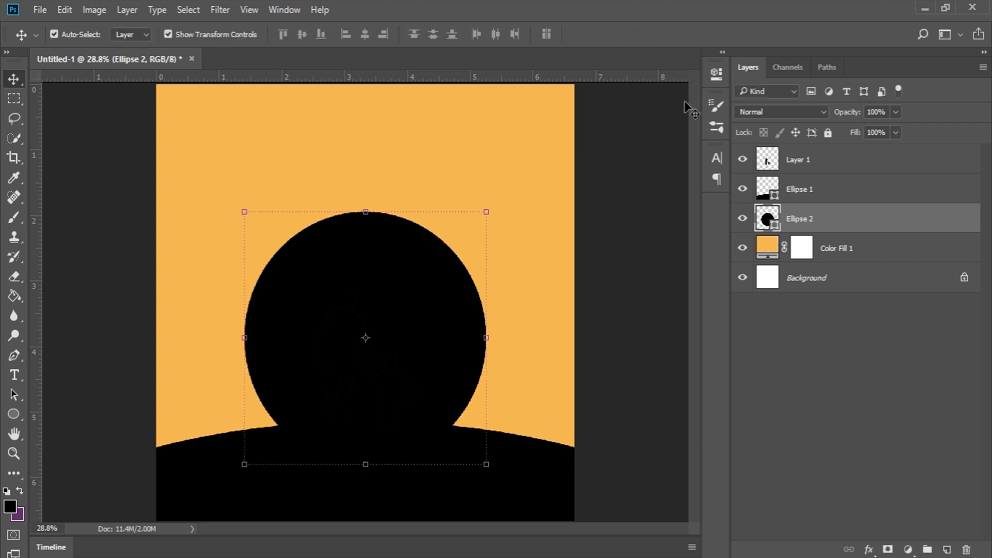
pyautogui.doubleClick(767, 217)
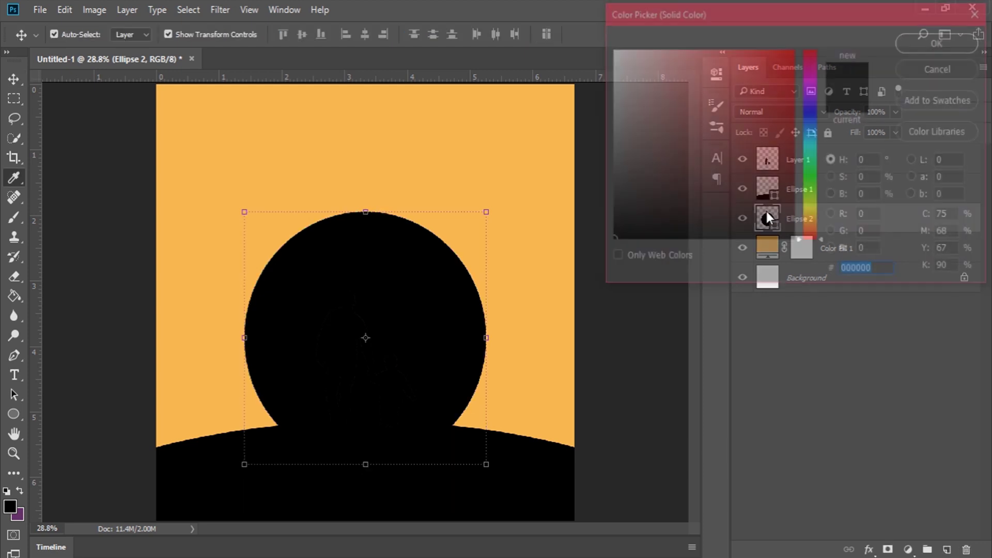
pyautogui.moveTo(624, 85); pyautogui.dragTo(555, 2)
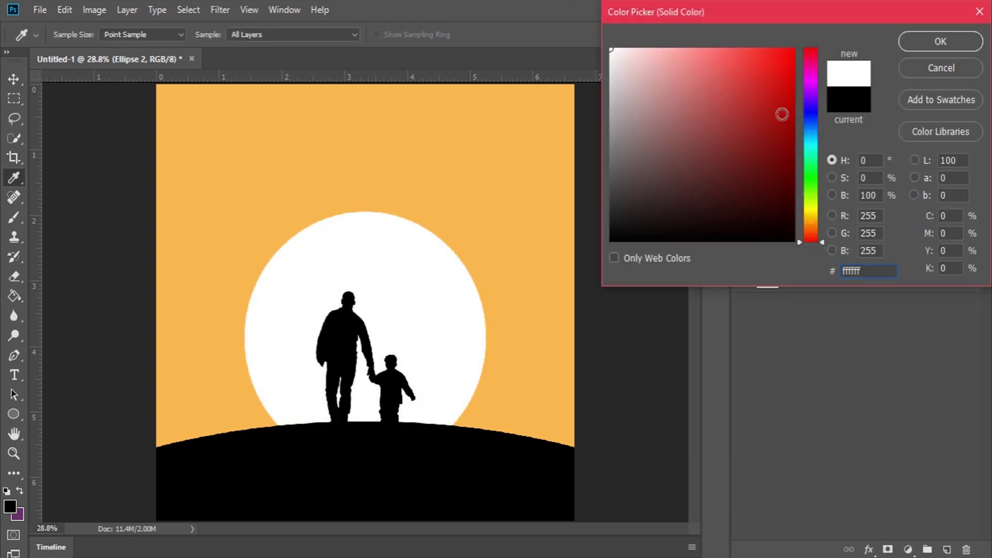
pyautogui.click(935, 44)
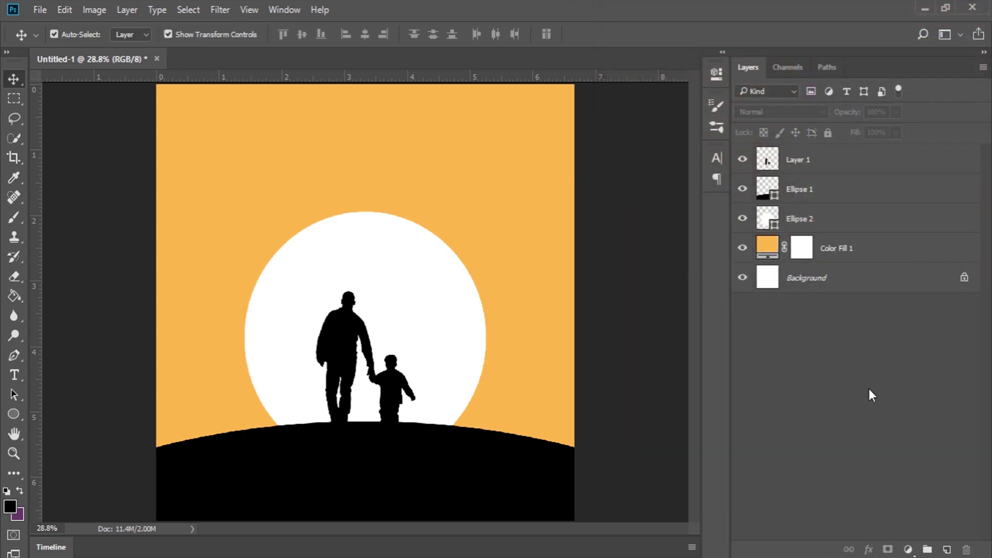
pyautogui.doubleClick(766, 218)
pyautogui.click(811, 213)
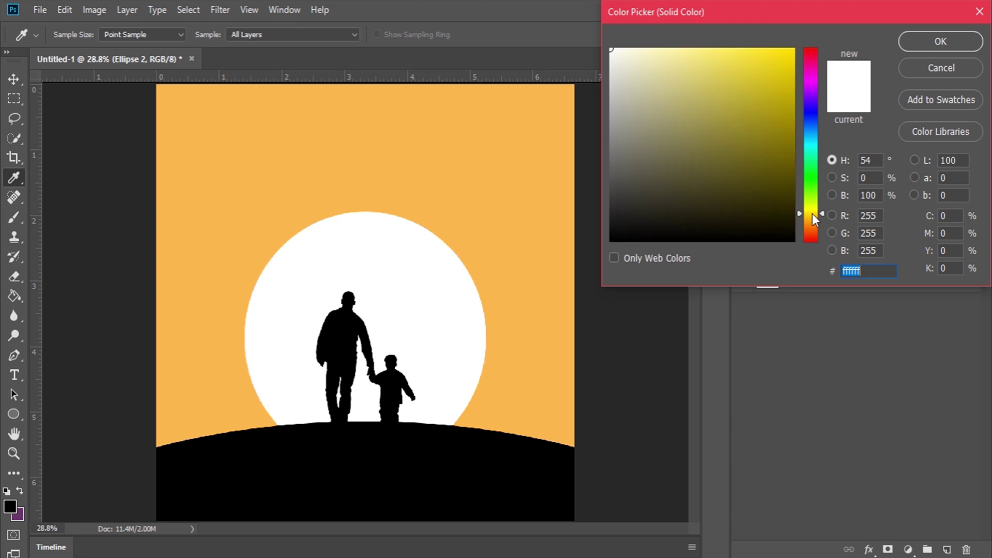
pyautogui.click(812, 212)
pyautogui.moveTo(749, 96); pyautogui.dragTo(820, 23)
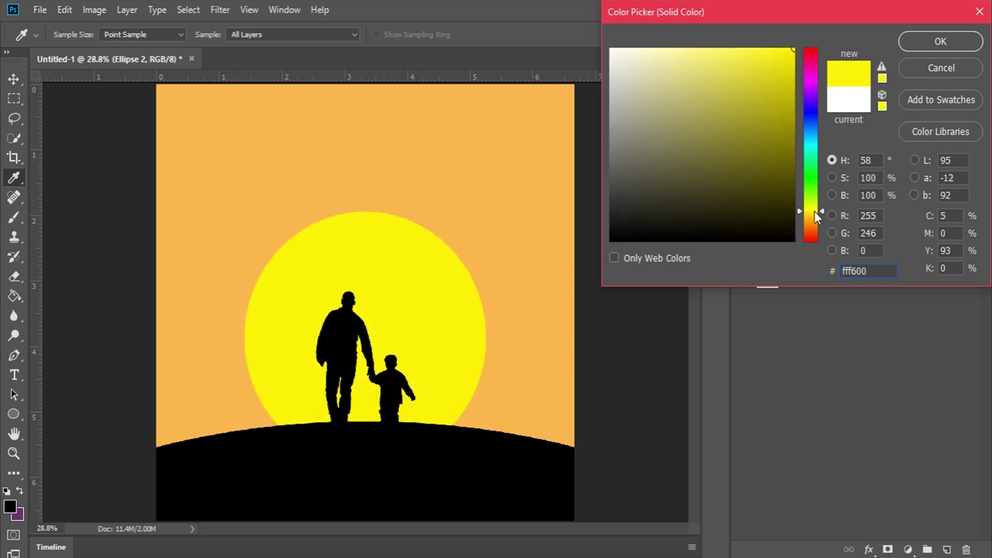
pyautogui.moveTo(814, 212); pyautogui.dragTo(812, 213)
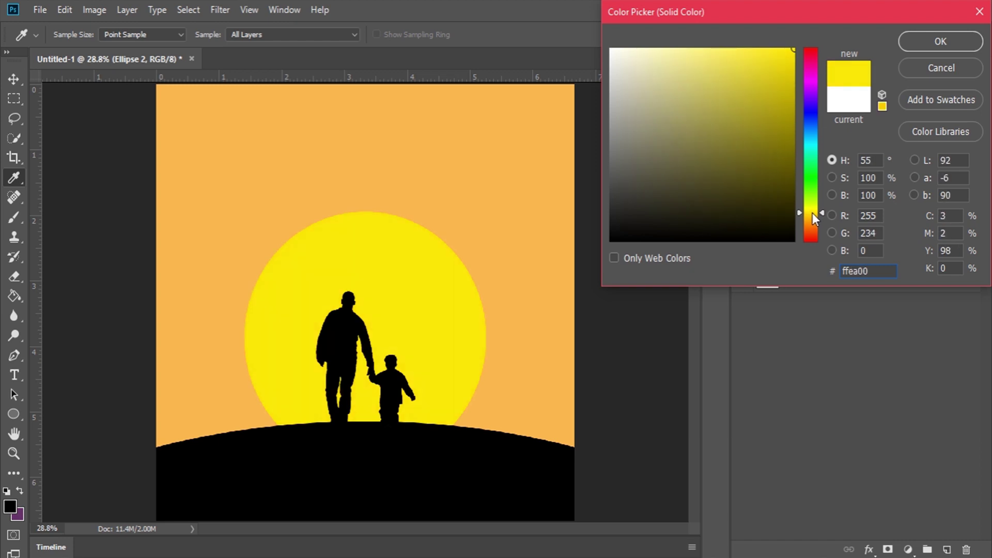
pyautogui.click(920, 35)
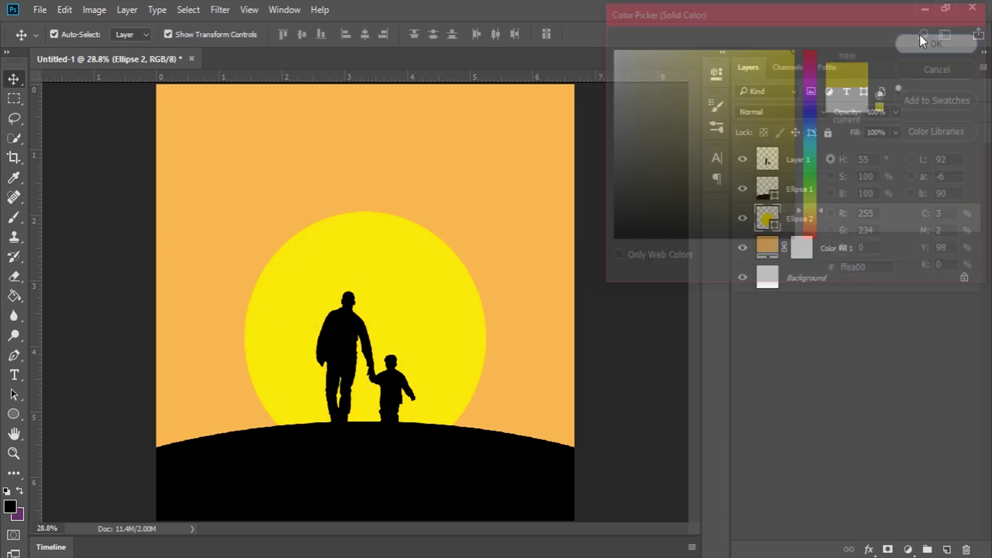
# - Change the Color Fill 1 background colour to white (ffffff)
pyautogui.click(775, 250)
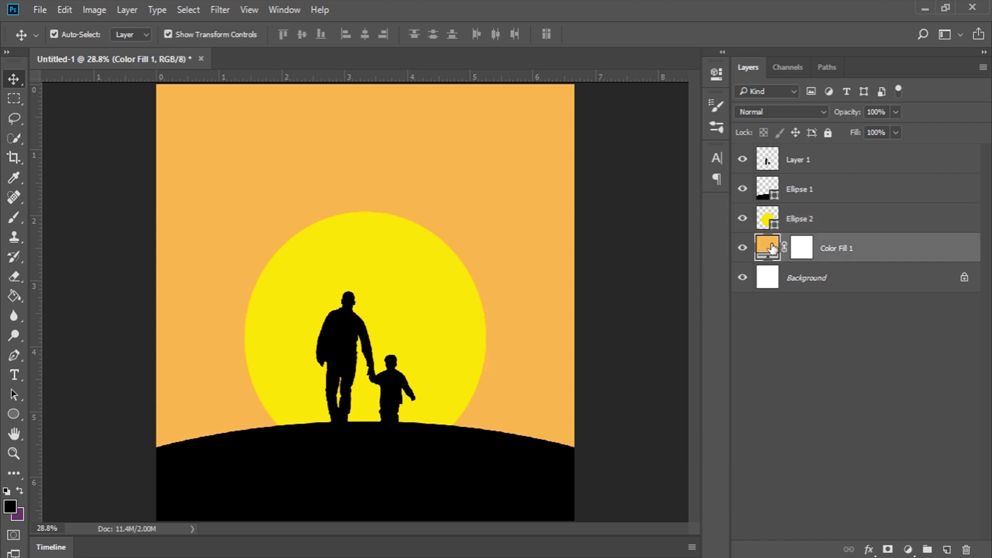
pyautogui.doubleClick(769, 249)
pyautogui.moveTo(651, 104); pyautogui.dragTo(558, 14)
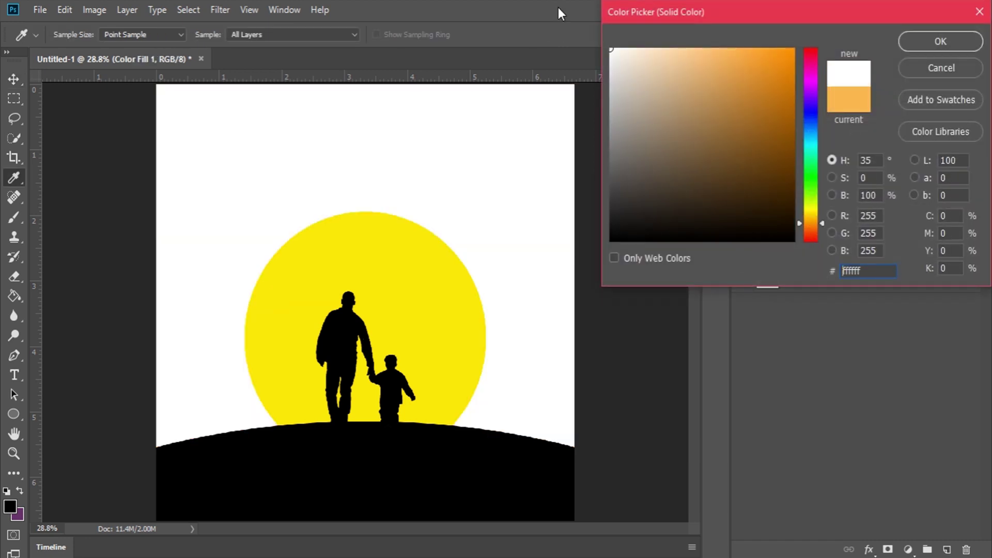
pyautogui.click(613, 63)
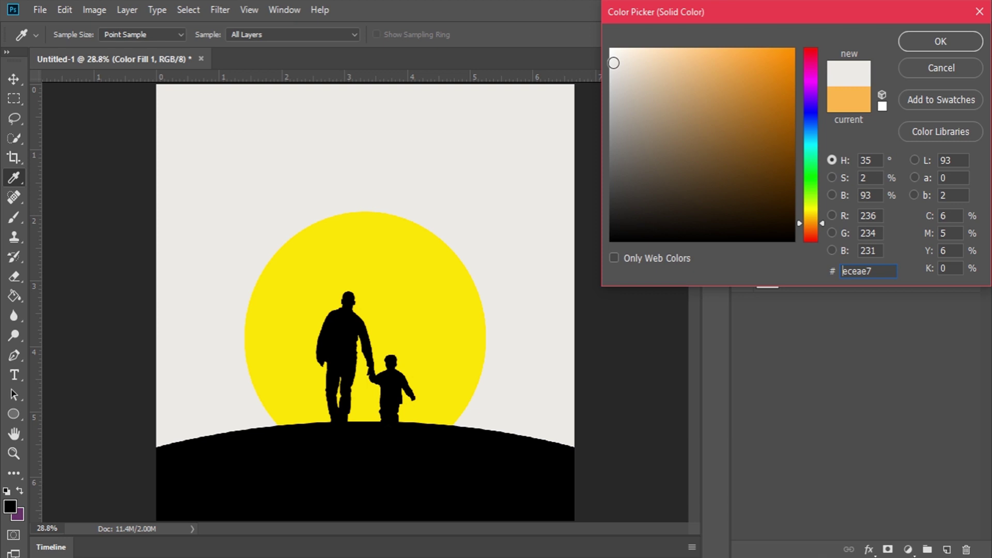
pyautogui.moveTo(613, 63)
pyautogui.mouseDown()
pyautogui.moveTo(662, 48)
pyautogui.moveTo(594, 43)
pyautogui.mouseUp()
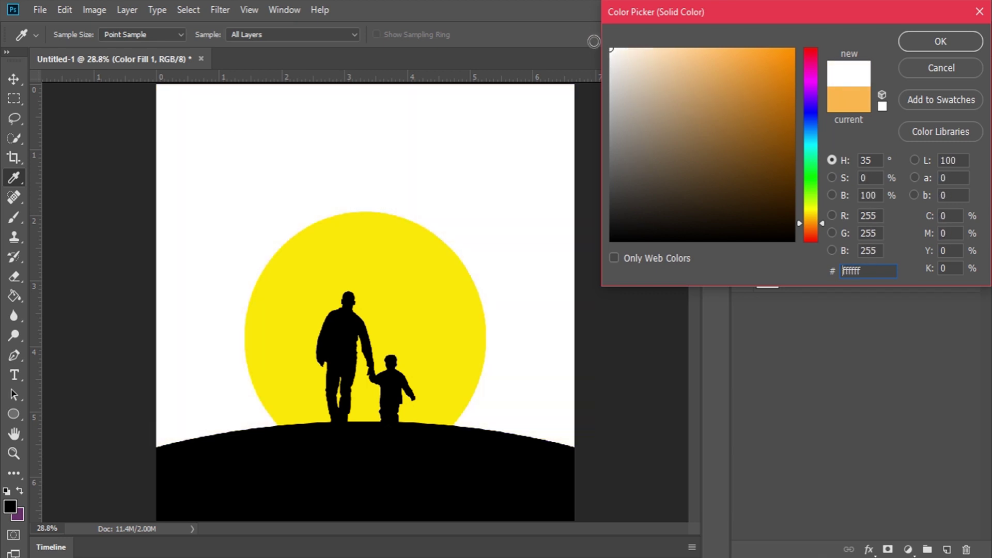
pyautogui.click(929, 34)
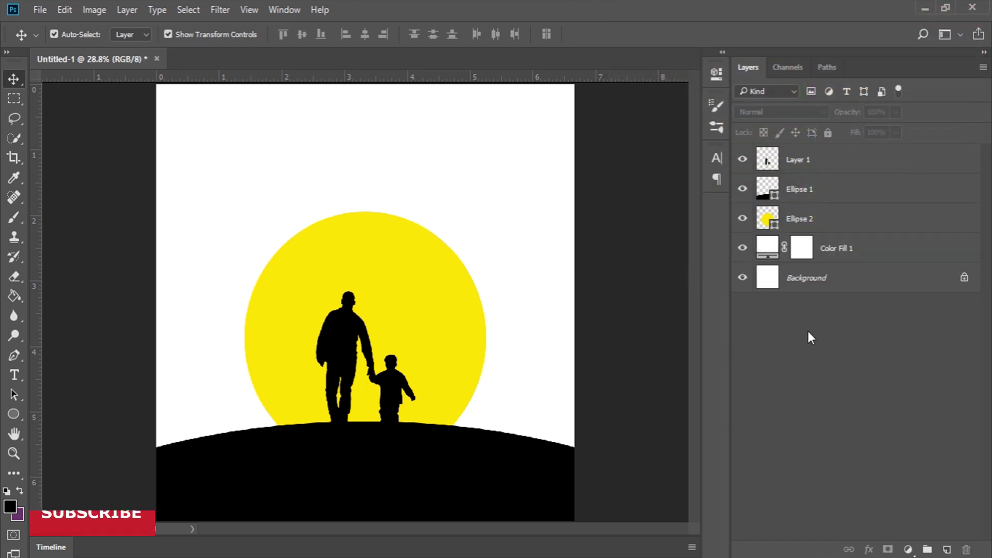
# - Shrink the yellow sun to about 92% and duplicate it
pyautogui.click(833, 222)
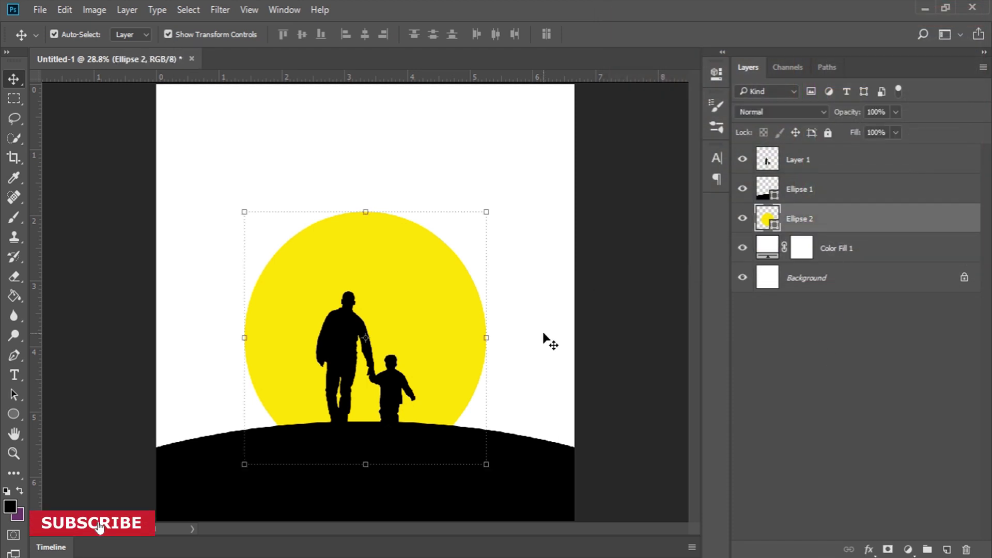
pyautogui.moveTo(481, 217); pyautogui.dragTo(478, 223)
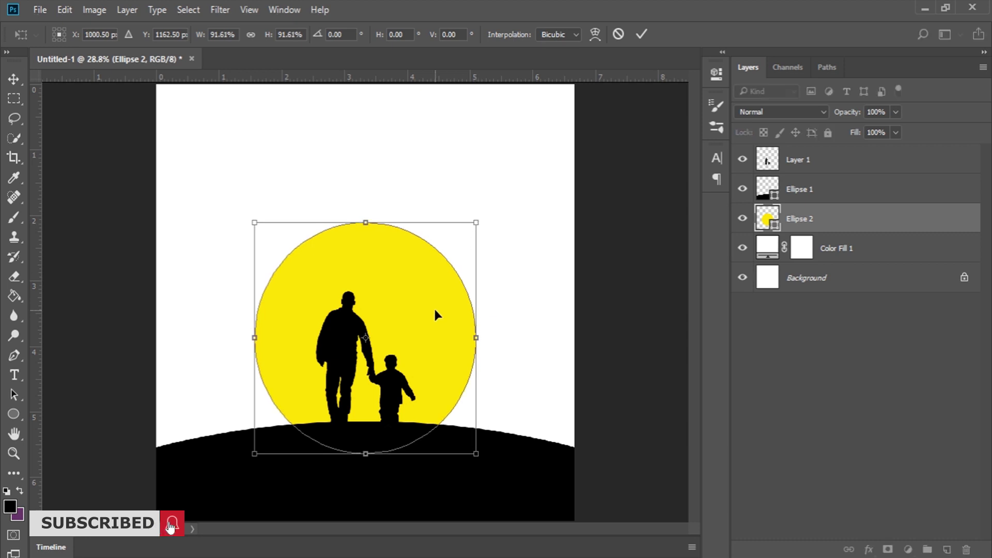
pyautogui.click(643, 32)
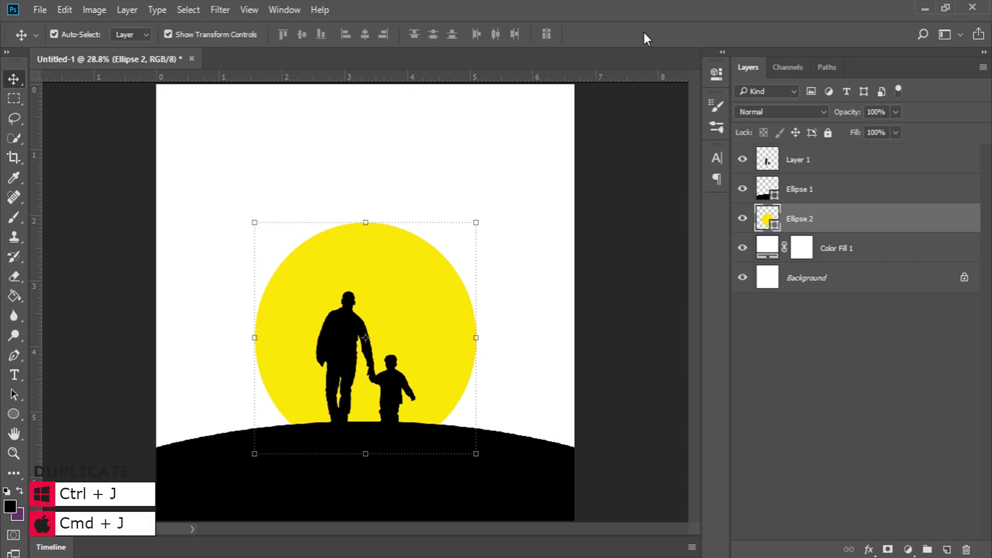
pyautogui.hotkey('ctrl', 'j')
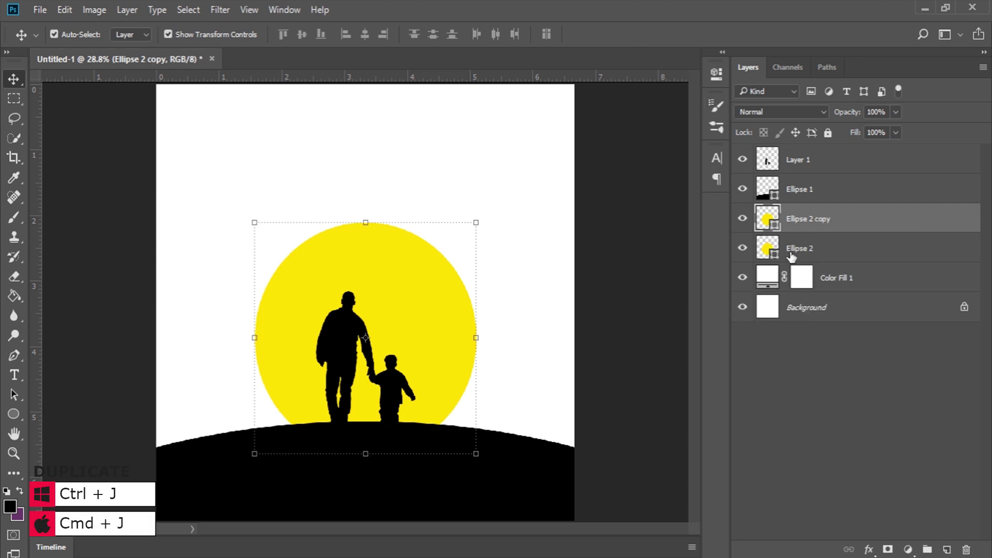
# - Enlarge the original Ellipse 2 into an outer ring at 50% opacity
pyautogui.click(800, 250)
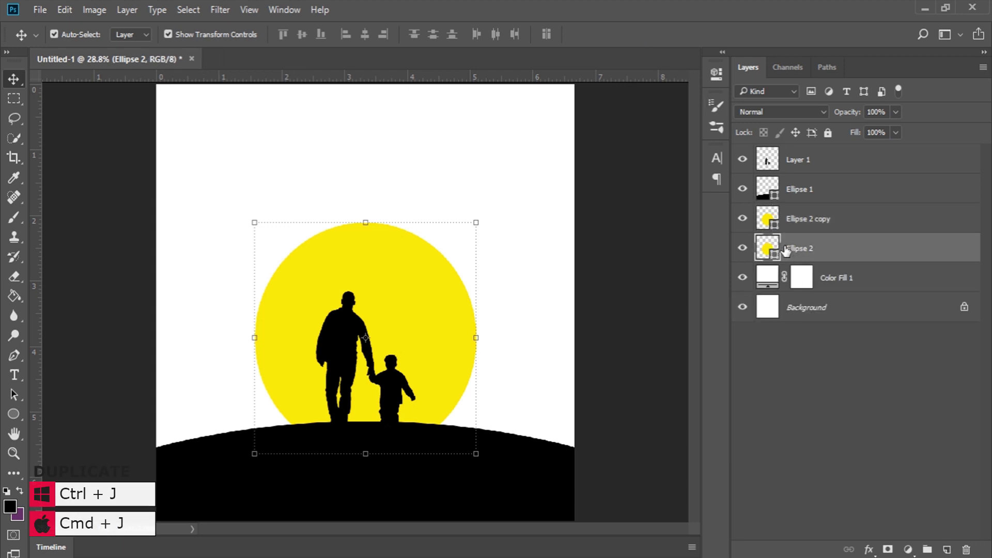
pyautogui.moveTo(475, 222); pyautogui.dragTo(492, 204)
pyautogui.click(641, 36)
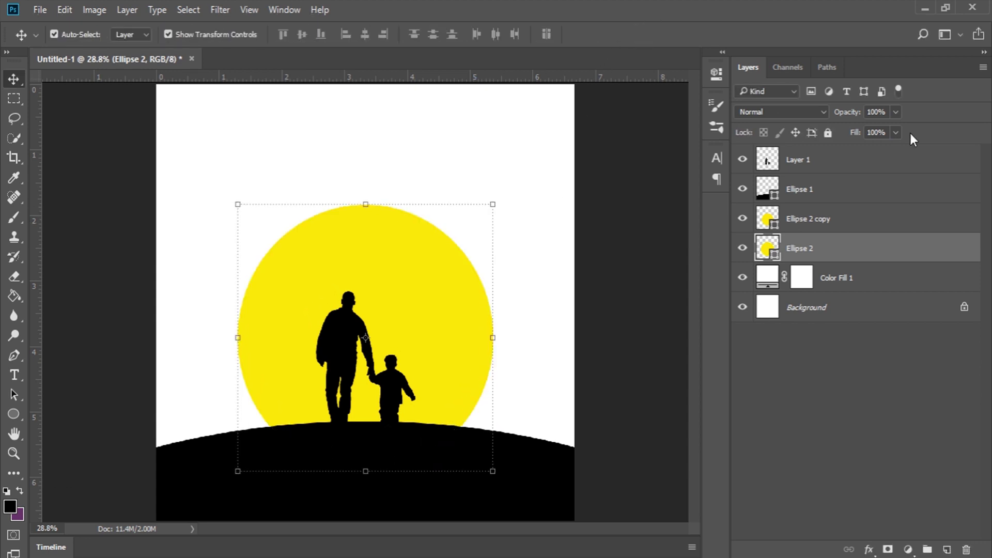
pyautogui.write('50')
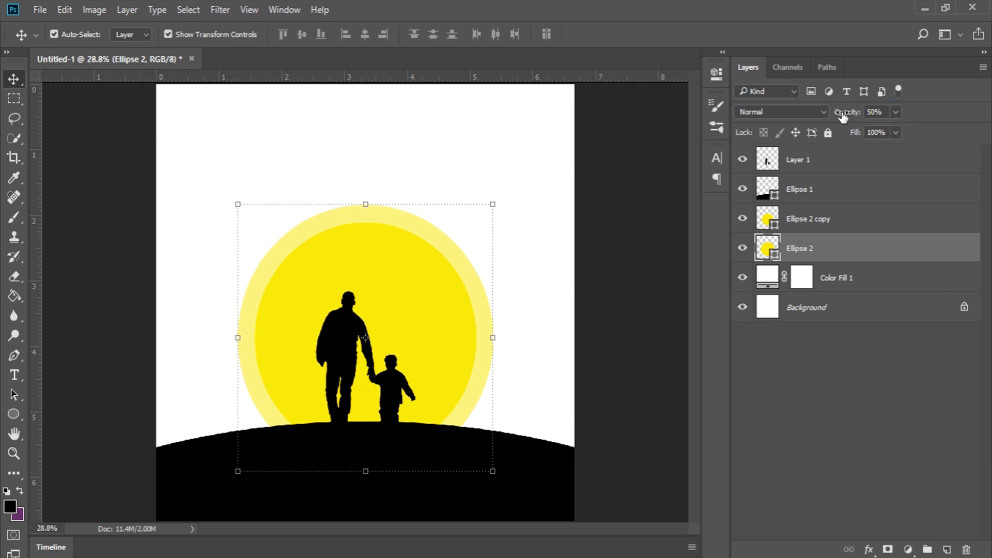
# - Duplicate the semi-transparent ring and enlarge Ellipse 2 again into a wider outer ring
pyautogui.hotkey('ctrl', 'j')
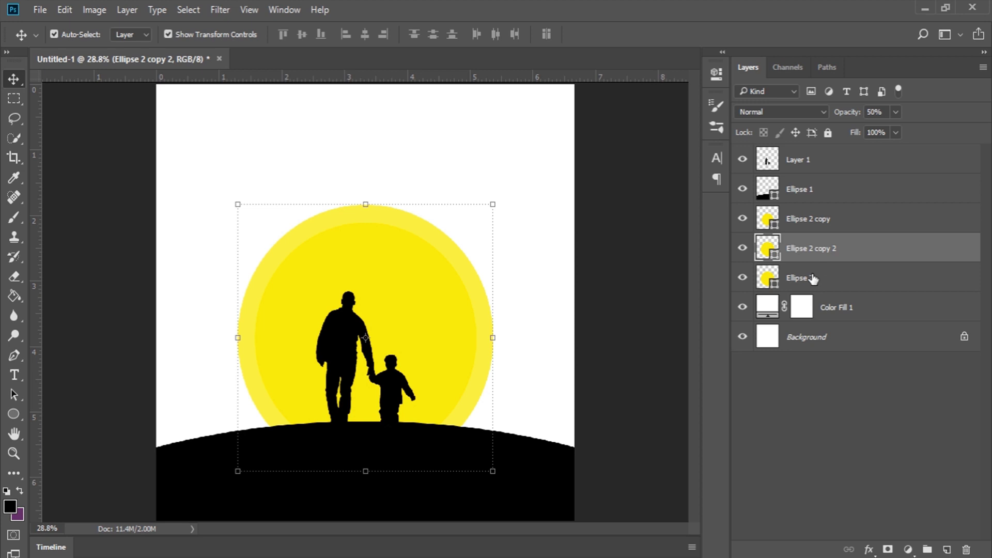
pyautogui.click(812, 279)
pyautogui.moveTo(497, 203); pyautogui.dragTo(517, 186)
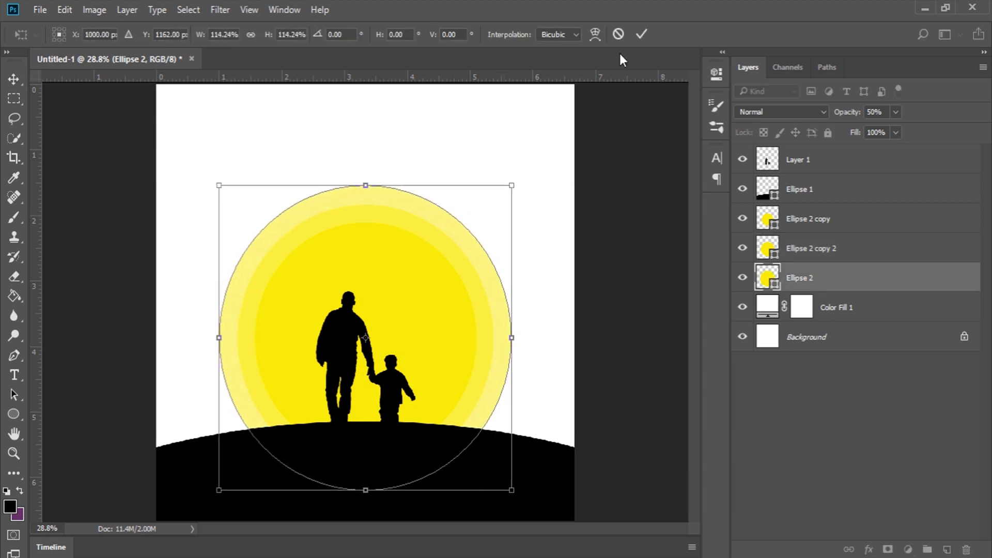
pyautogui.click(642, 34)
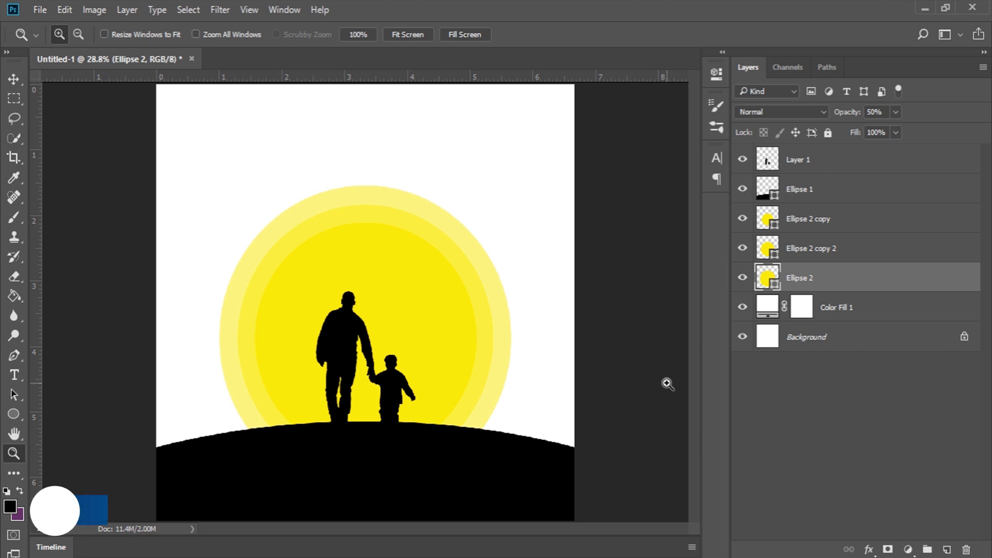
pyautogui.click(15, 376)
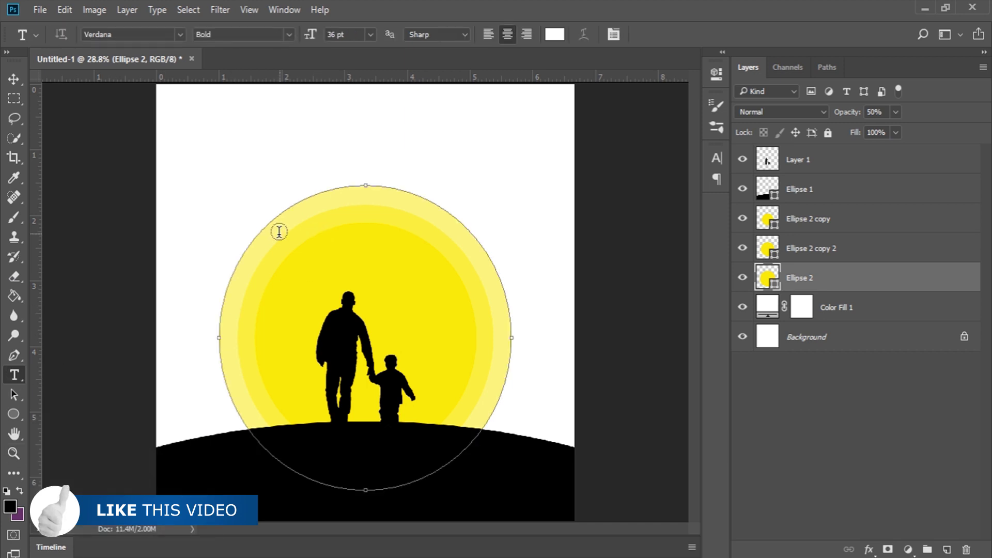
# - Type FATHER'S DAY along the sun's circular edge
pyautogui.click(22, 493)
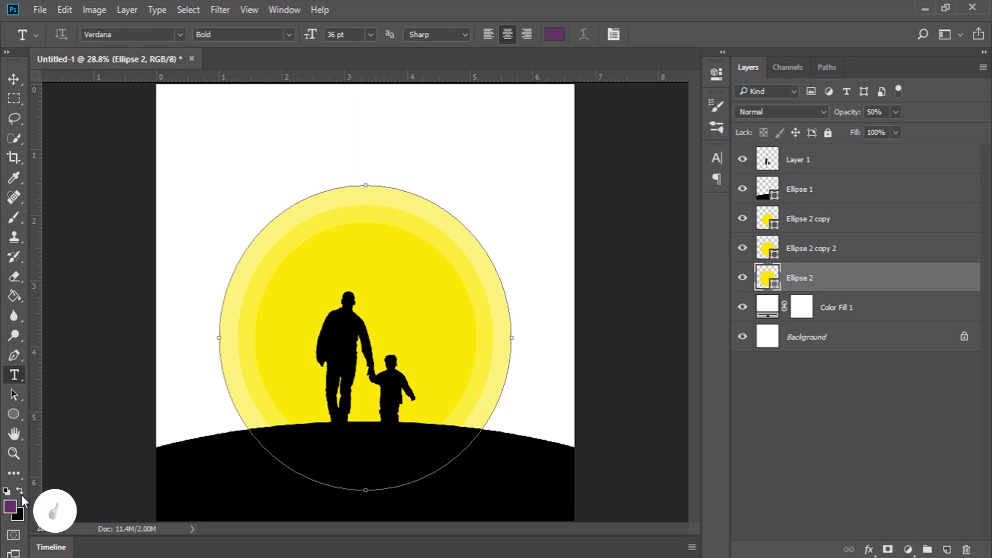
pyautogui.click(22, 493)
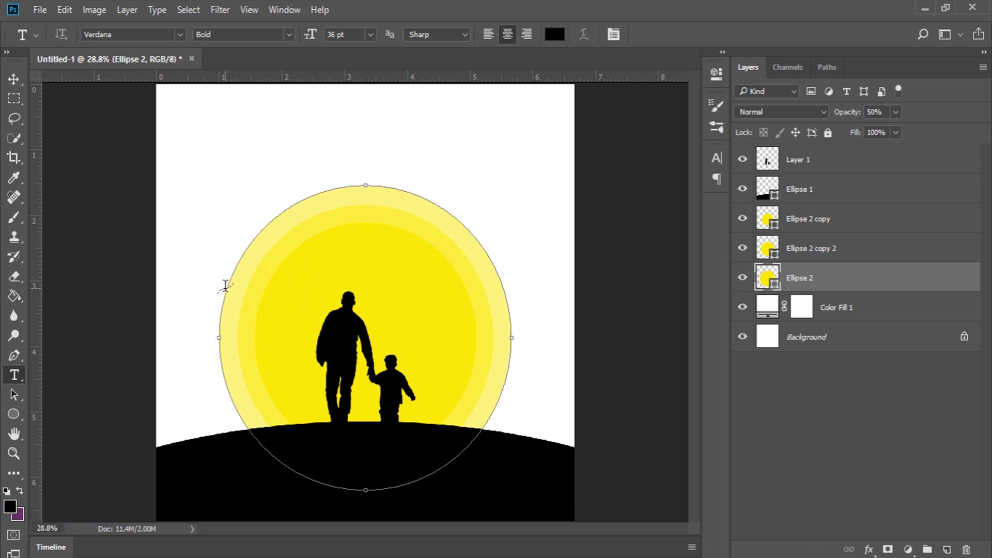
pyautogui.click(234, 271)
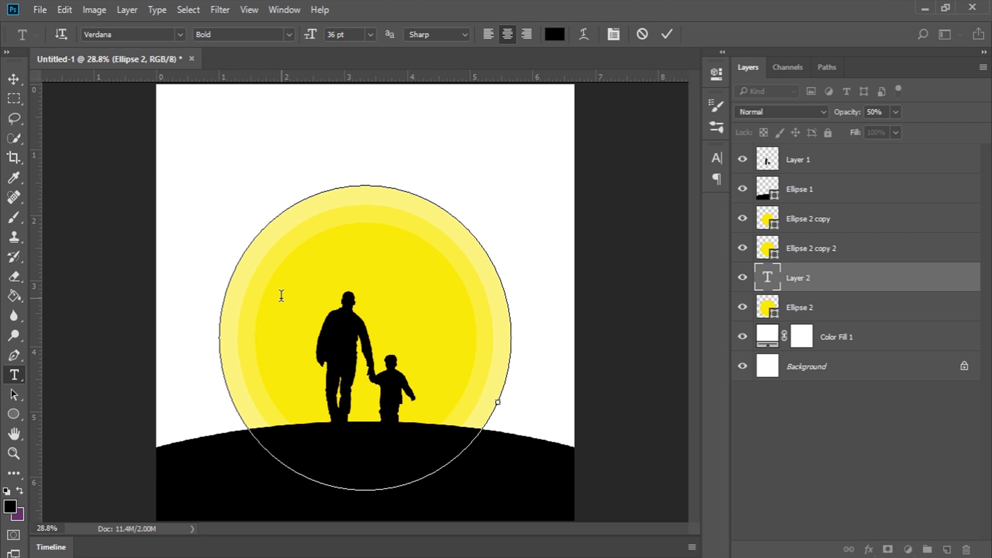
pyautogui.write('FATHER')
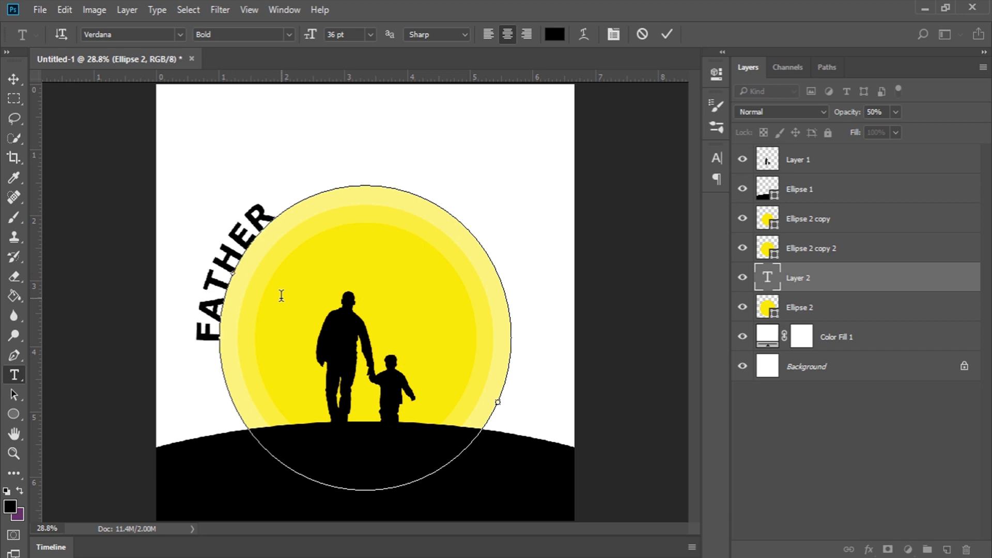
pyautogui.write("'S DAY")
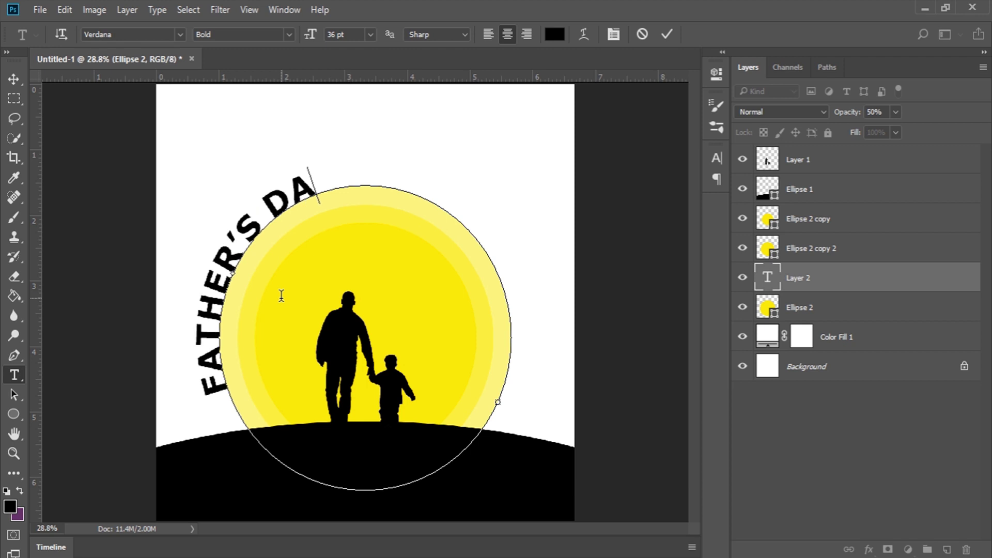
pyautogui.click(668, 36)
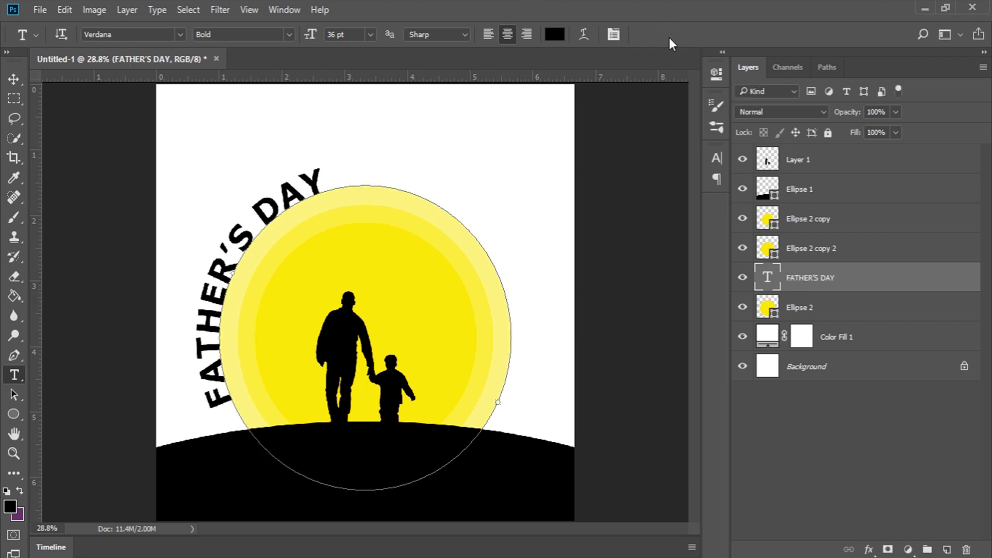
# - Rotate and position the arced FATHER'S DAY text over the top of the sun
pyautogui.click(13, 81)
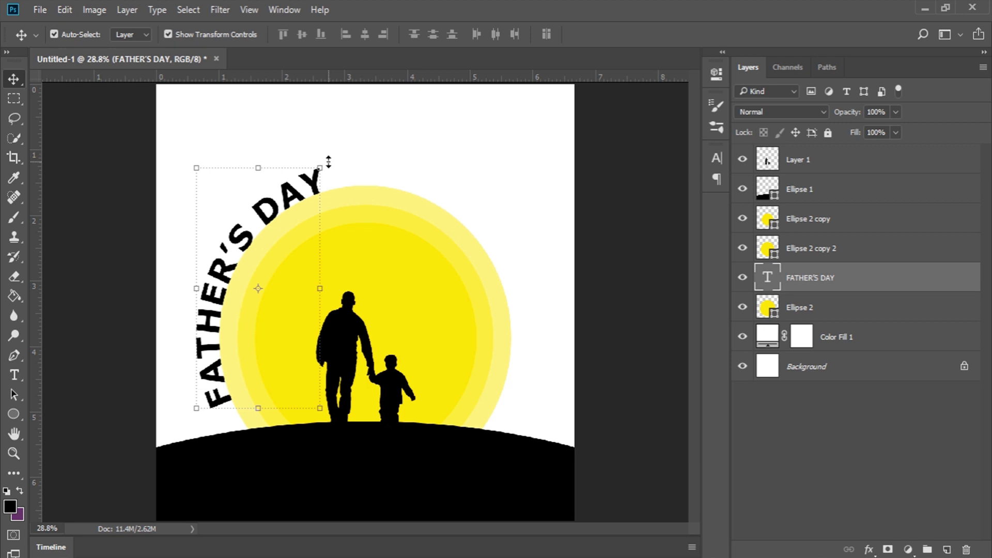
pyautogui.hotkey('ctrl', 't')
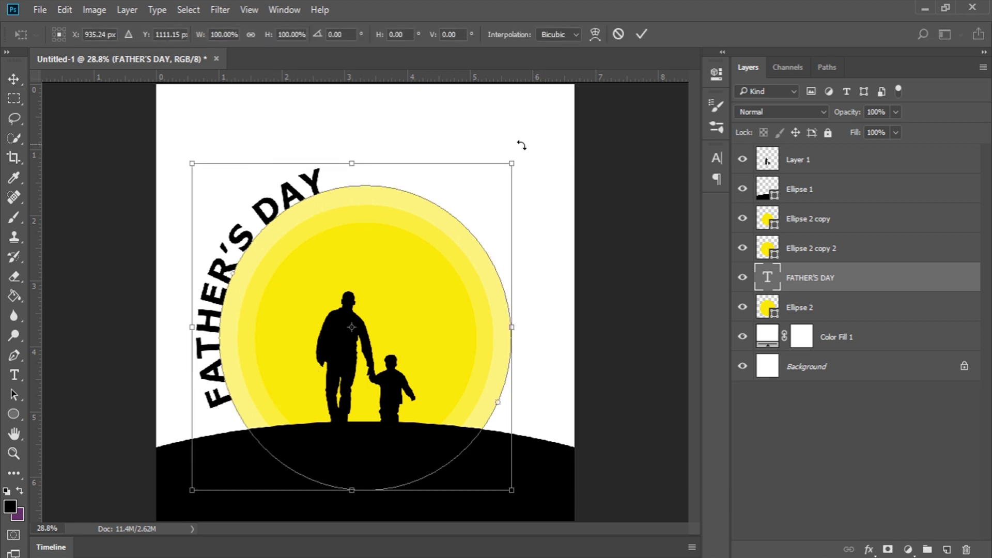
pyautogui.moveTo(521, 145); pyautogui.dragTo(587, 435)
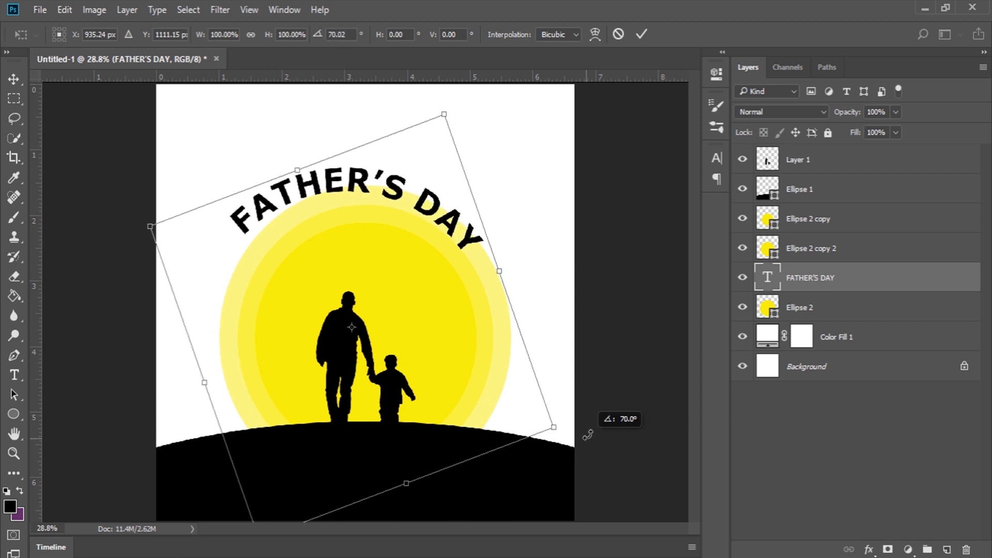
pyautogui.click(641, 34)
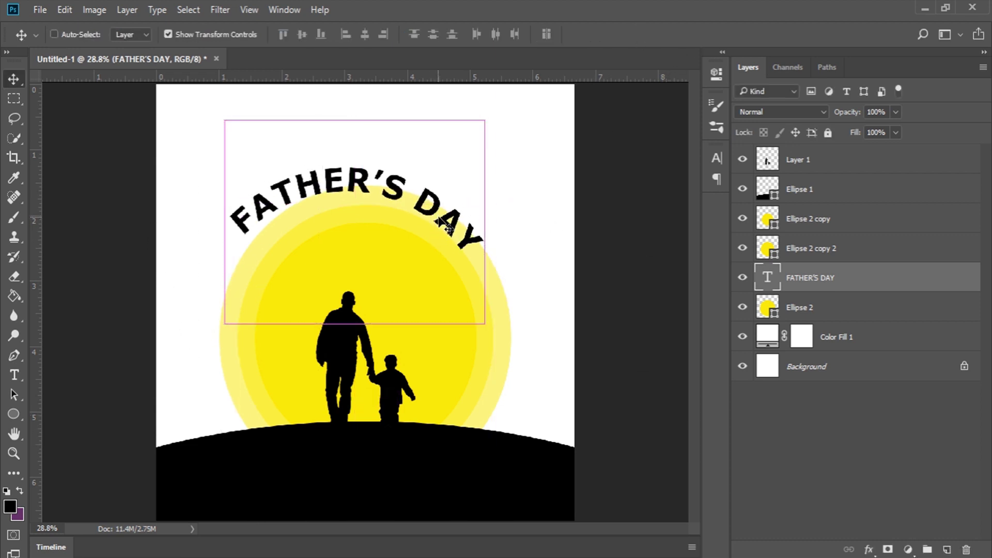
pyautogui.moveTo(442, 222); pyautogui.dragTo(455, 209)
pyautogui.hotkey('ctrl', 't')
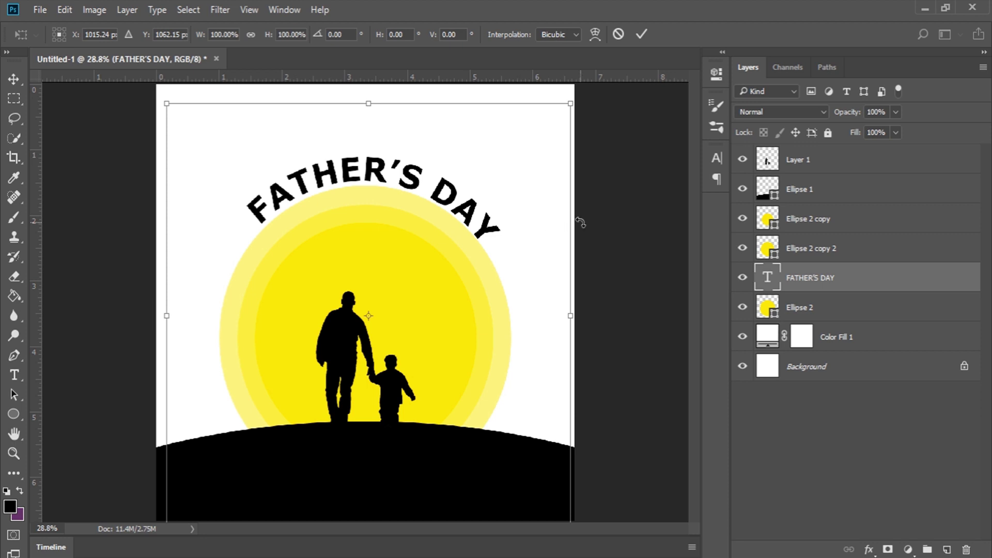
pyautogui.moveTo(582, 223); pyautogui.dragTo(583, 208)
pyautogui.click(641, 36)
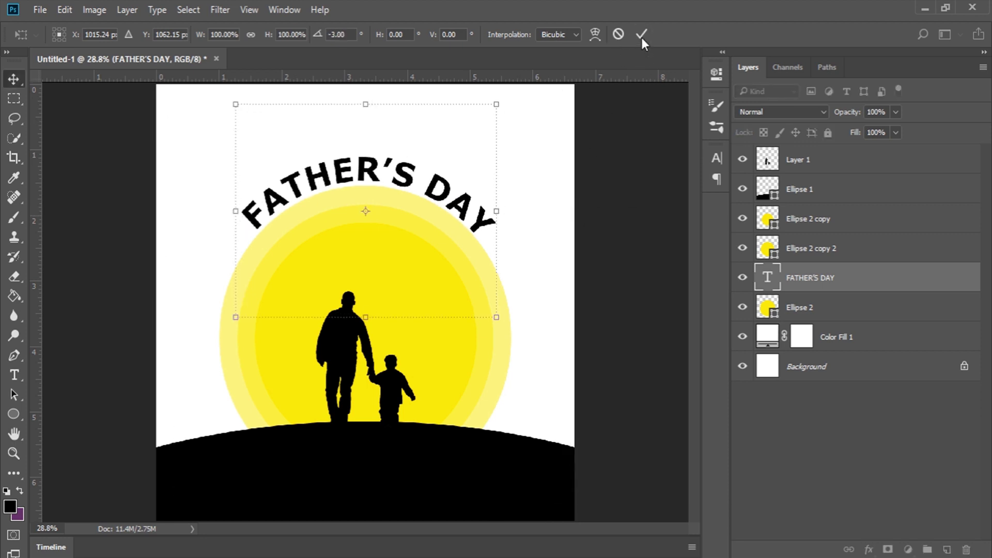
pyautogui.moveTo(417, 159); pyautogui.dragTo(417, 160)
# - Delete the FATHER'S DAY text layer and deselect the sun layer
pyautogui.press('Delete')
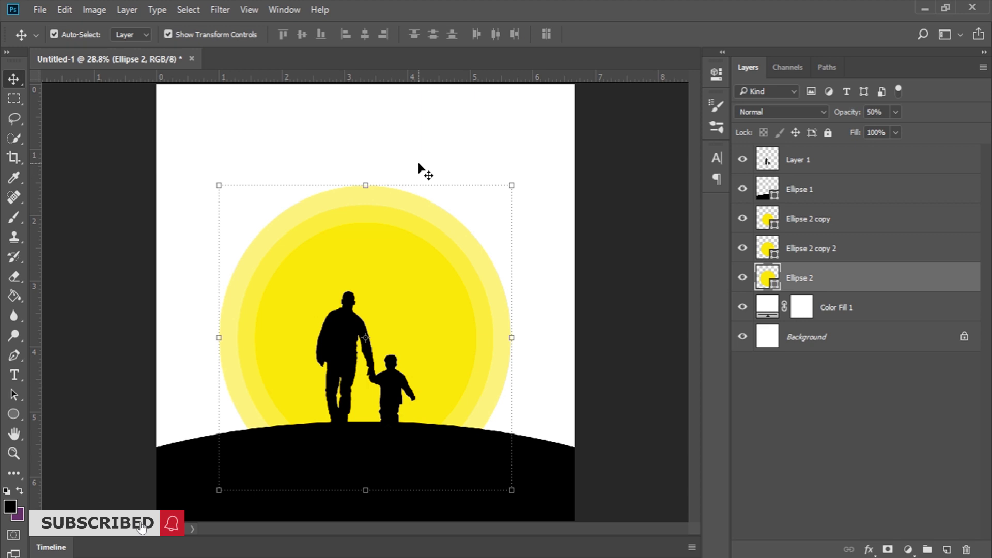
pyautogui.click(765, 388)
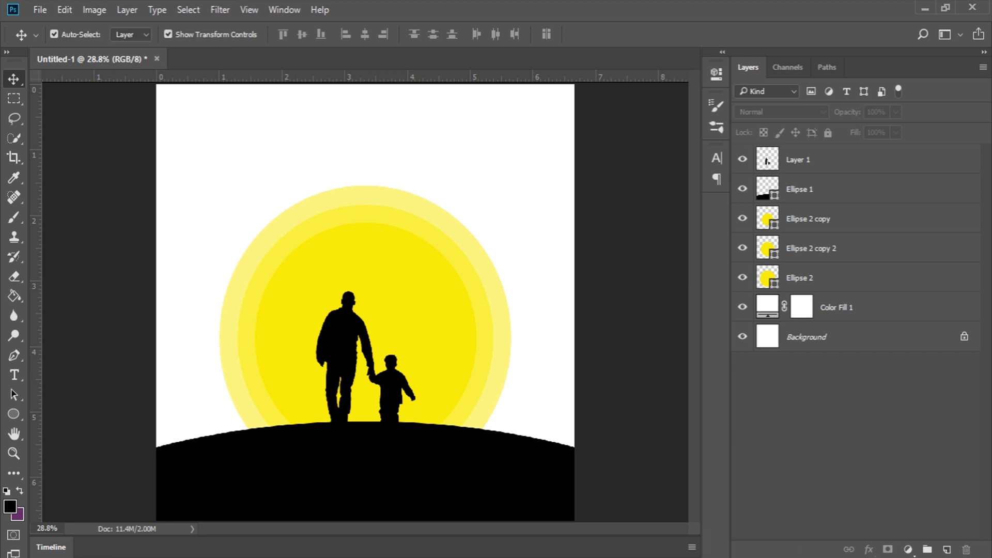
pyautogui.press('super+e')
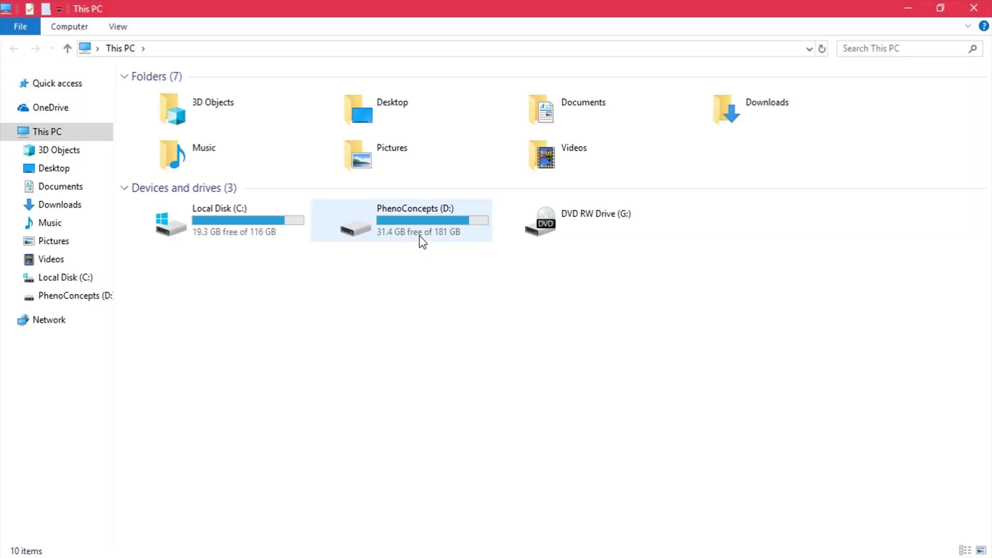
# - Browse to Pictures › Current and drag birds-flying-on-white.jpg onto Photoshop to open it
pyautogui.doubleClick(366, 160)
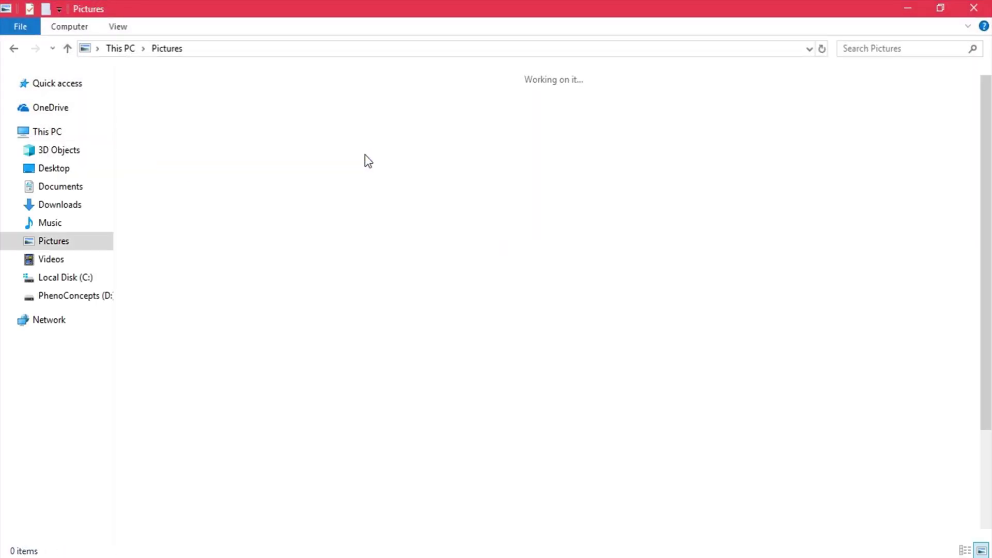
pyautogui.scroll(-2, 809, 272)
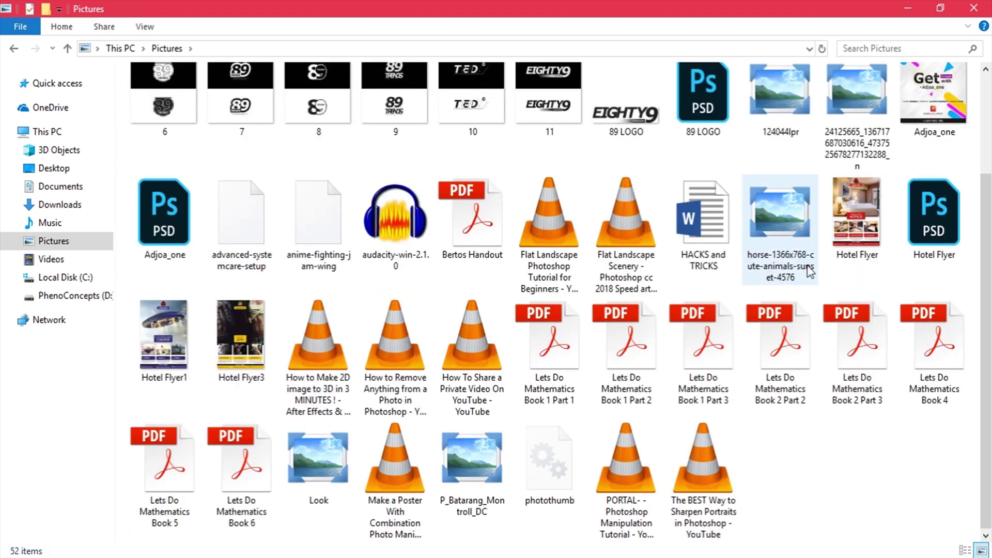
pyautogui.press('F5')
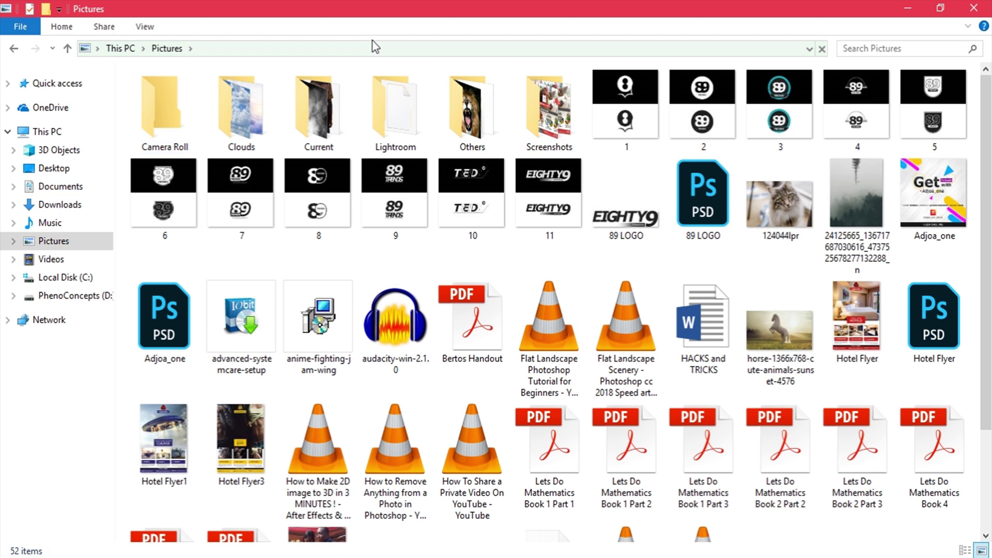
pyautogui.doubleClick(321, 117)
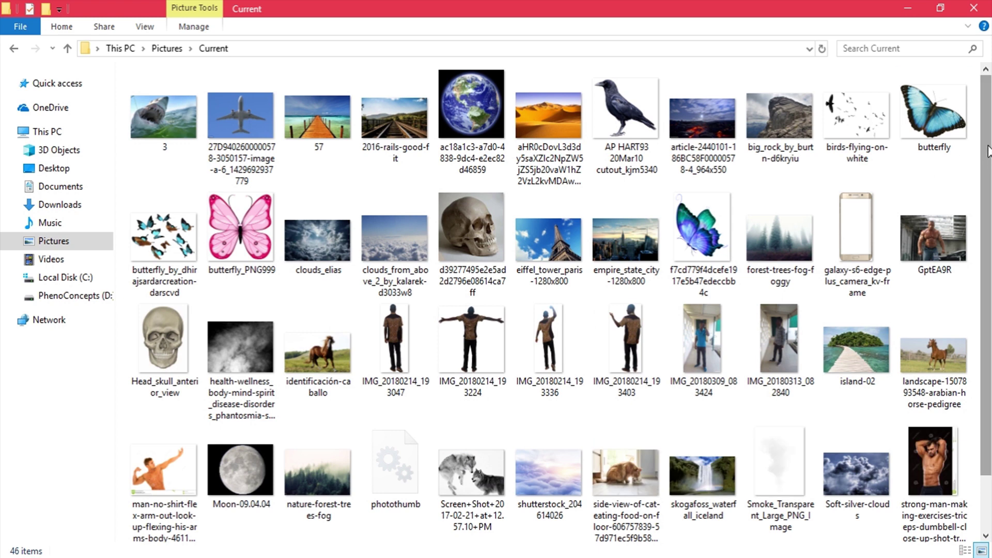
pyautogui.click(830, 109)
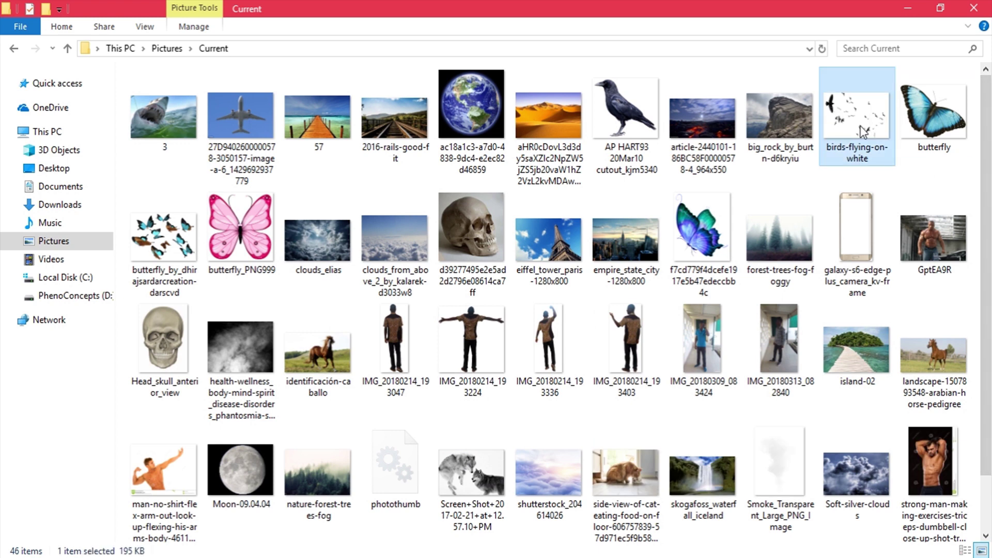
pyautogui.scroll(-2, 983, 248)
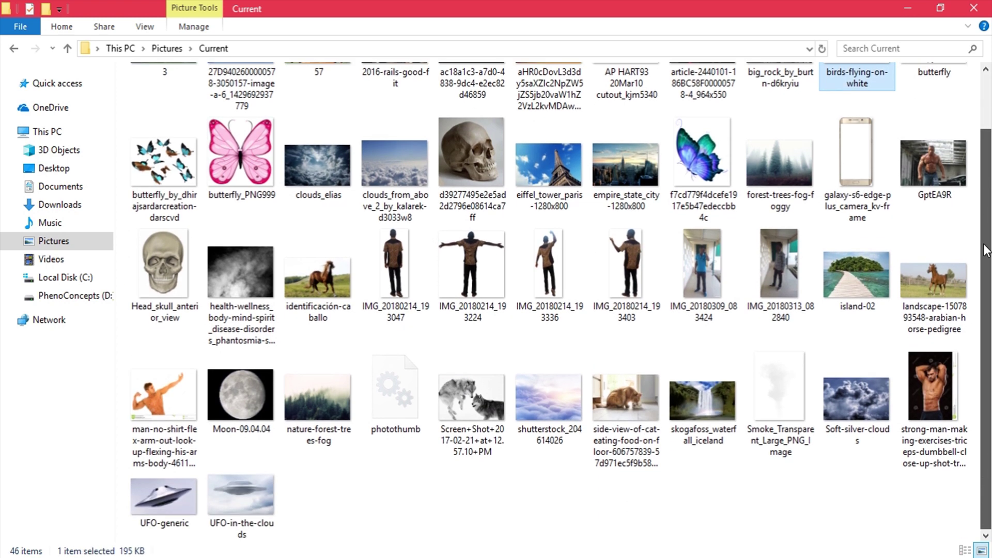
pyautogui.scroll(2, 983, 247)
pyautogui.moveTo(837, 136); pyautogui.dragTo(351, 54)
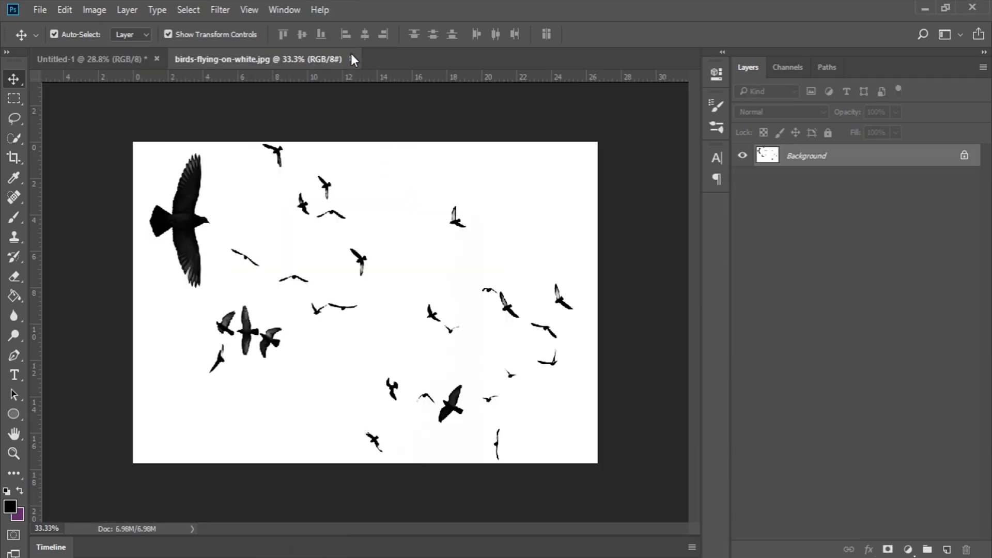
# - Zoom in closely on the large bird in the birds photo
pyautogui.click(12, 453)
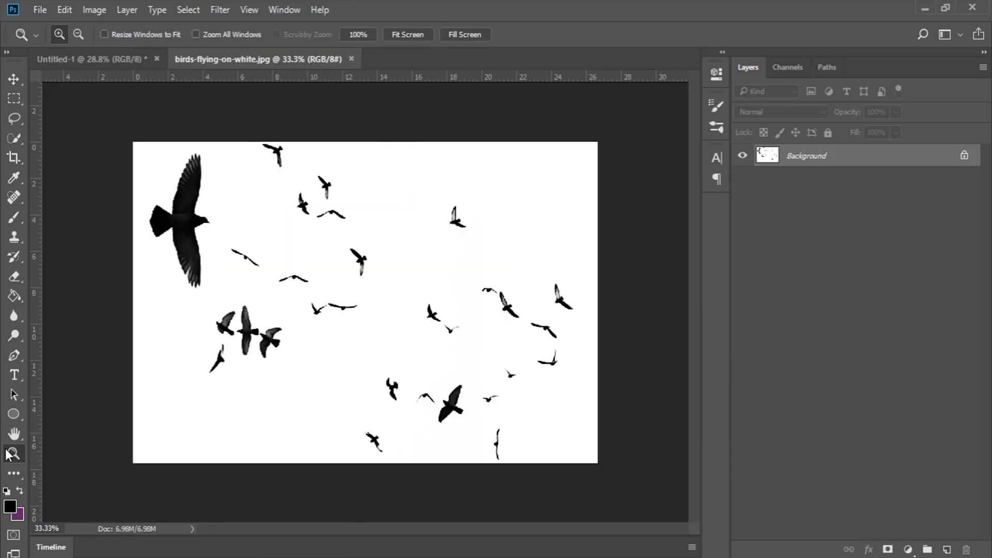
pyautogui.click(155, 227)
pyautogui.moveTo(540, 453); pyautogui.dragTo(638, 509)
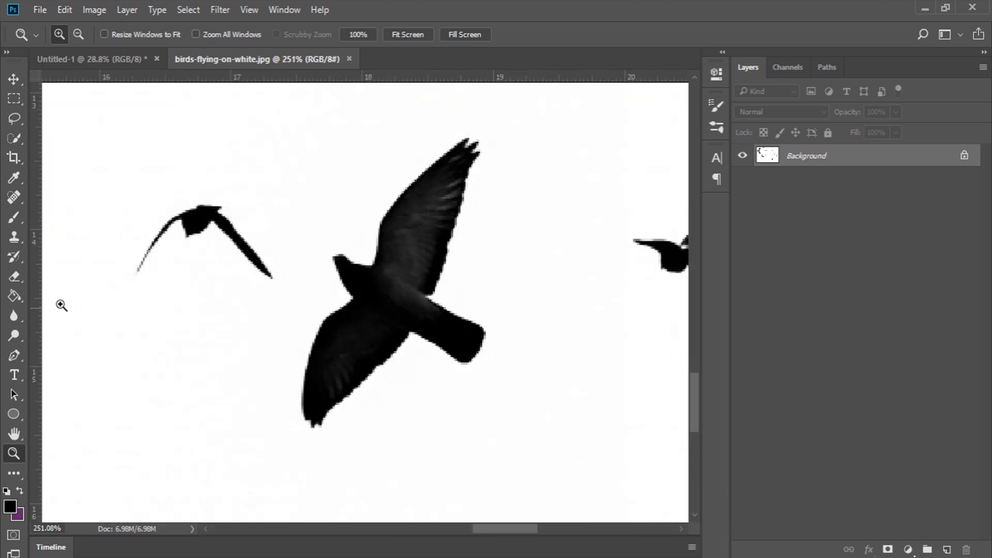
# - Quick-select the large bird, cut it to its own layer with Layer Via Cut, and reposition it
pyautogui.click(14, 138)
pyautogui.moveTo(427, 186)
pyautogui.mouseDown()
pyautogui.moveTo(411, 275)
pyautogui.moveTo(478, 129)
pyautogui.moveTo(425, 201)
pyautogui.mouseUp()
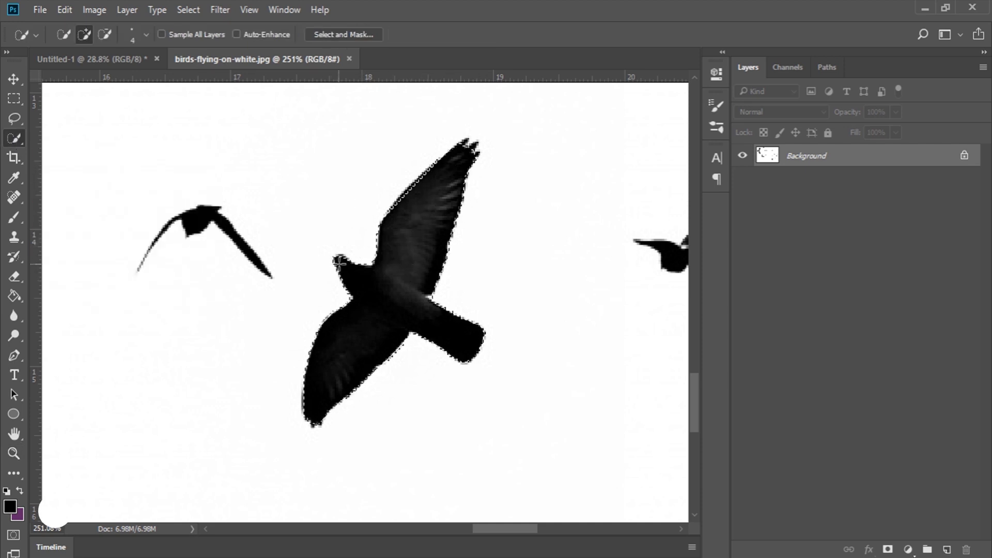
pyautogui.rightClick(411, 254)
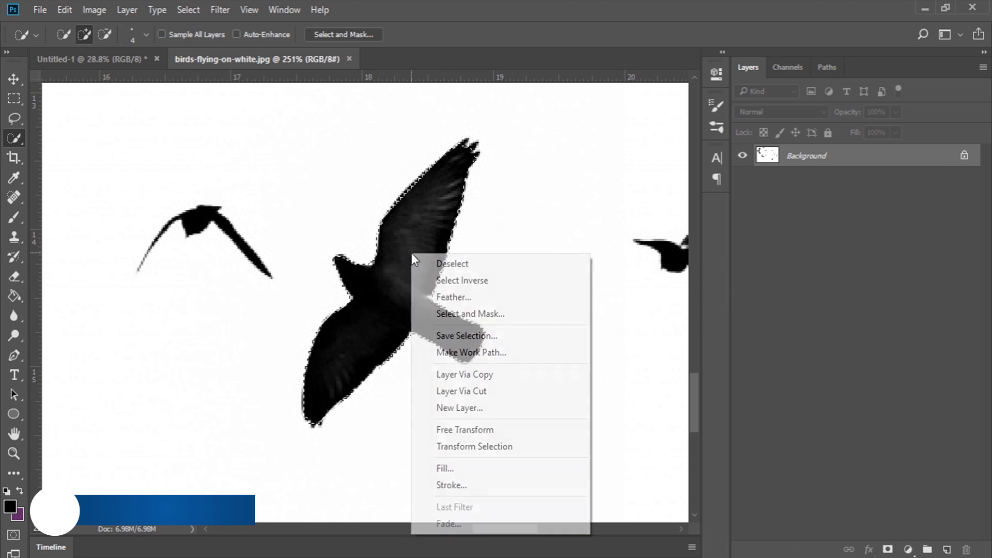
pyautogui.click(472, 394)
pyautogui.press('v')
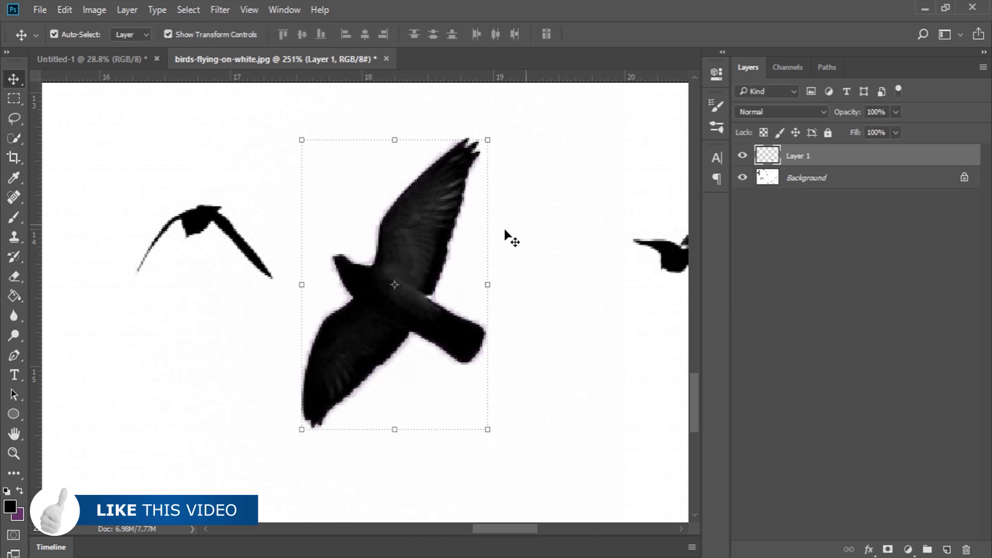
pyautogui.moveTo(408, 259); pyautogui.dragTo(402, 237)
# - Shrink the bird to about half size and move it down and right over the sun
pyautogui.press('z')
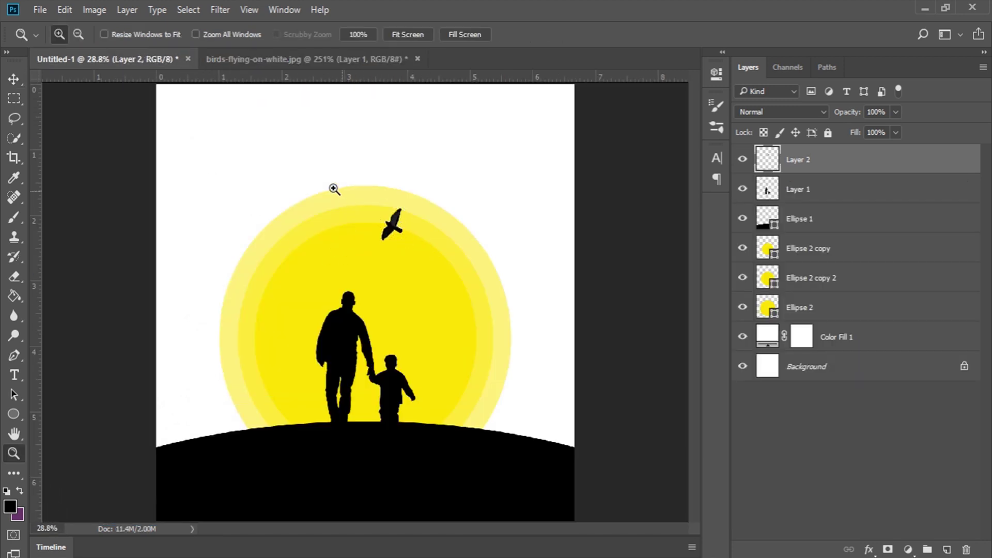
pyautogui.moveTo(299, 166); pyautogui.dragTo(523, 361)
pyautogui.click(312, 216)
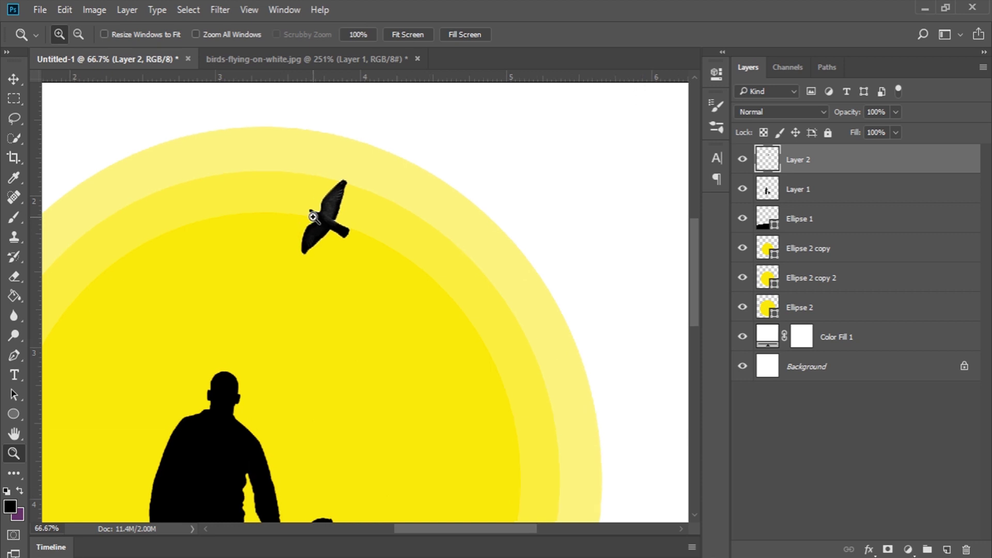
pyautogui.press('v')
pyautogui.moveTo(349, 178); pyautogui.dragTo(342, 191)
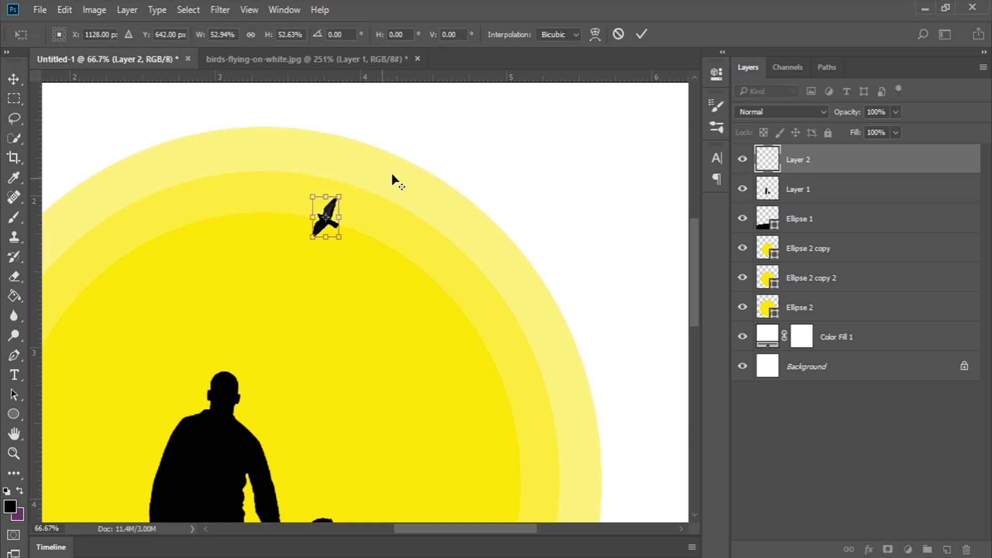
pyautogui.click(640, 35)
pyautogui.moveTo(448, 225); pyautogui.dragTo(481, 274)
# - Fit the poster to the screen and close birds-flying-on-white.jpg without saving
pyautogui.press('z')
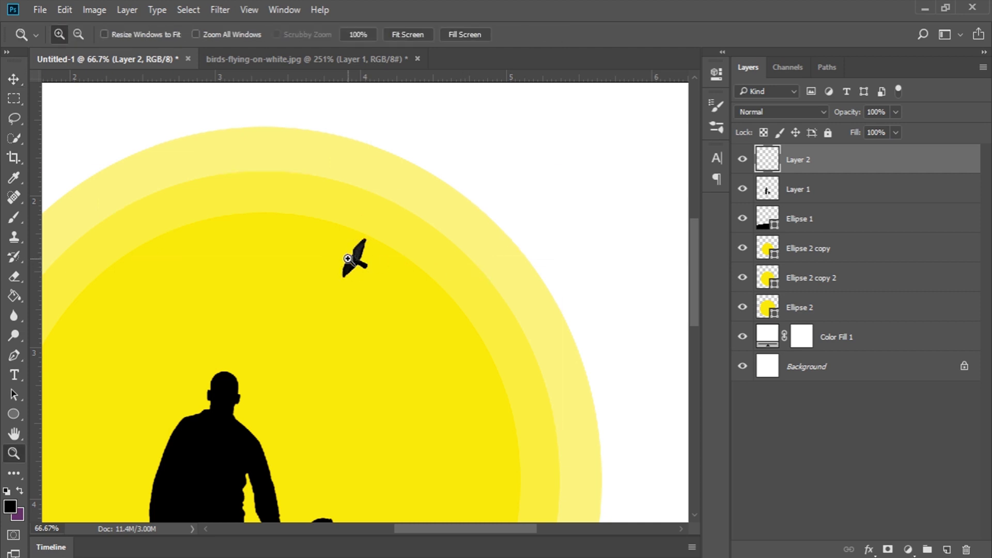
pyautogui.click(406, 34)
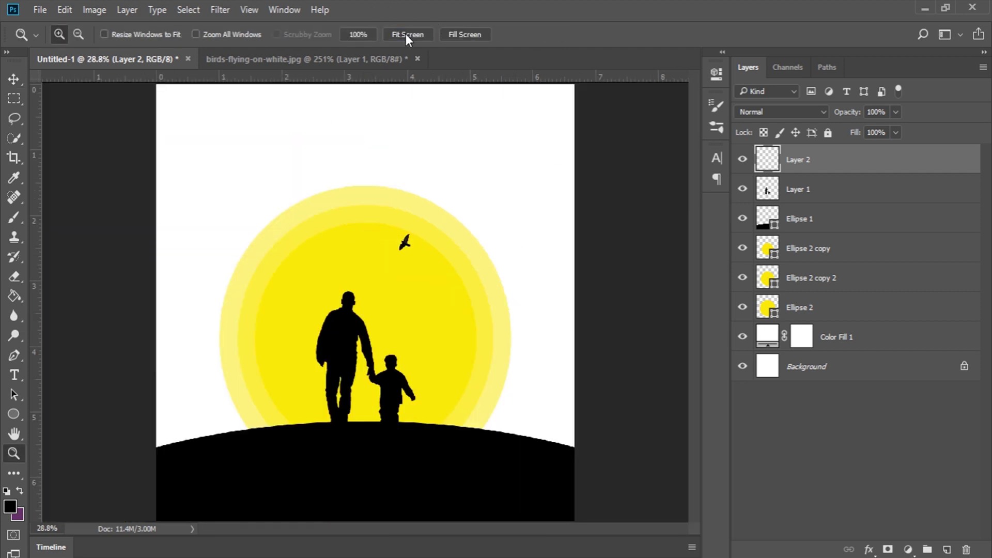
pyautogui.click(368, 67)
pyautogui.hotkey('ctrl', 'w')
pyautogui.click(505, 228)
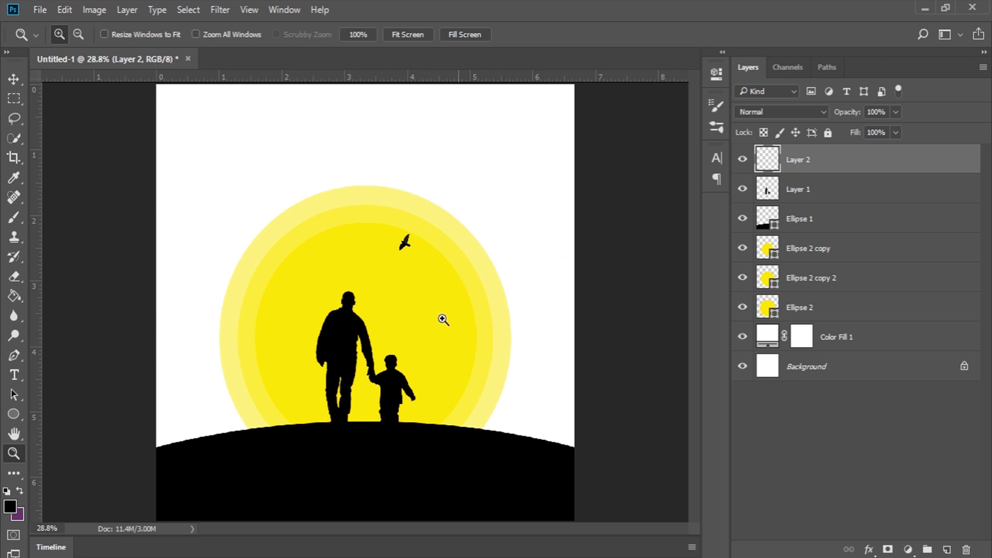
# - Type a two-line text layer on the hill: 'Happy F' and 'Father's Day'
pyautogui.click(872, 400)
pyautogui.click(11, 372)
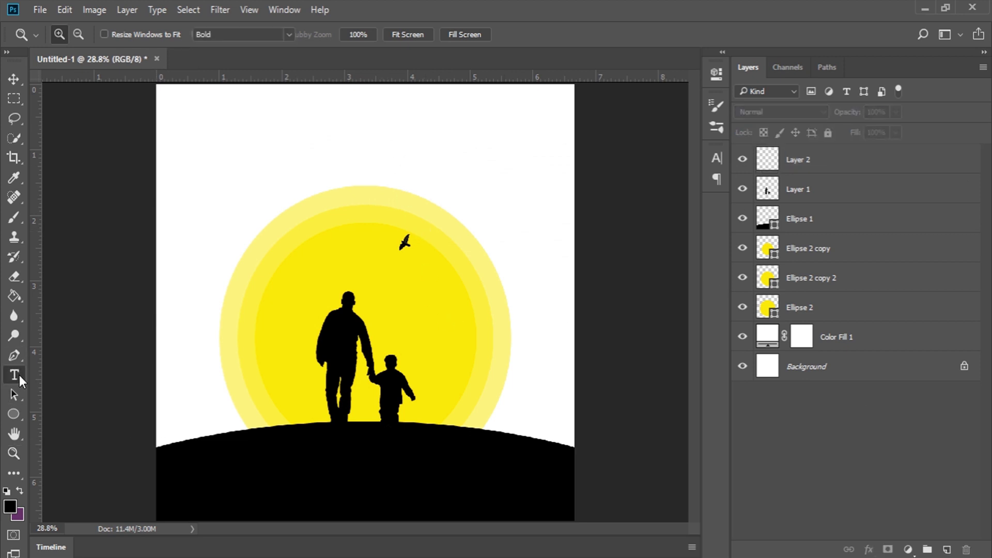
pyautogui.click(306, 488)
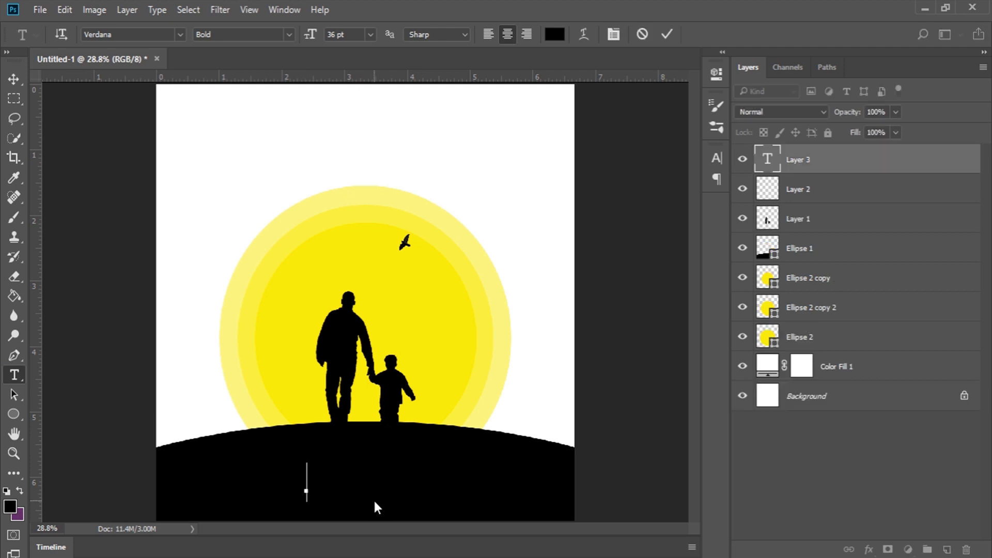
pyautogui.write('Happy F')
pyautogui.press('Return')
pyautogui.write("Father's Day")
# - Make all the typed text white and commit it
pyautogui.press('ctrl')
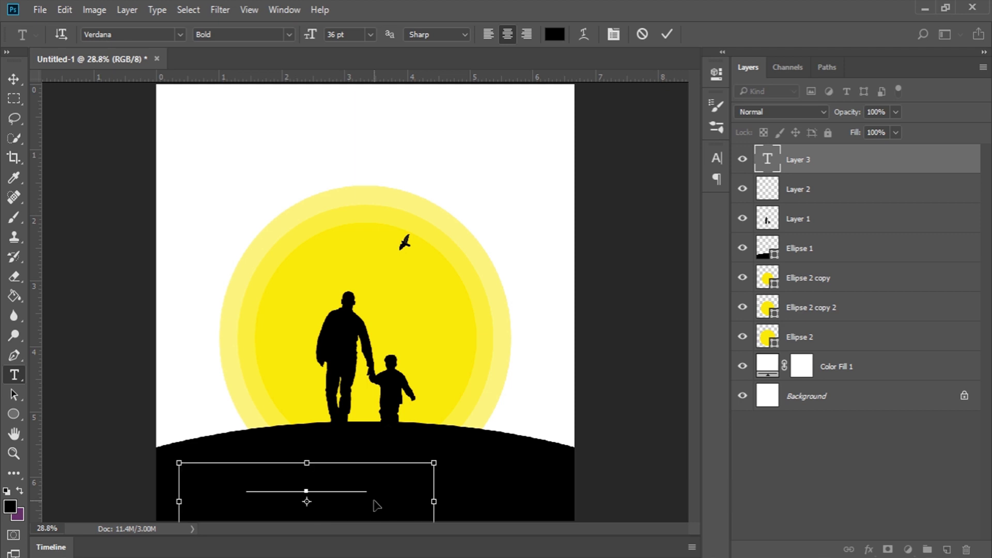
pyautogui.hotkey('ctrl', 'a')
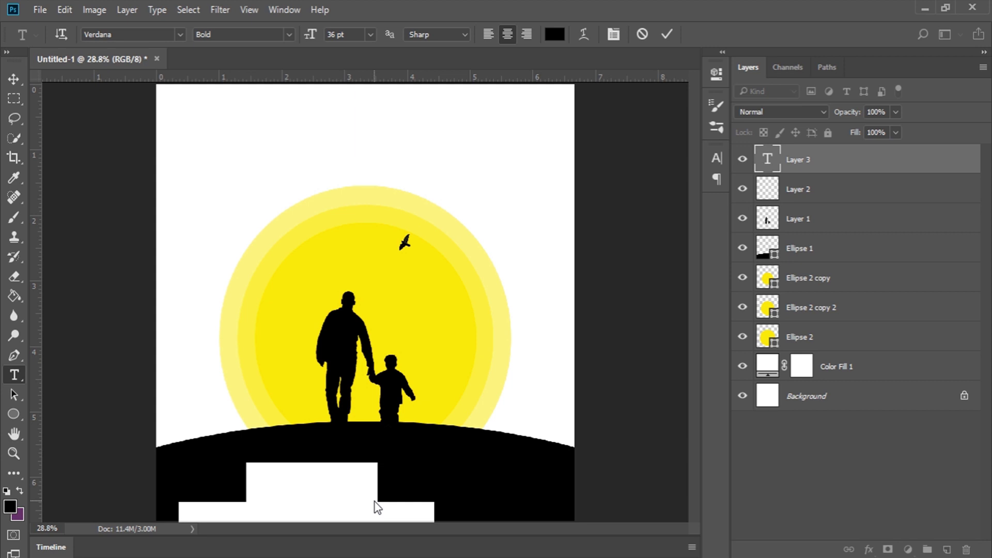
pyautogui.click(554, 34)
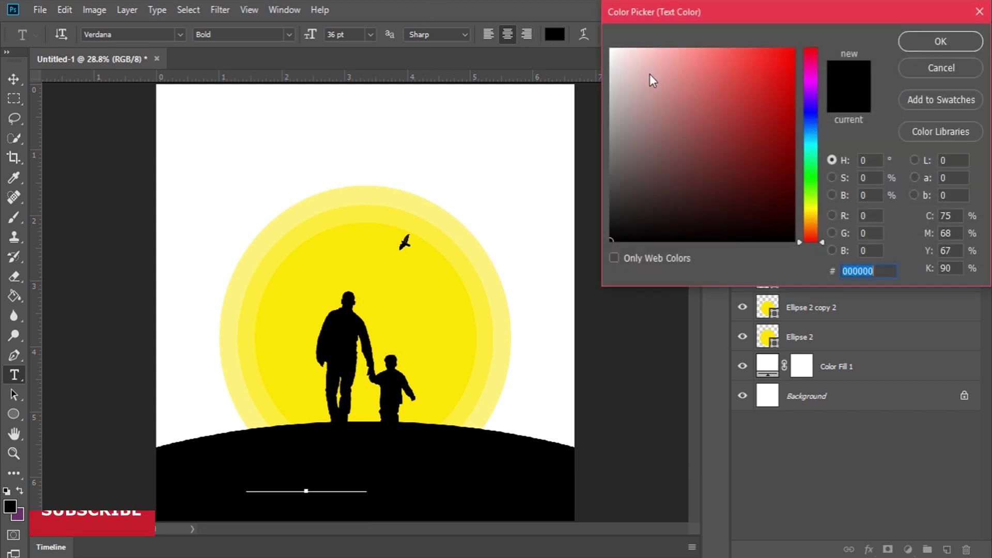
pyautogui.moveTo(649, 73); pyautogui.dragTo(611, 50)
pyautogui.click(933, 44)
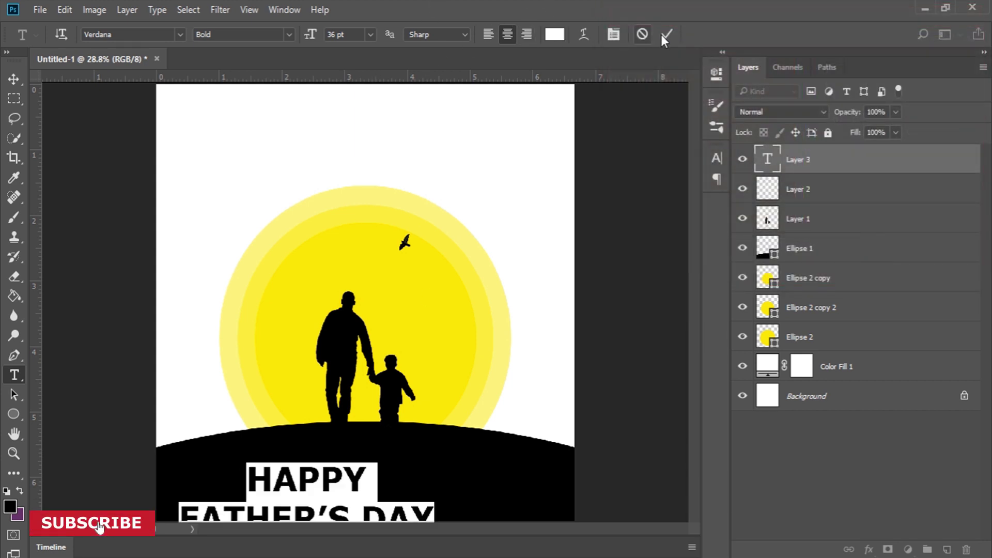
pyautogui.click(662, 35)
# - Add a vertical guide at the page centre and centre the text block on it
pyautogui.moveTo(38, 335); pyautogui.dragTo(369, 341)
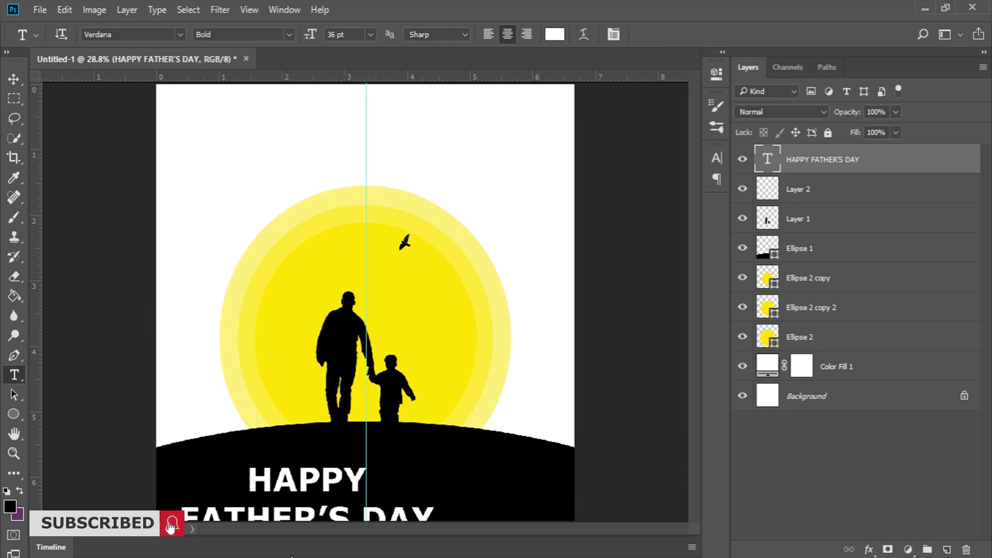
pyautogui.click(305, 485)
pyautogui.hotkey('ctrl', 'Return')
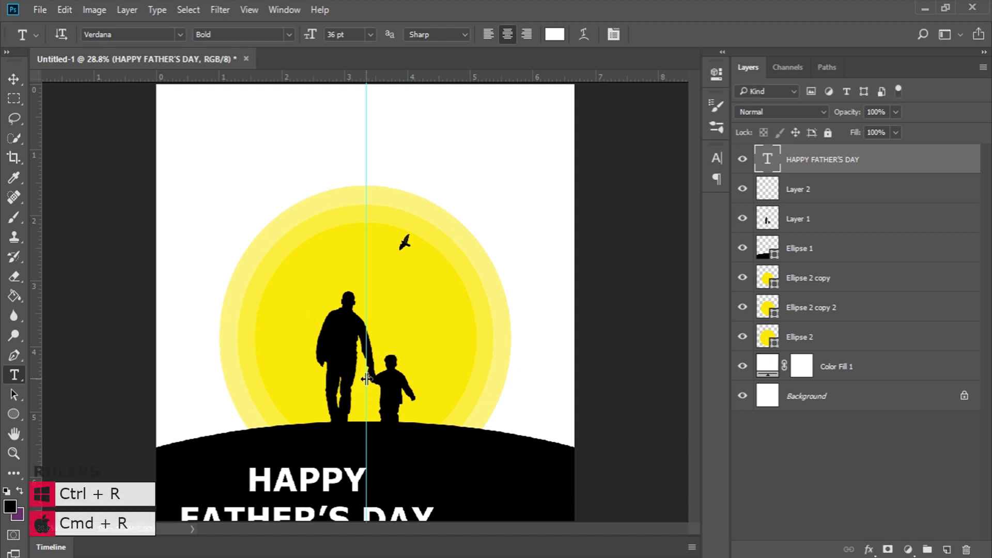
pyautogui.hotkey('ctrl', 'r')
pyautogui.hotkey('ctrl', 'r')
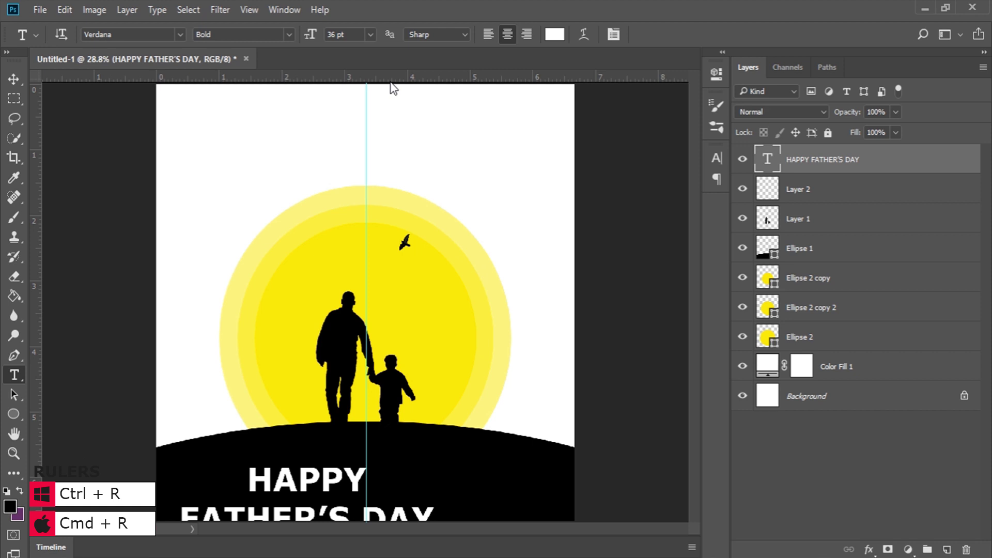
pyautogui.hotkey('ctrl', 'r')
pyautogui.hotkey('ctrl', 'r')
pyautogui.click(299, 481)
pyautogui.moveTo(454, 487); pyautogui.dragTo(514, 464)
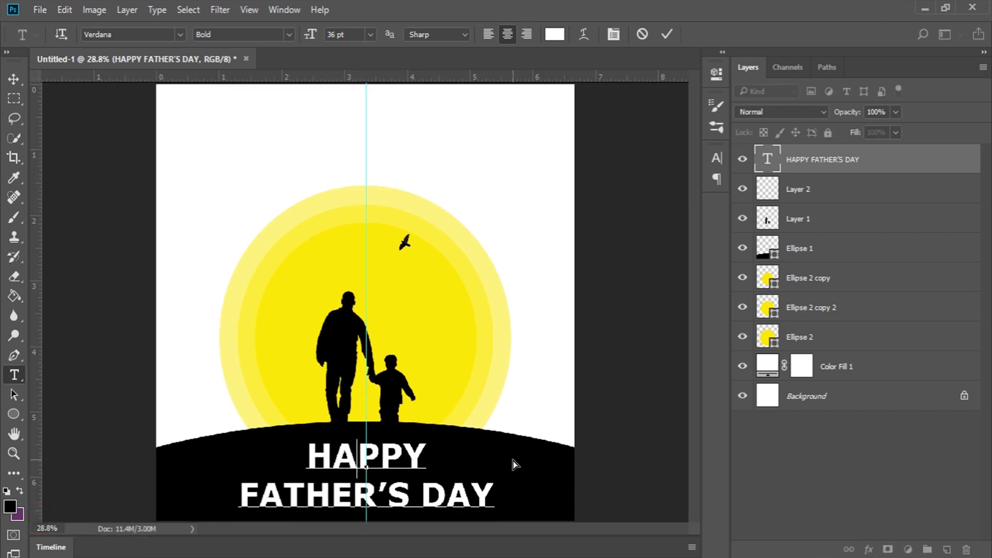
# - Change the FATHER'S DAY line to Regular weight
pyautogui.tripleClick(343, 495)
pyautogui.click(287, 35)
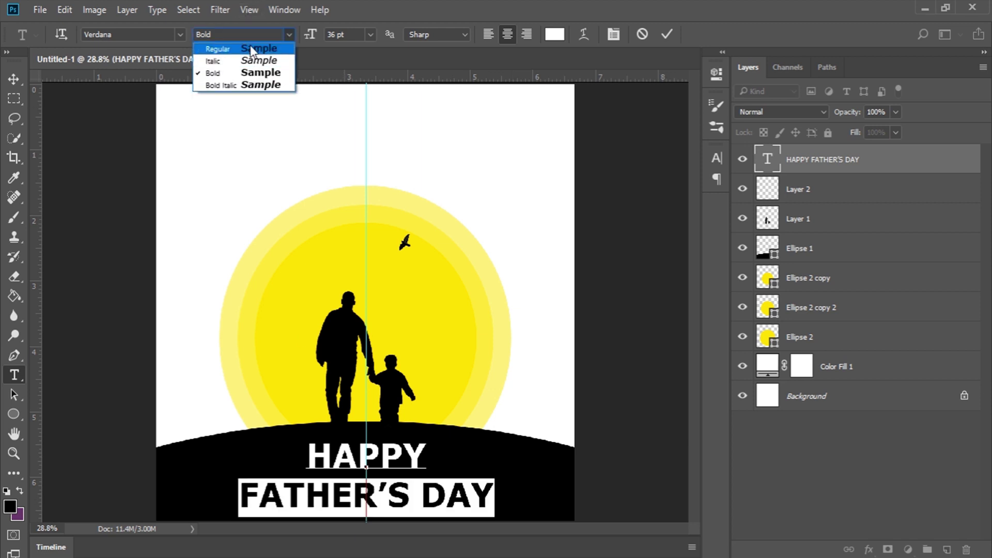
pyautogui.click(250, 45)
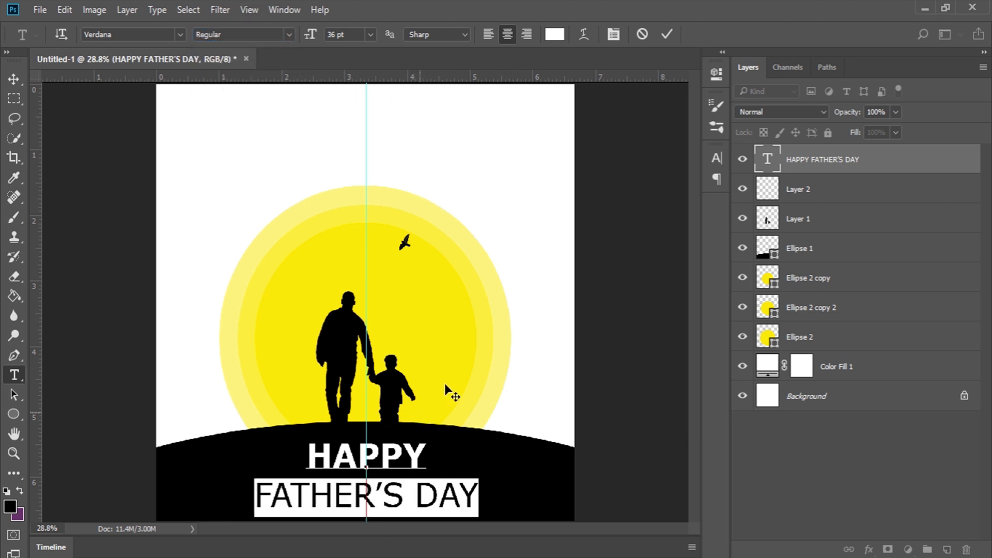
pyautogui.click(716, 157)
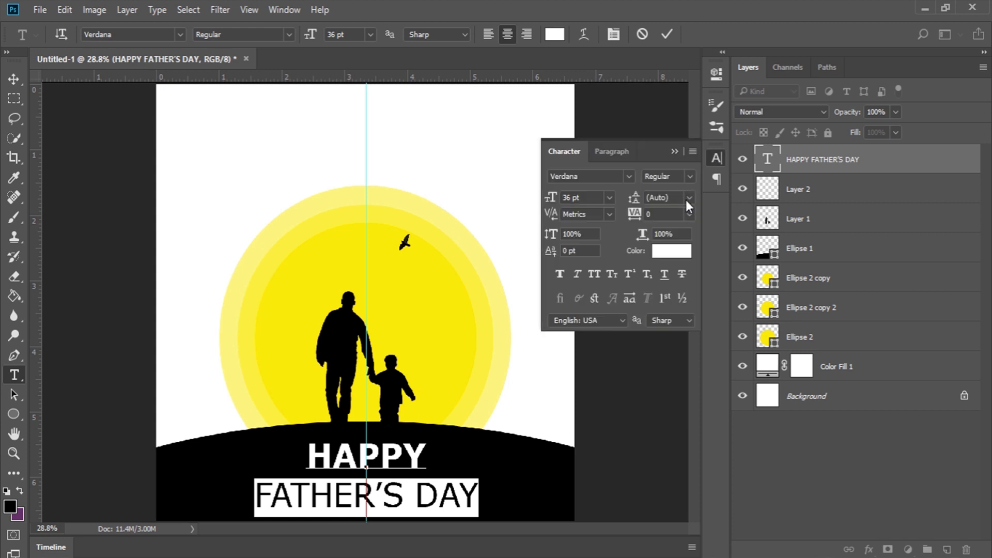
pyautogui.click(713, 160)
pyautogui.click(713, 162)
pyautogui.click(717, 160)
pyautogui.click(284, 10)
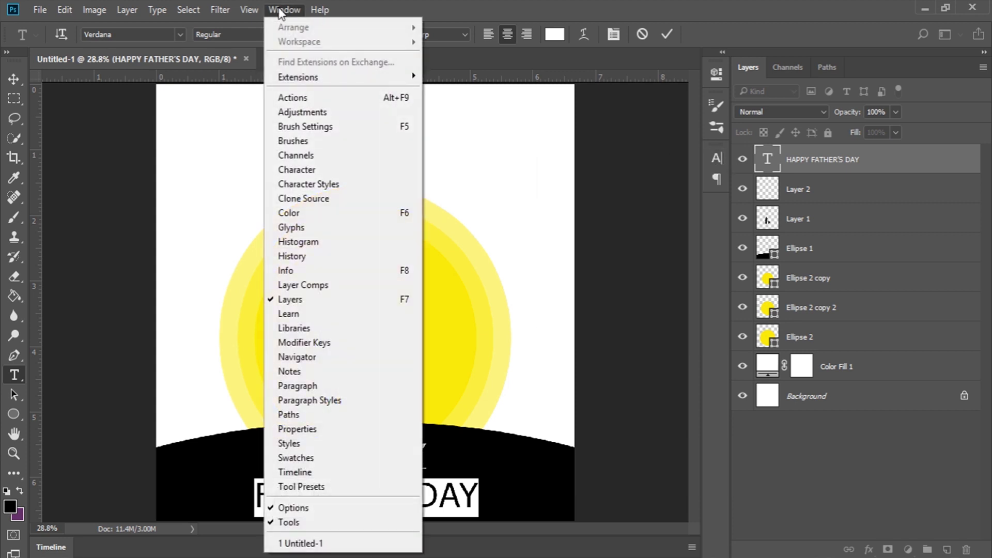
pyautogui.click(302, 175)
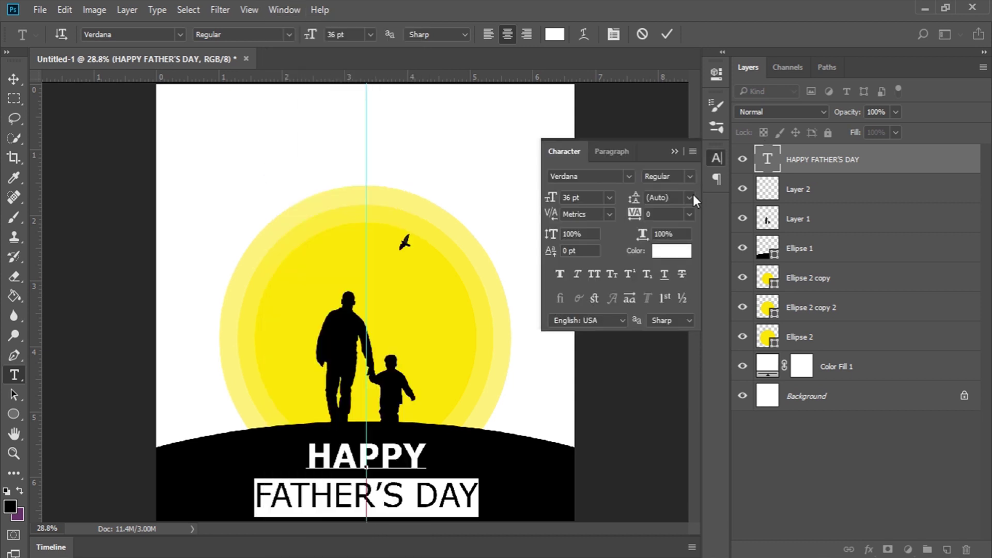
# - Set FATHER'S DAY to 20 pt, commit, and nudge the text block slightly lower
pyautogui.click(609, 199)
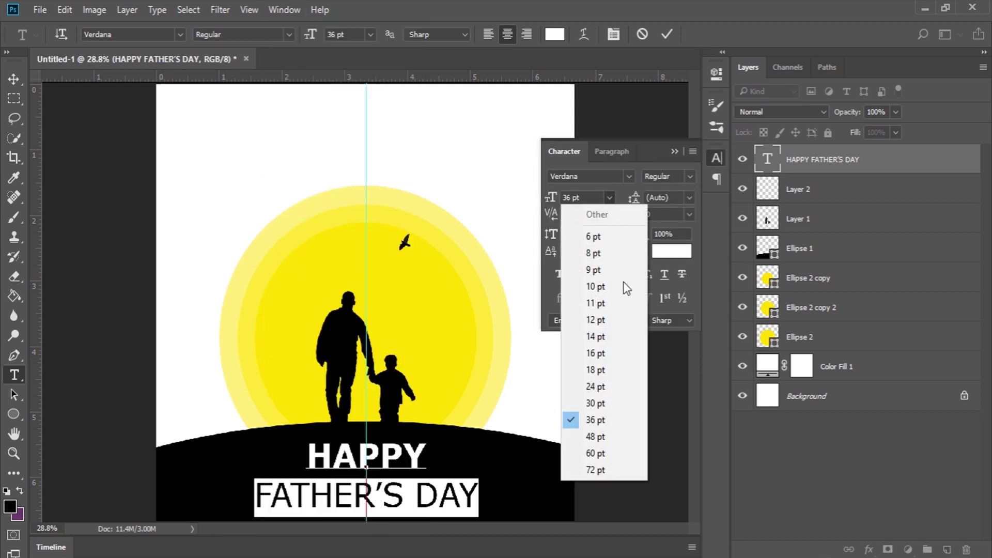
pyautogui.click(607, 370)
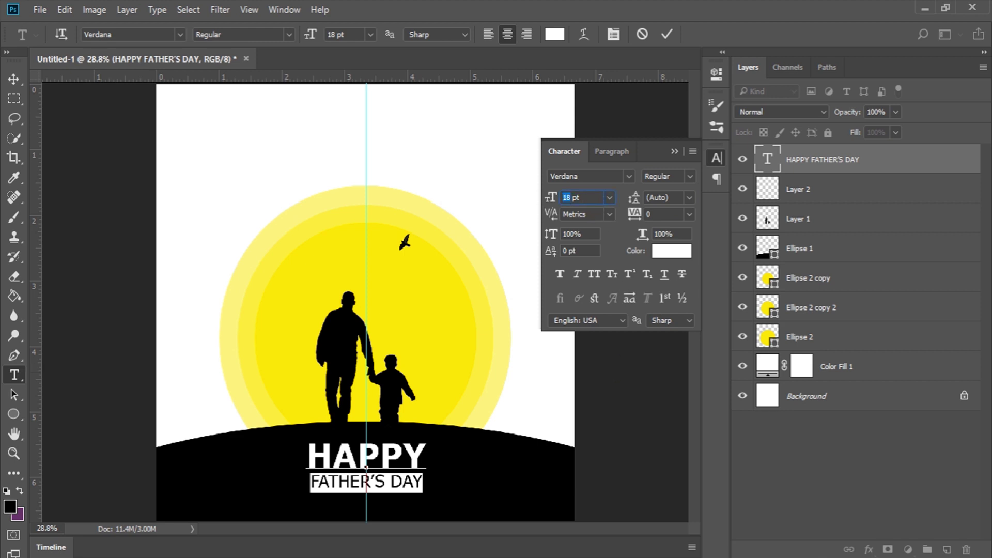
pyautogui.moveTo(544, 203); pyautogui.dragTo(548, 203)
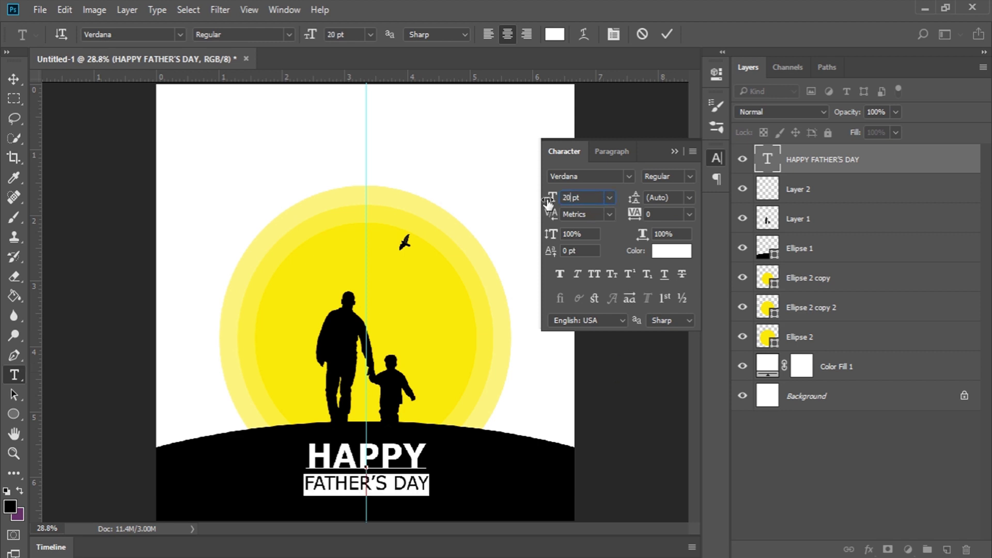
pyautogui.click(720, 159)
pyautogui.click(665, 34)
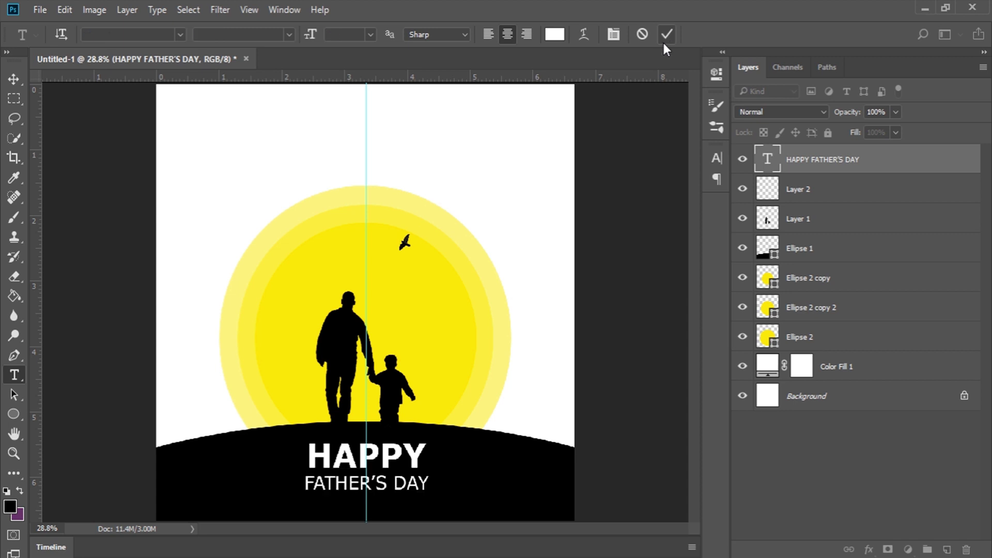
pyautogui.click(378, 485)
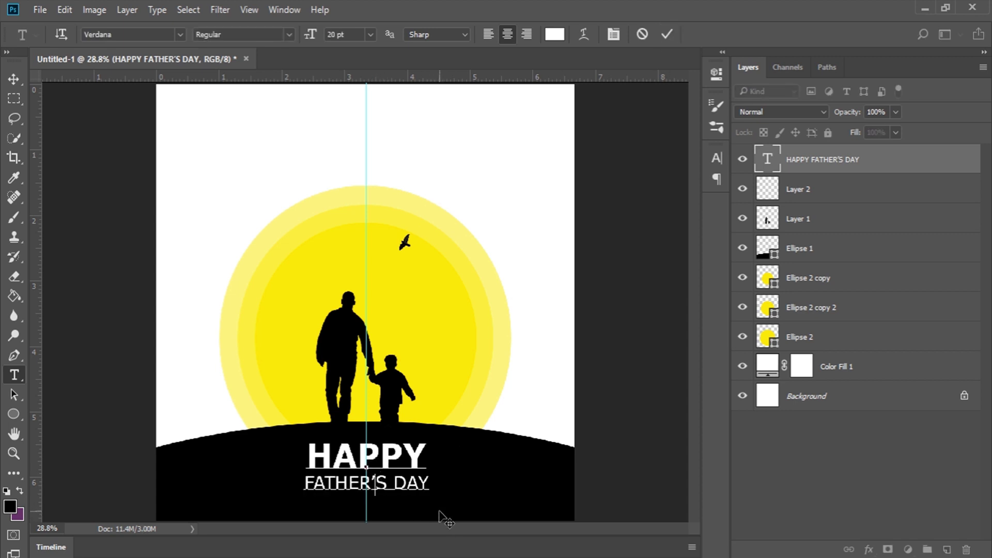
pyautogui.moveTo(442, 511); pyautogui.dragTo(442, 513)
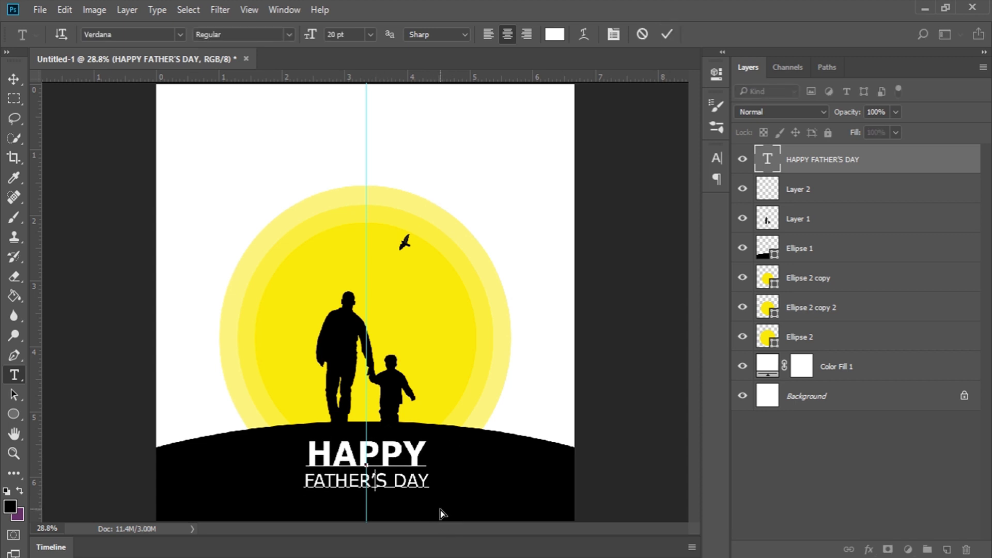
pyautogui.click(668, 36)
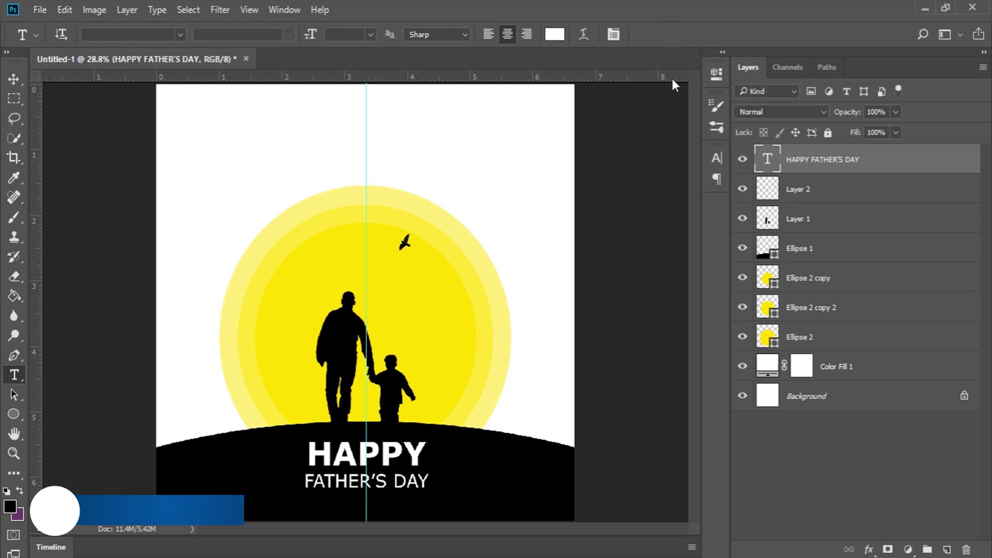
# - Duplicate the Ellipse 2 copy sun circle with Ctrl+J, shrink it, and place it top-left
pyautogui.click(796, 338)
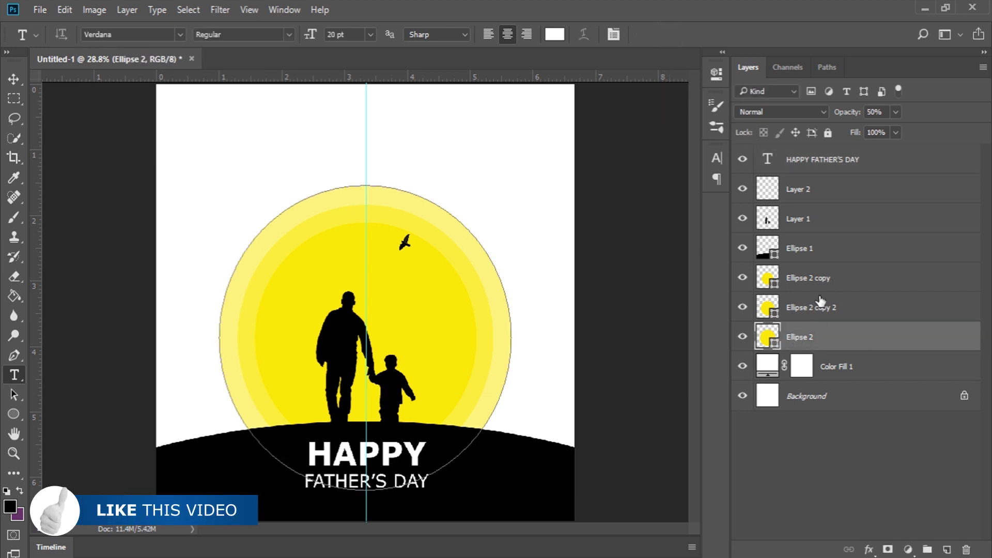
pyautogui.click(822, 279)
pyautogui.hotkey('ctrl', 'j')
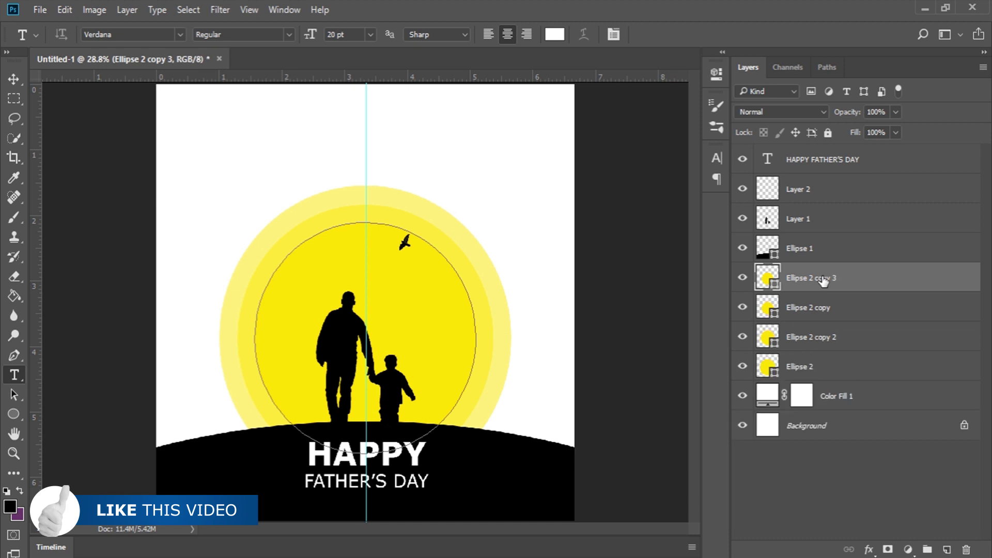
pyautogui.press('v')
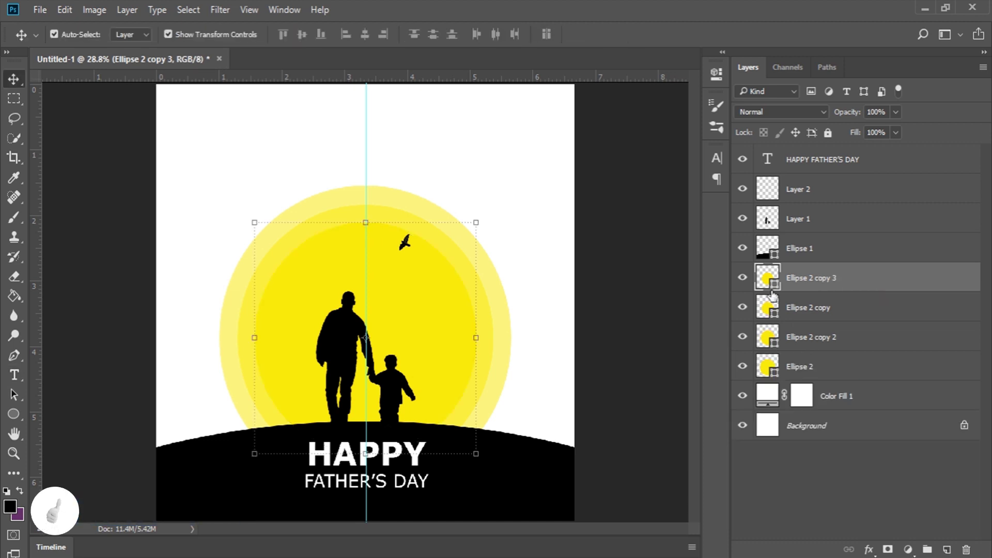
pyautogui.moveTo(476, 223); pyautogui.dragTo(184, 86)
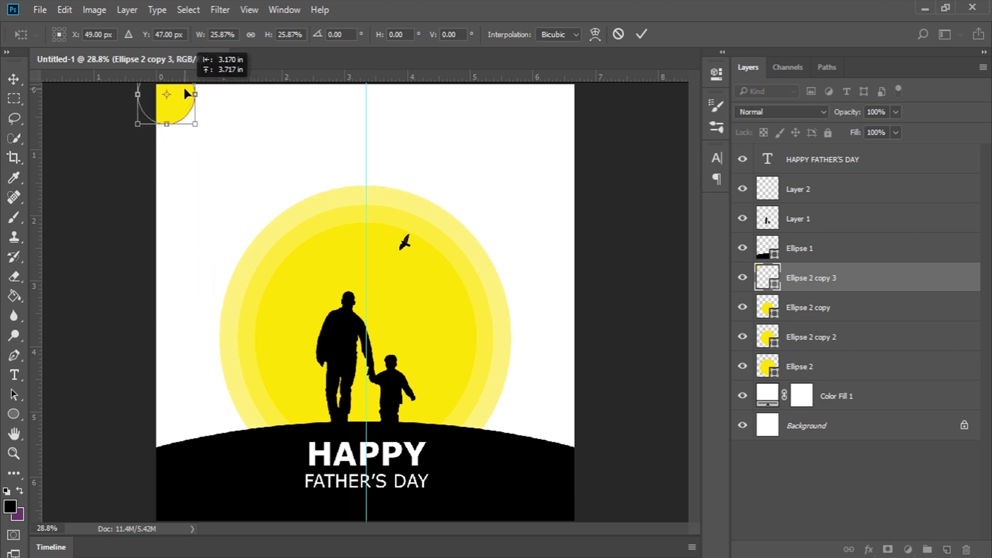
pyautogui.moveTo(196, 129)
pyautogui.mouseDown()
pyautogui.moveTo(204, 134)
pyautogui.moveTo(181, 115)
pyautogui.mouseUp()
pyautogui.click(641, 35)
pyautogui.click(820, 470)
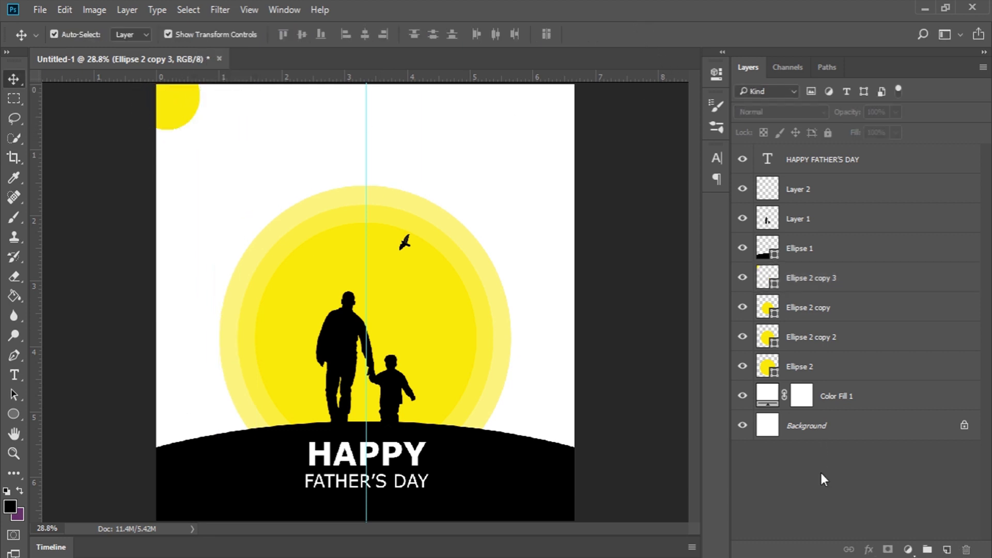
# - Keep the hill's fill black and add a Gradient Overlay effect to it
pyautogui.doubleClick(768, 252)
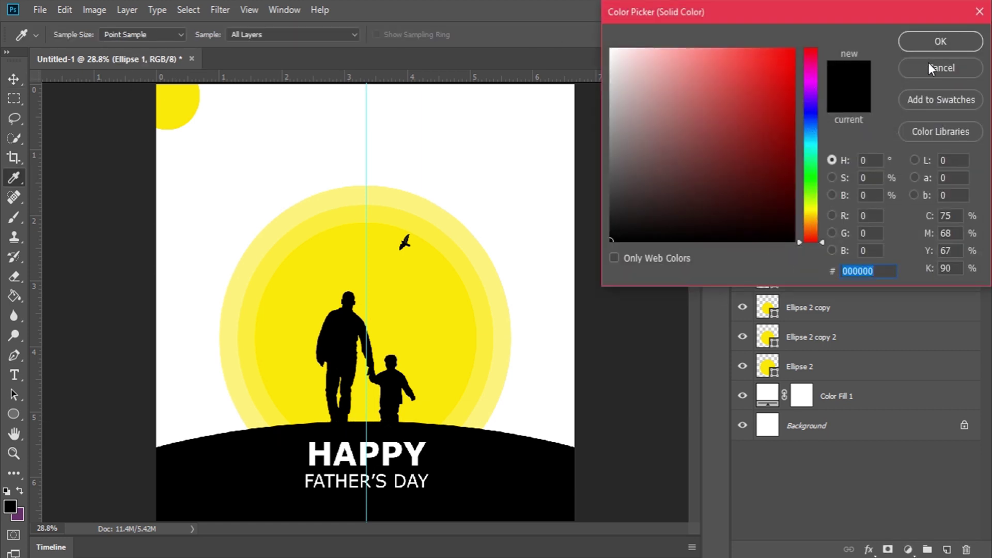
pyautogui.moveTo(620, 179)
pyautogui.mouseDown()
pyautogui.moveTo(598, 186)
pyautogui.moveTo(590, 222)
pyautogui.mouseUp()
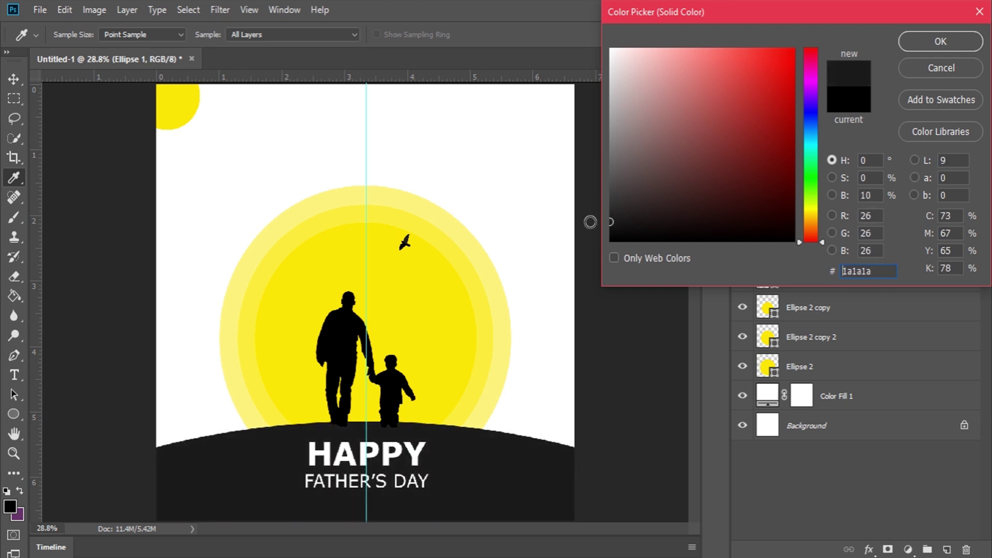
pyautogui.click(914, 72)
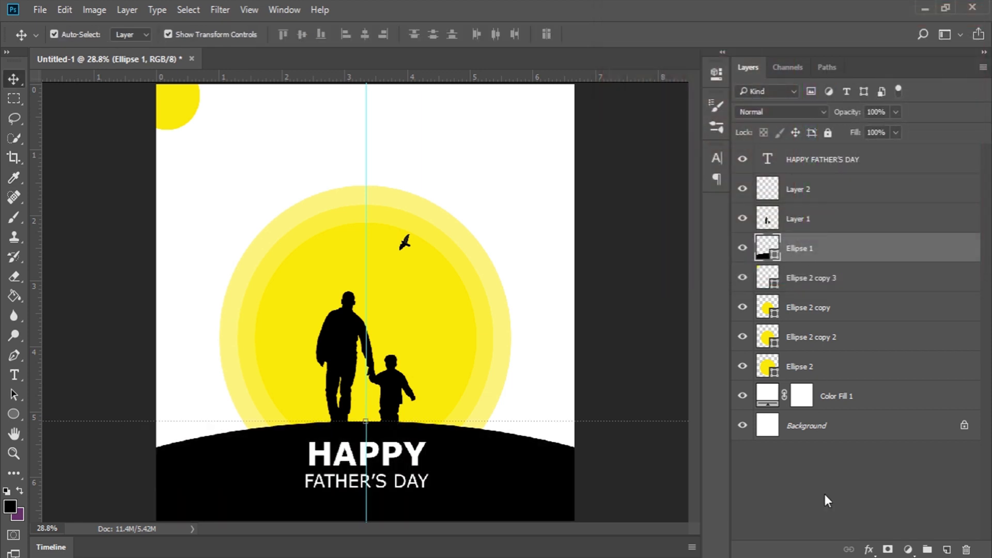
pyautogui.click(869, 551)
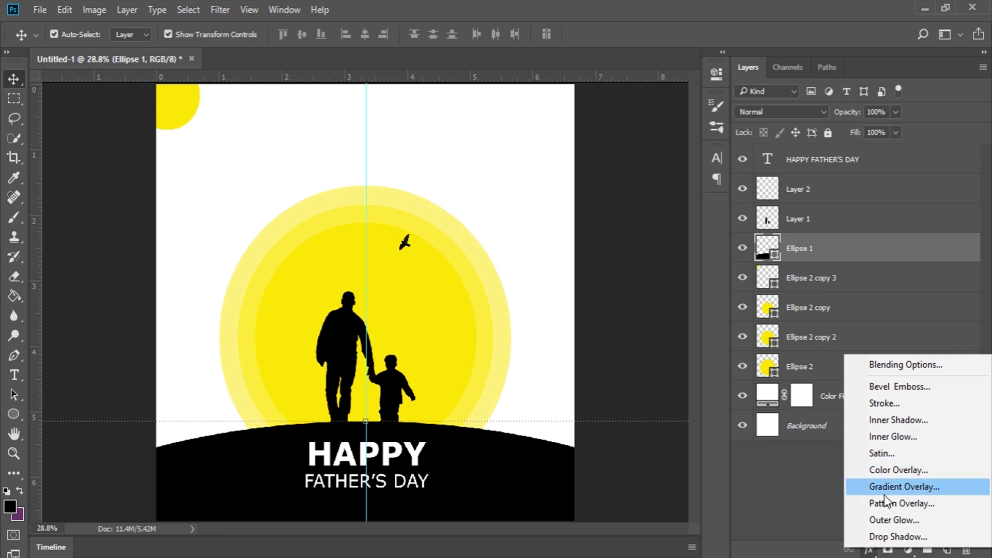
pyautogui.click(865, 537)
pyautogui.click(869, 549)
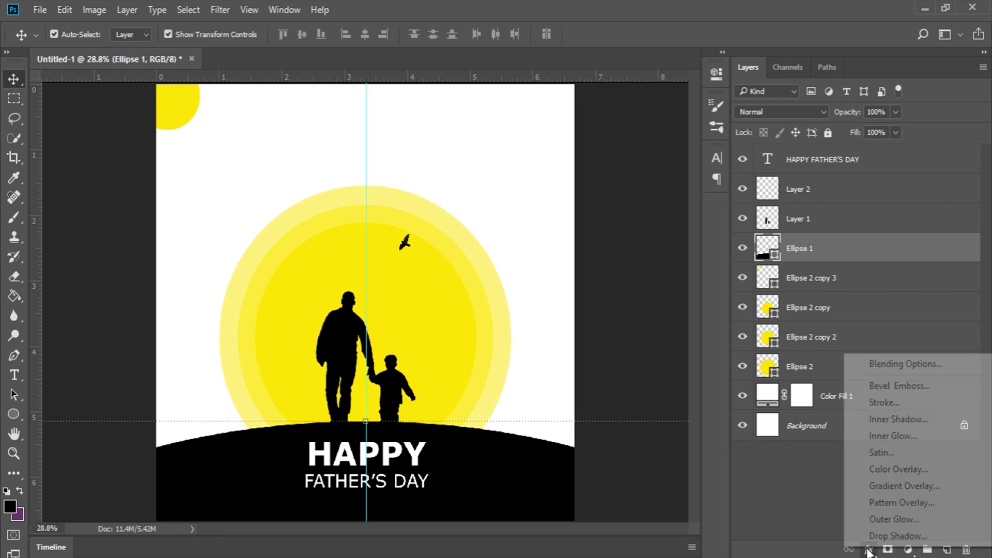
pyautogui.click(902, 488)
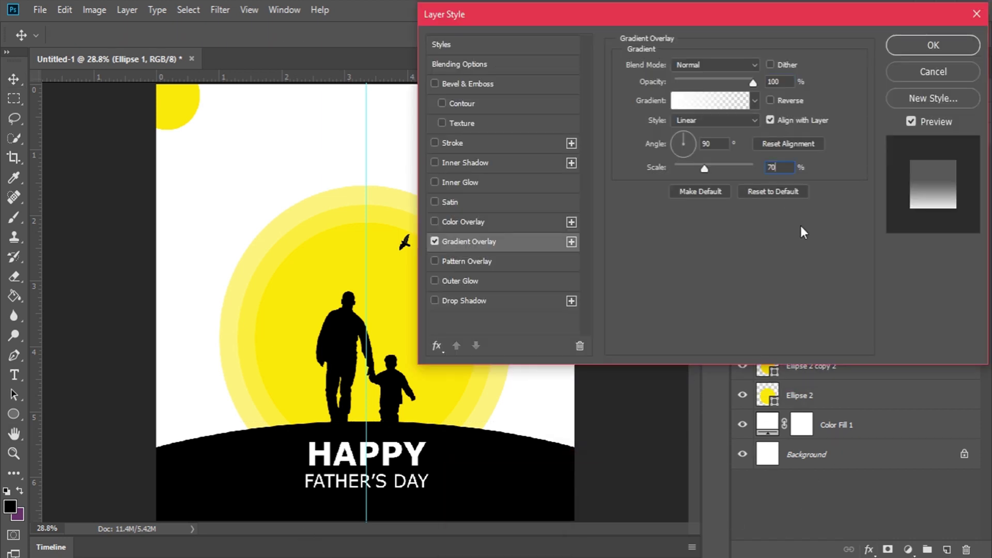
# - Make the overlay a black-to-white (ffffff) gradient at 129% scale, positioned across the hill
pyautogui.click(677, 104)
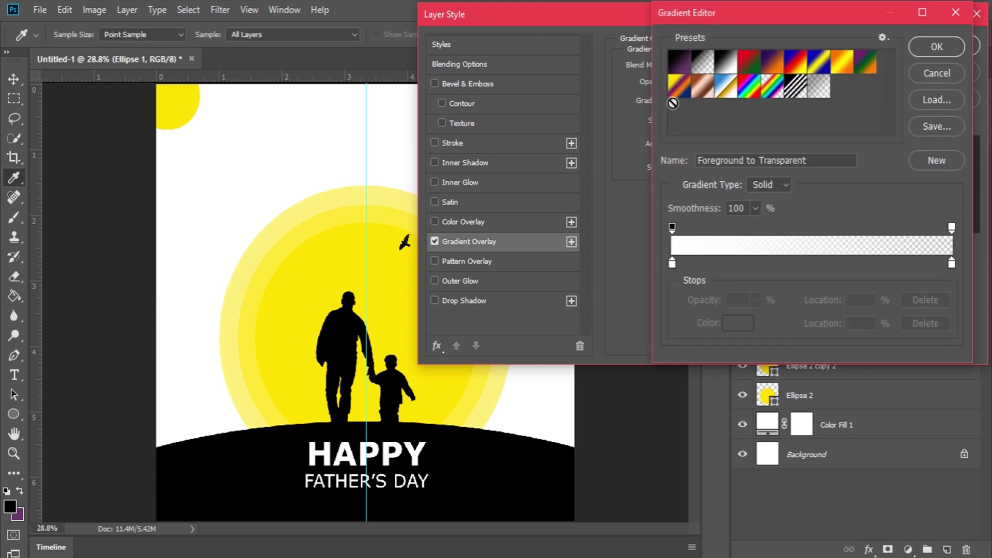
pyautogui.click(682, 63)
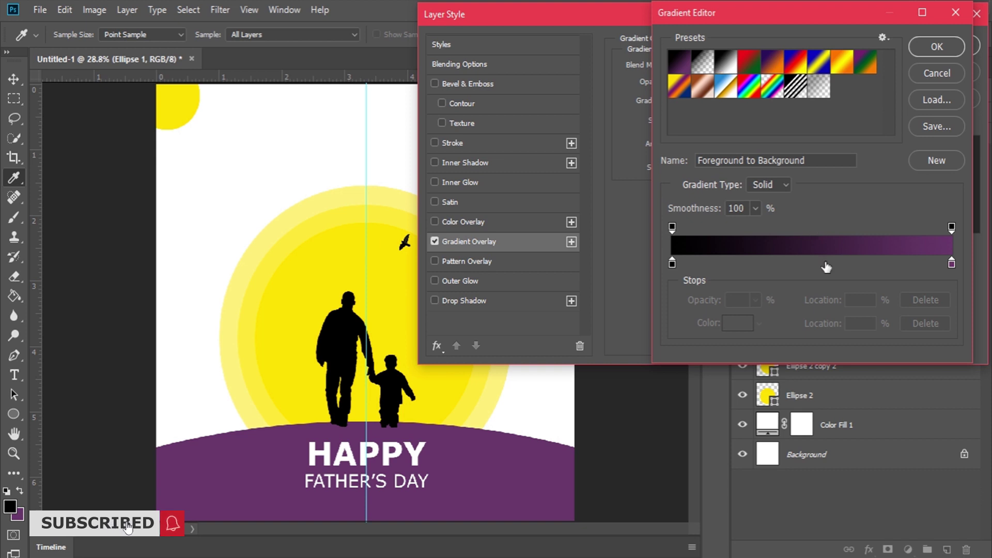
pyautogui.click(951, 263)
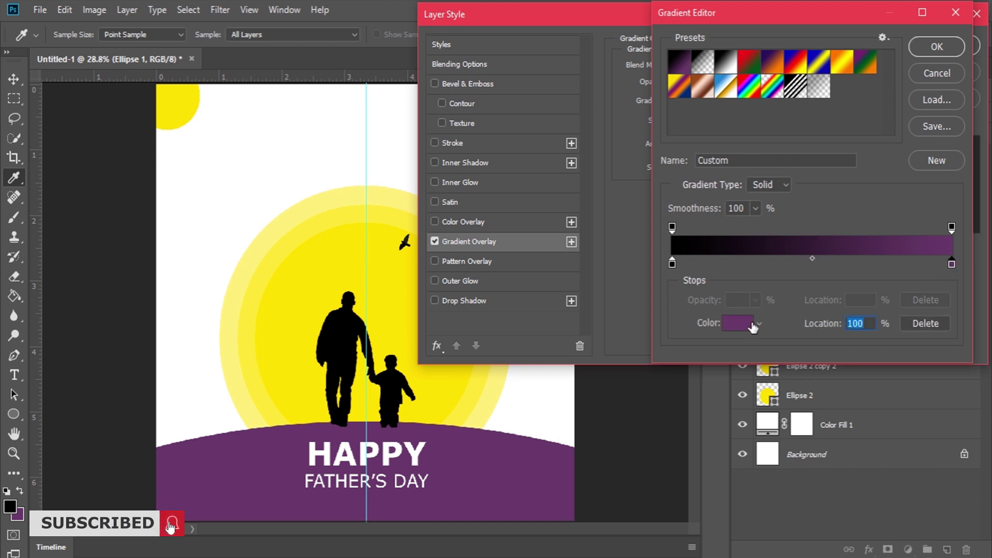
pyautogui.click(730, 326)
pyautogui.write('ffffff')
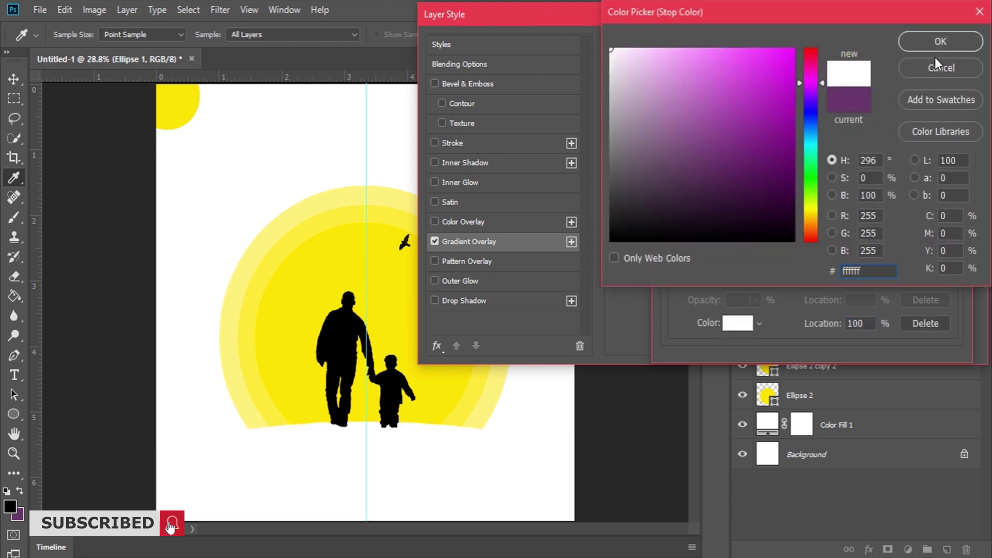
pyautogui.click(933, 37)
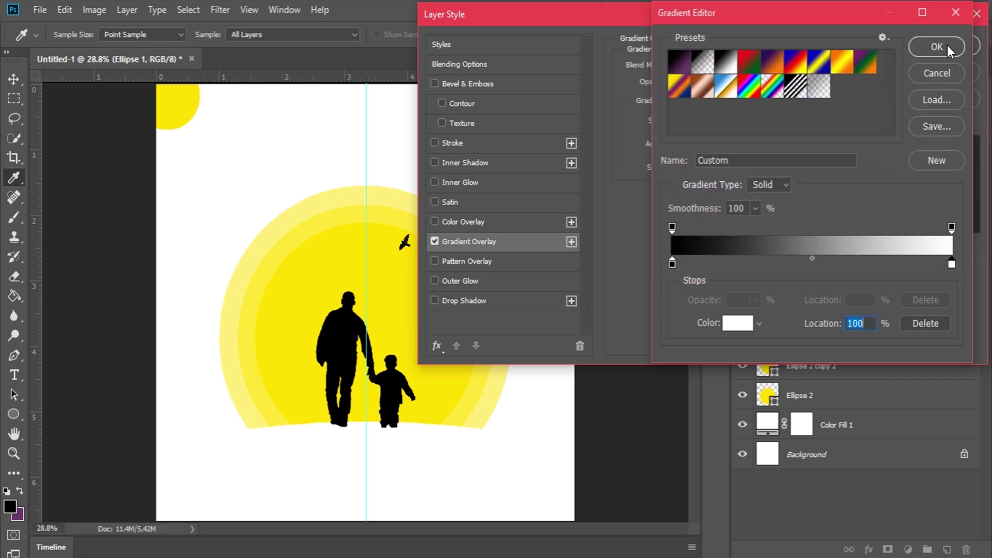
pyautogui.click(947, 46)
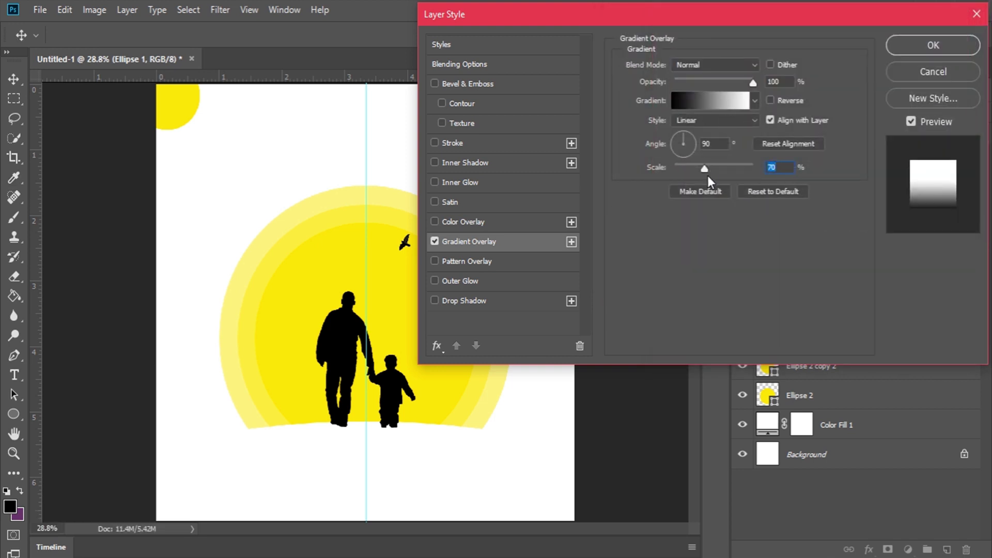
pyautogui.moveTo(714, 170); pyautogui.dragTo(743, 169)
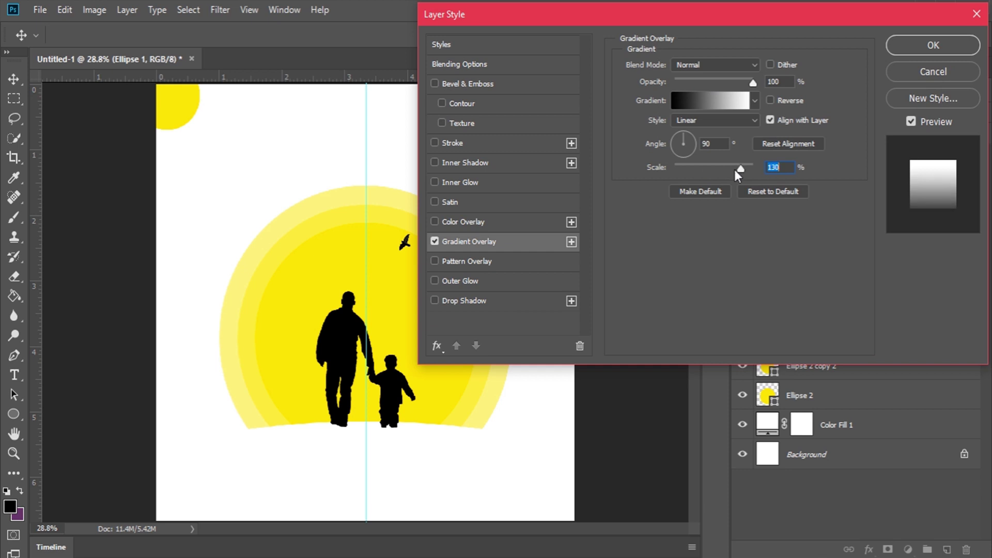
pyautogui.moveTo(415, 504); pyautogui.dragTo(422, 447)
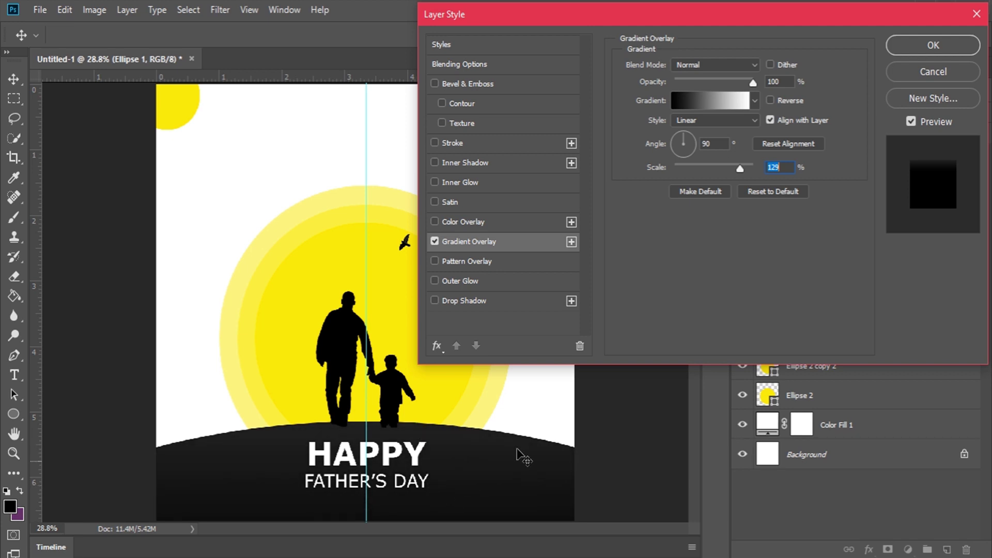
# - Copy the hill's layer style, merge hill and silhouettes with Ctrl+Alt+E, and paste the style
pyautogui.click(921, 48)
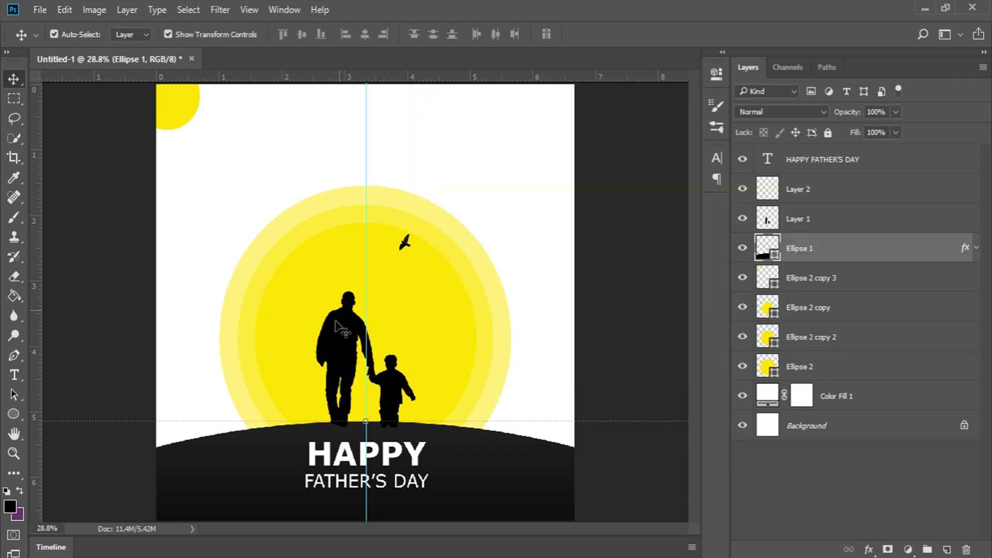
pyautogui.rightClick(874, 252)
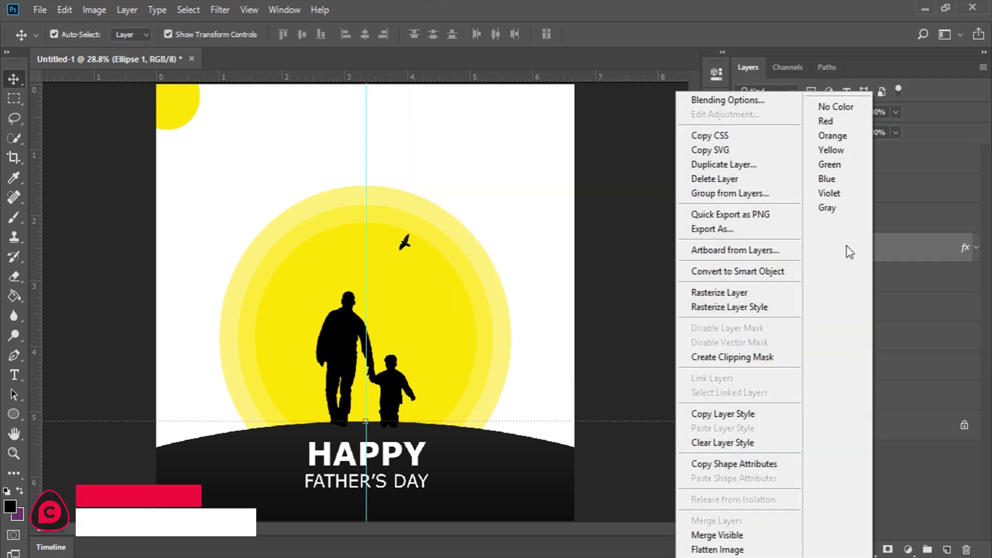
pyautogui.click(723, 413)
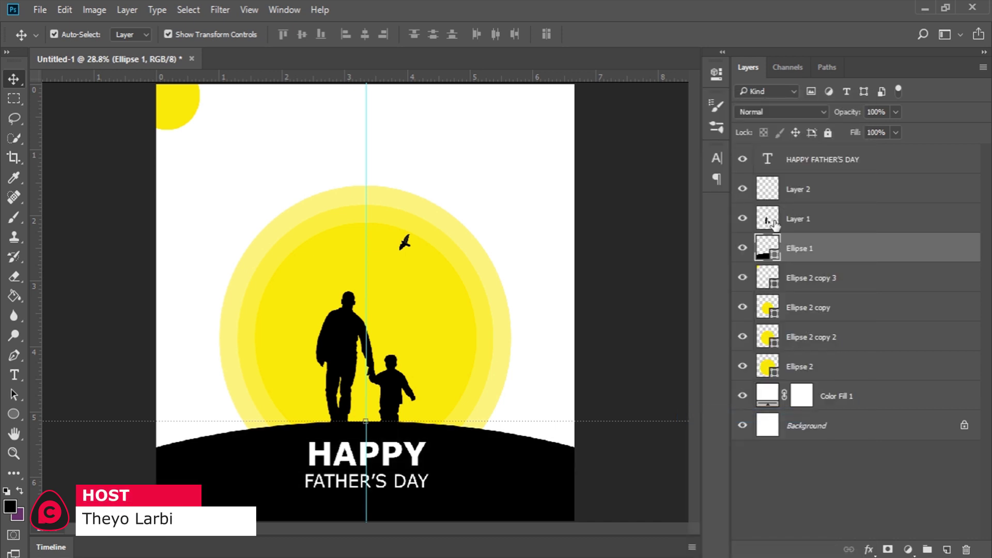
pyautogui.keyDown('shift'); pyautogui.click(810, 221); pyautogui.keyUp('shift')
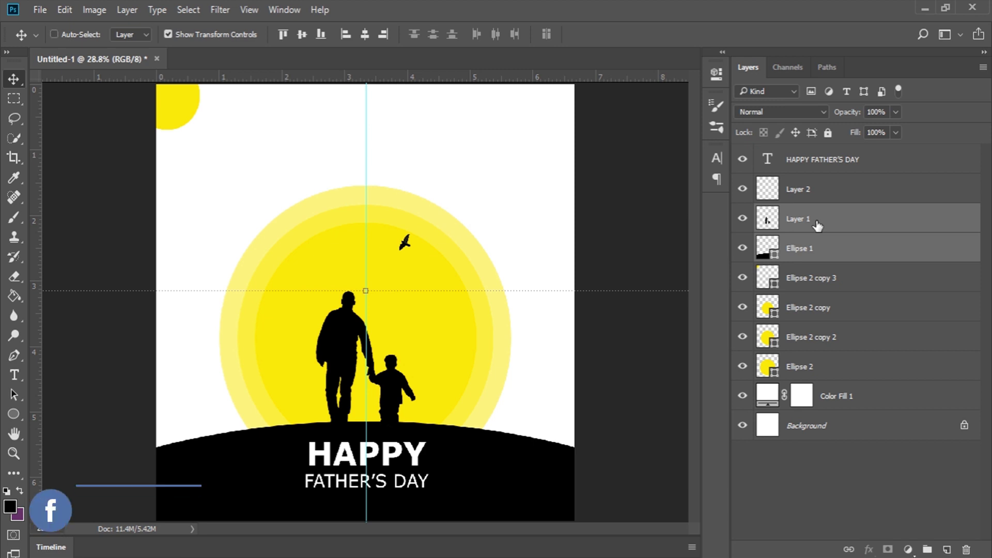
pyautogui.hotkey('ctrl', 'alt', 'e')
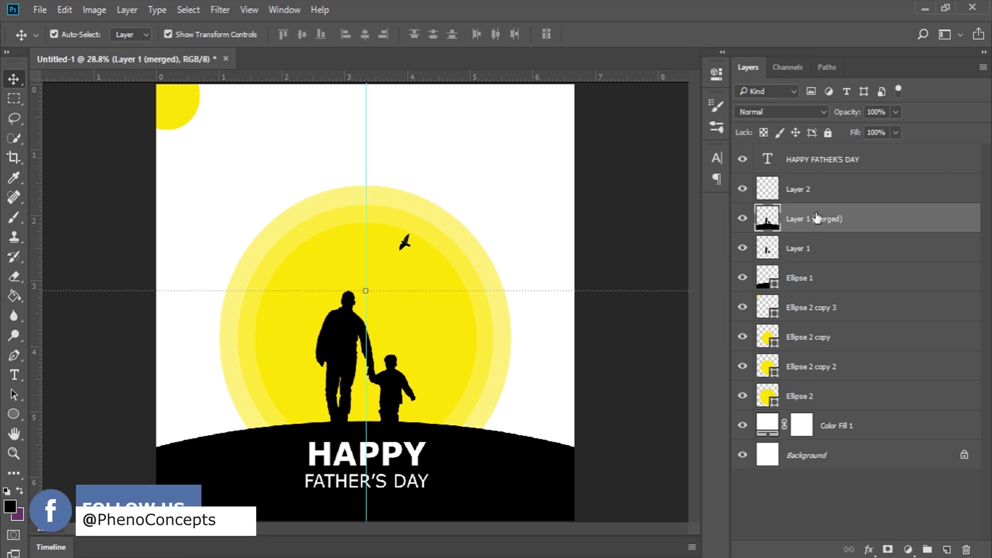
pyautogui.rightClick(817, 219)
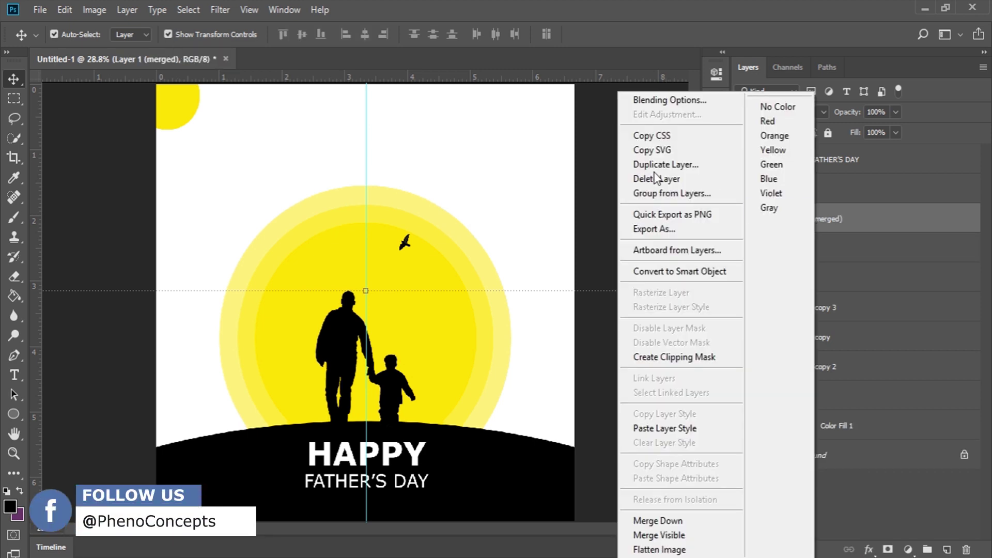
pyautogui.click(658, 429)
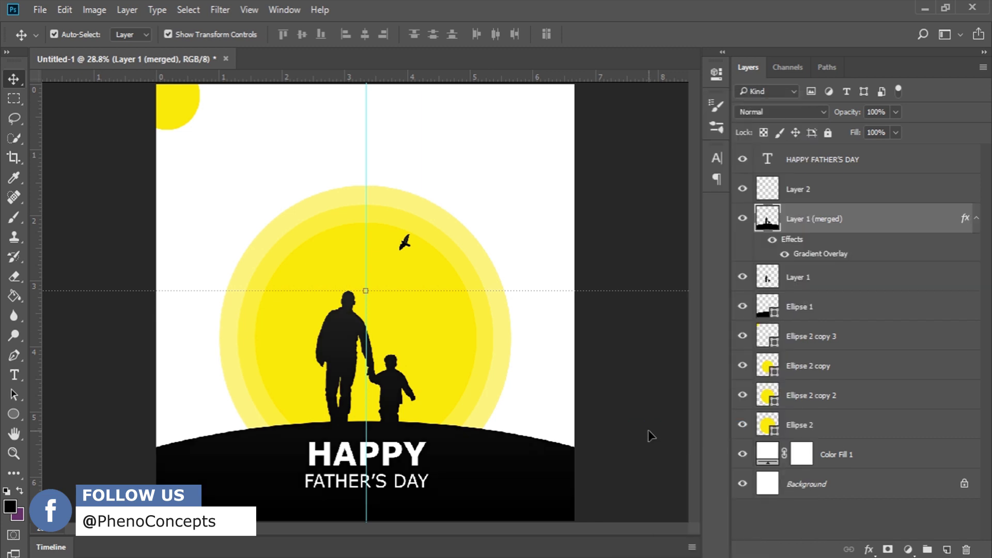
# - Reposition the merged layer's gradient and lower the Gradient Overlay opacity to 70%
pyautogui.click(972, 218)
pyautogui.doubleClick(966, 220)
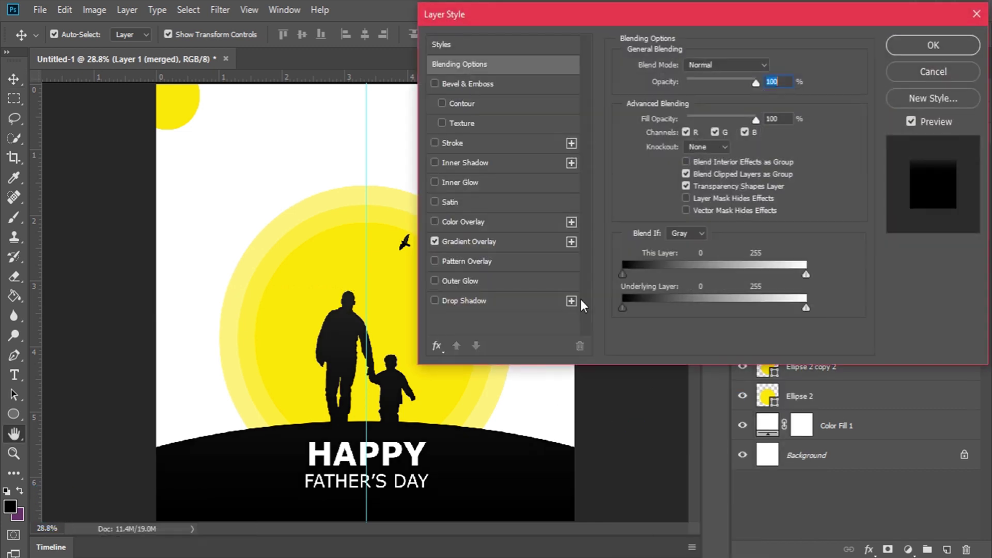
pyautogui.click(468, 241)
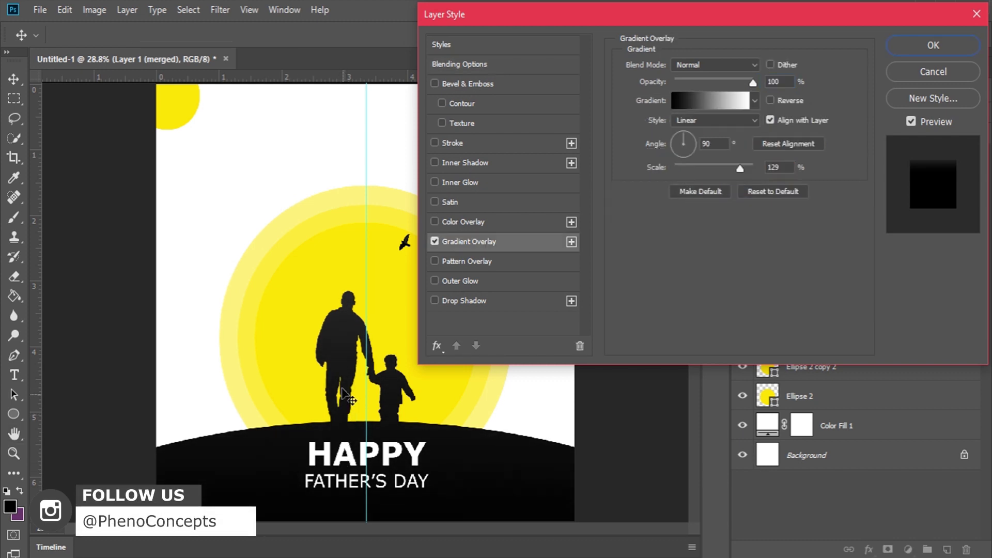
pyautogui.moveTo(368, 356); pyautogui.dragTo(356, 403)
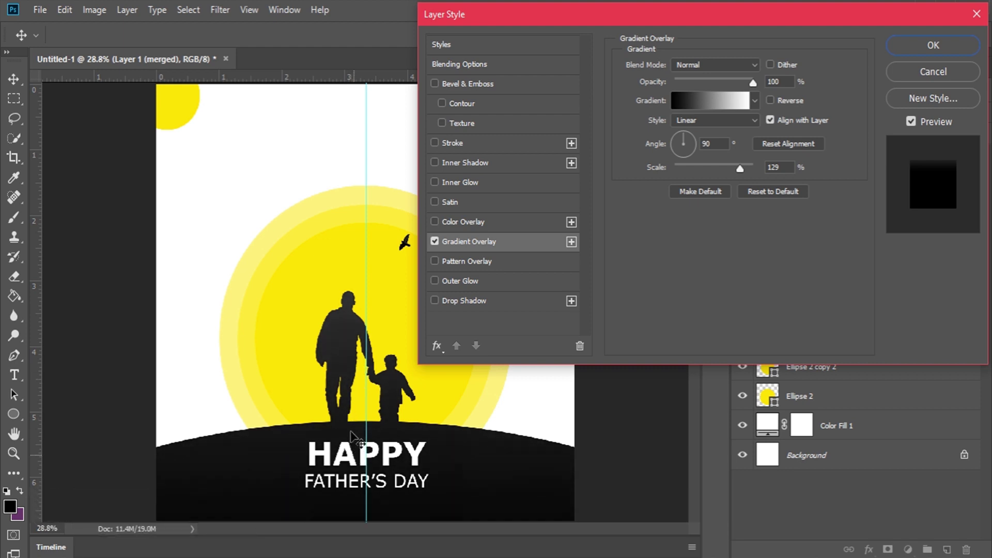
pyautogui.moveTo(752, 83)
pyautogui.mouseDown()
pyautogui.moveTo(716, 83)
pyautogui.moveTo(749, 80)
pyautogui.mouseUp()
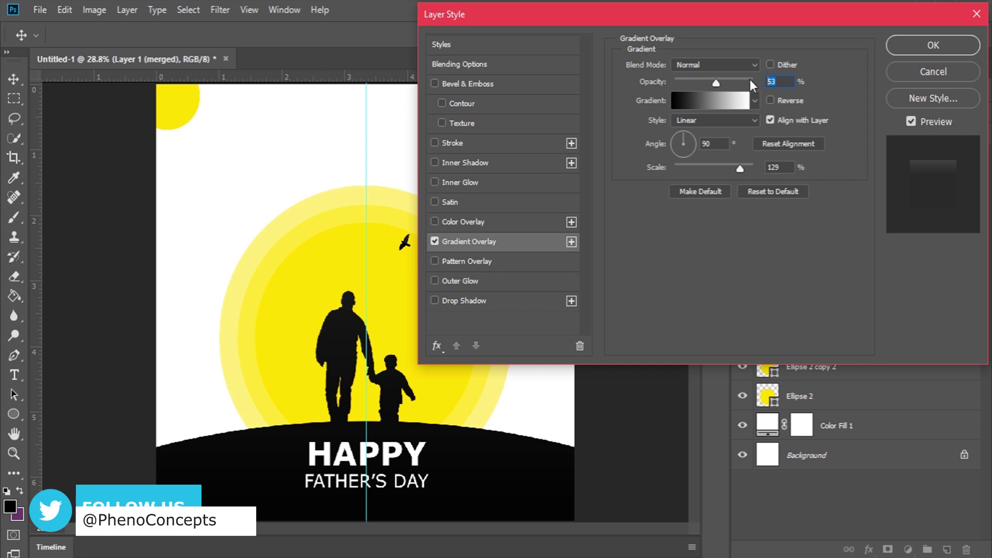
pyautogui.write('70')
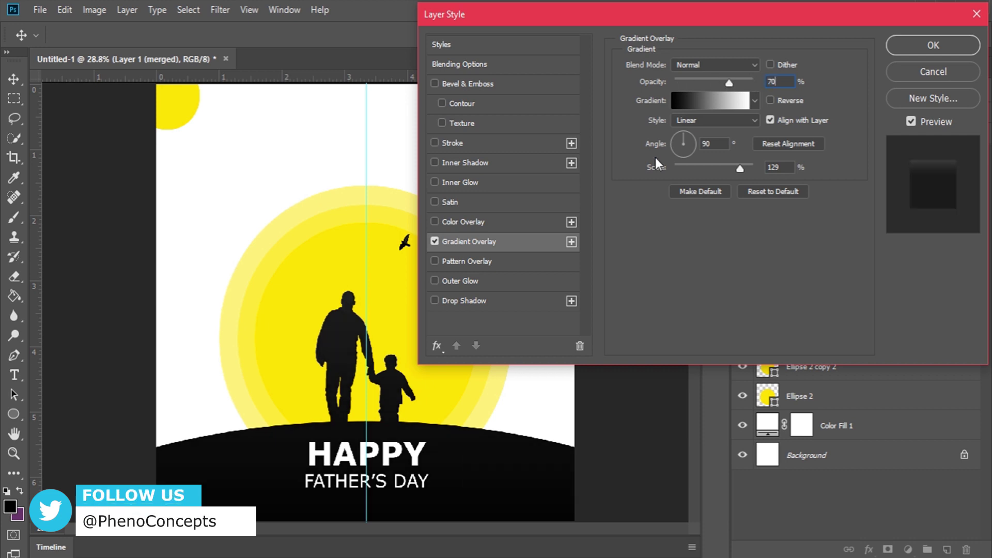
pyautogui.click(906, 47)
pyautogui.click(833, 534)
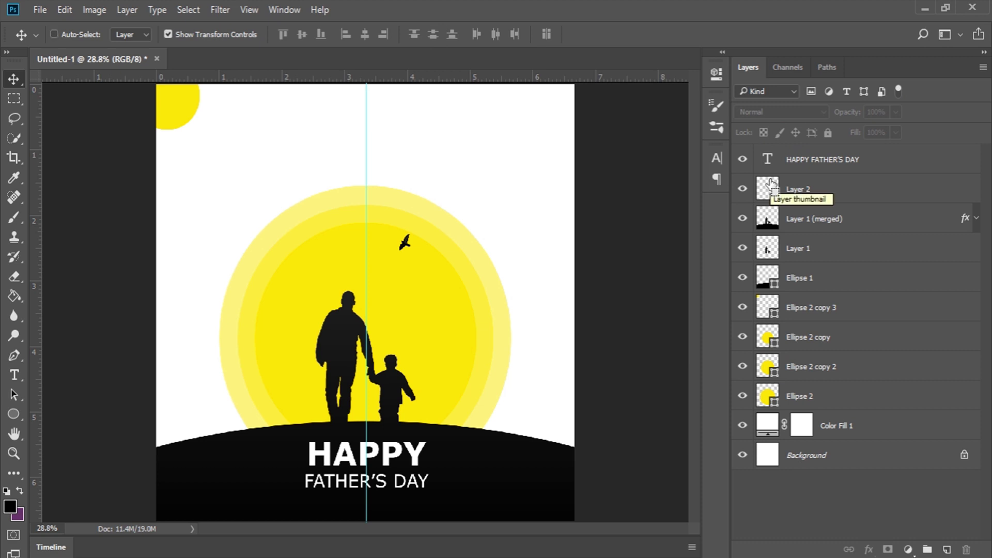
pyautogui.hotkey('ctrl', 's')
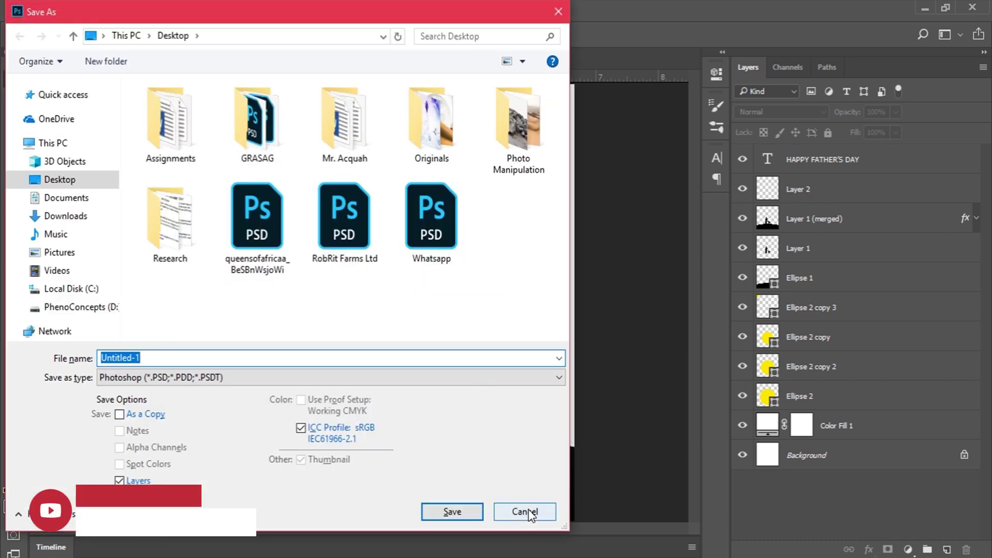
pyautogui.click(528, 512)
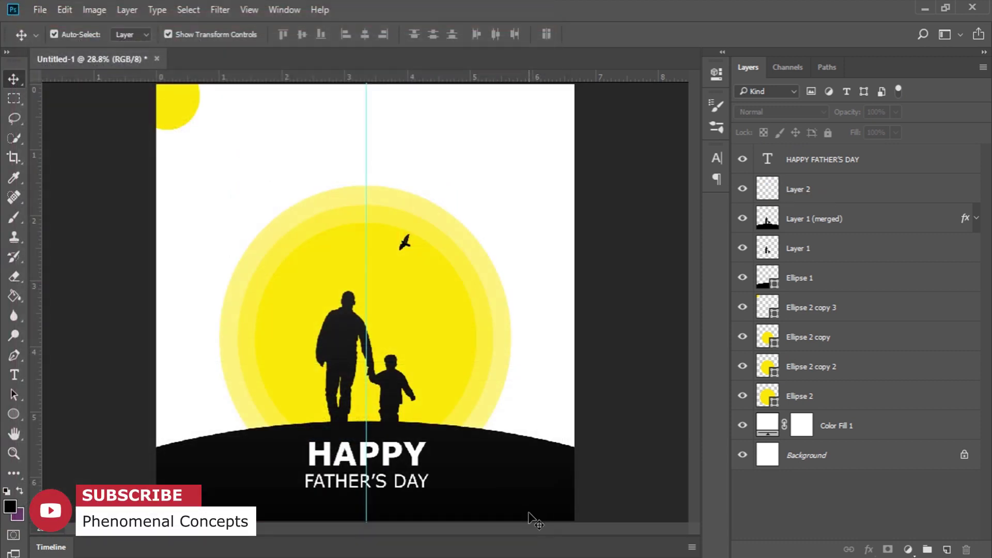